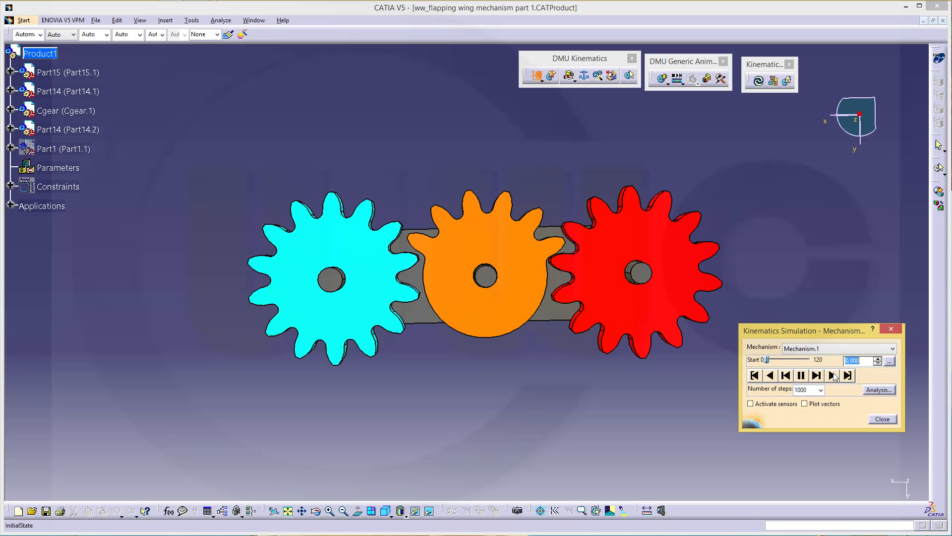
- Play the gear mechanism's kinematic simulation forward and backward, and close the simulation
left_click(832, 376)
left_click(771, 375)
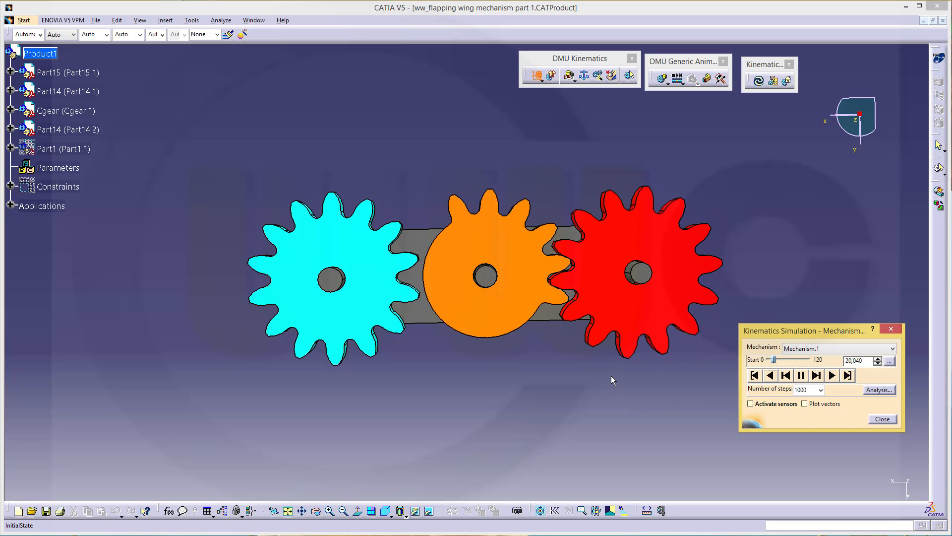
left_click(882, 419)
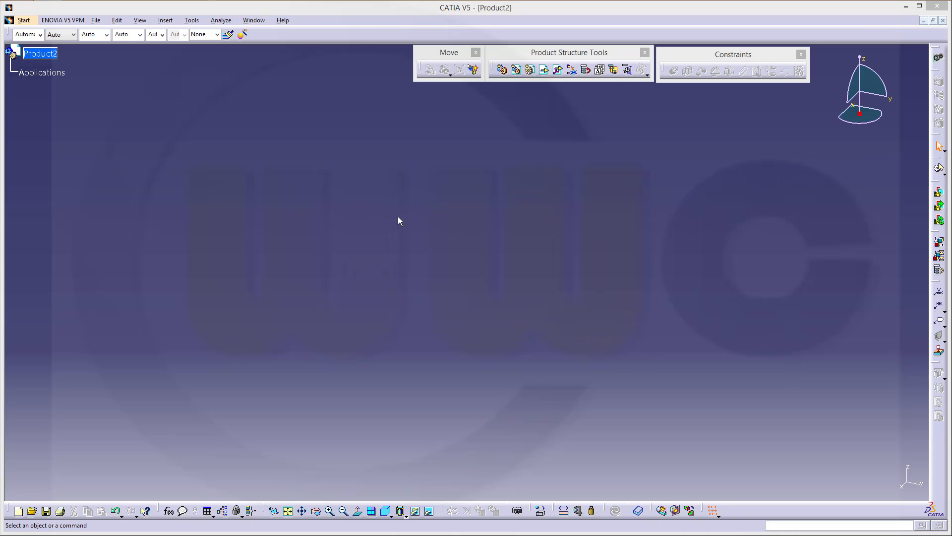
- Start inserting existing components into the root product Product2
left_click(398, 218)
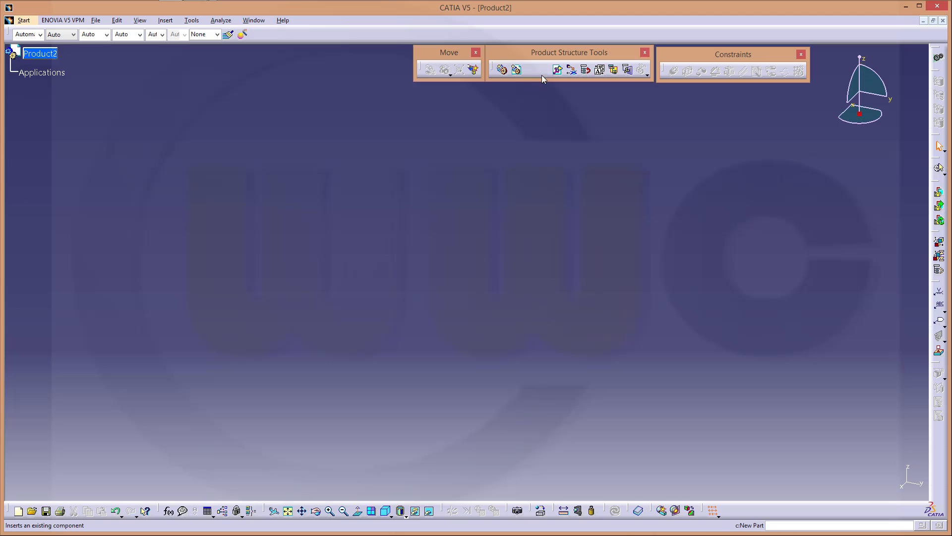
left_click(545, 72)
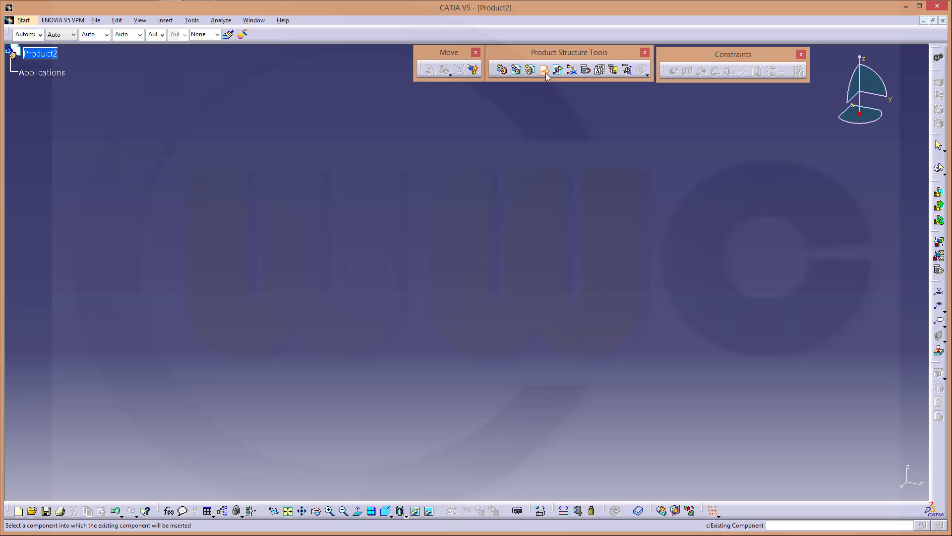
left_click(12, 50)
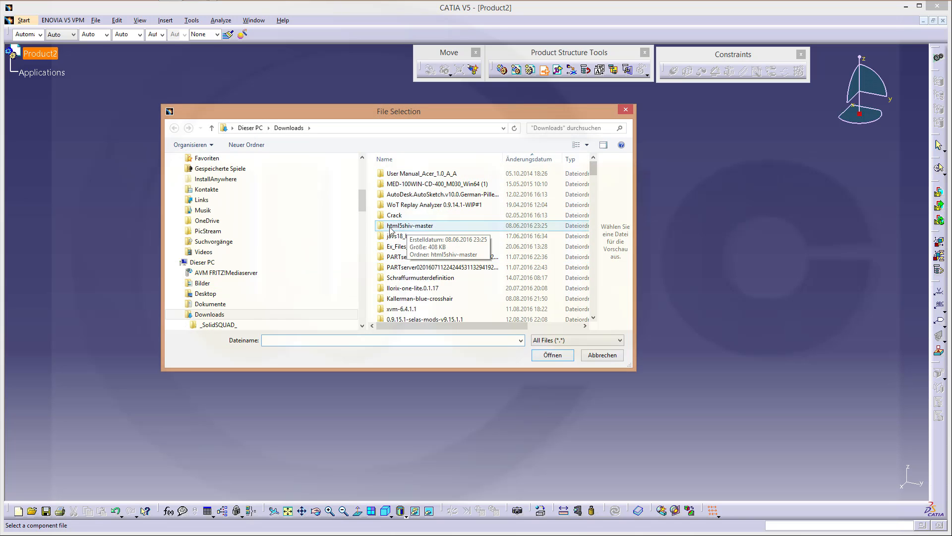
left_click_drag(362, 203, 355, 243)
scroll(355, 243, "down", 20)
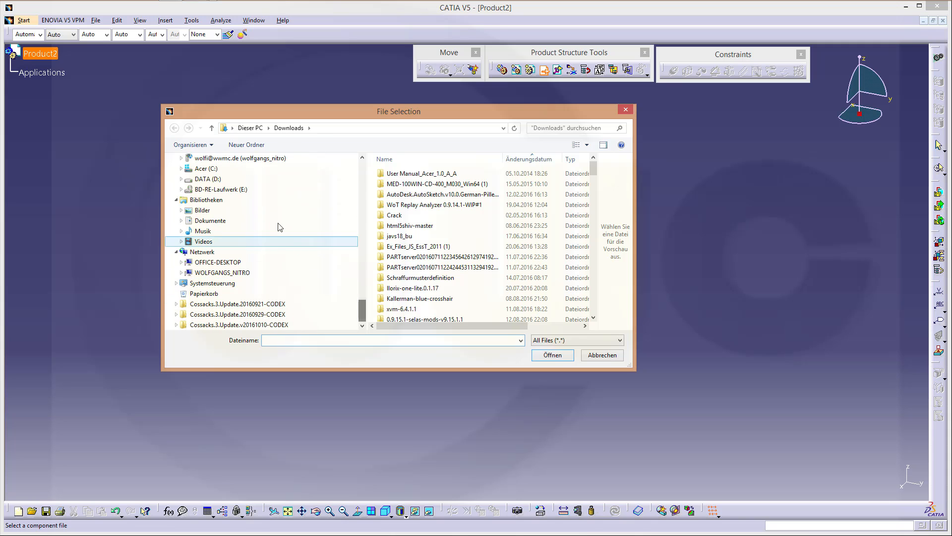
left_click(209, 179)
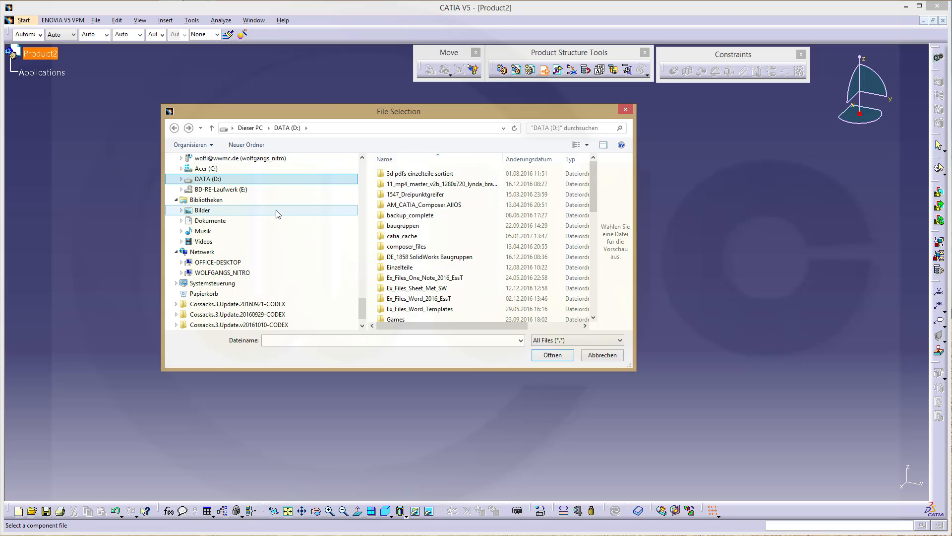
left_click(204, 170)
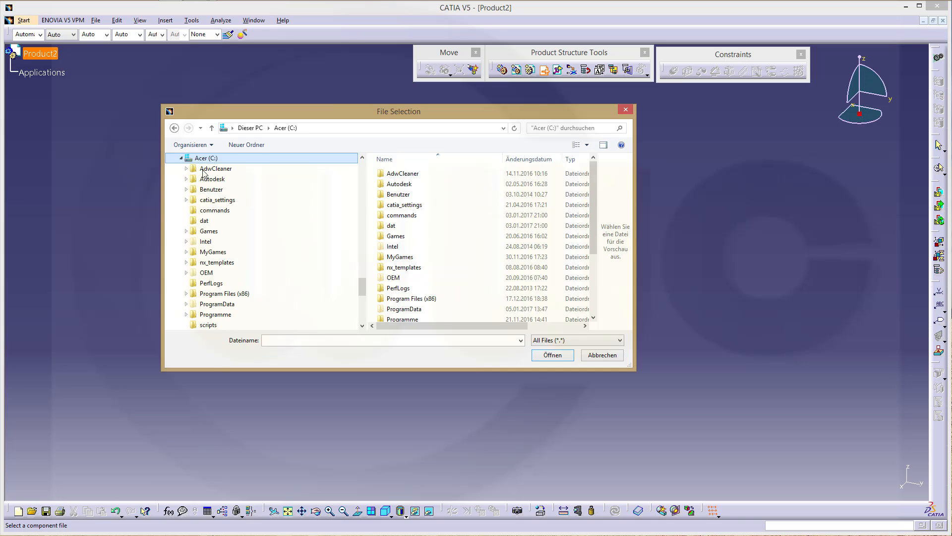
left_click(418, 236)
scroll(432, 245, "down", 2)
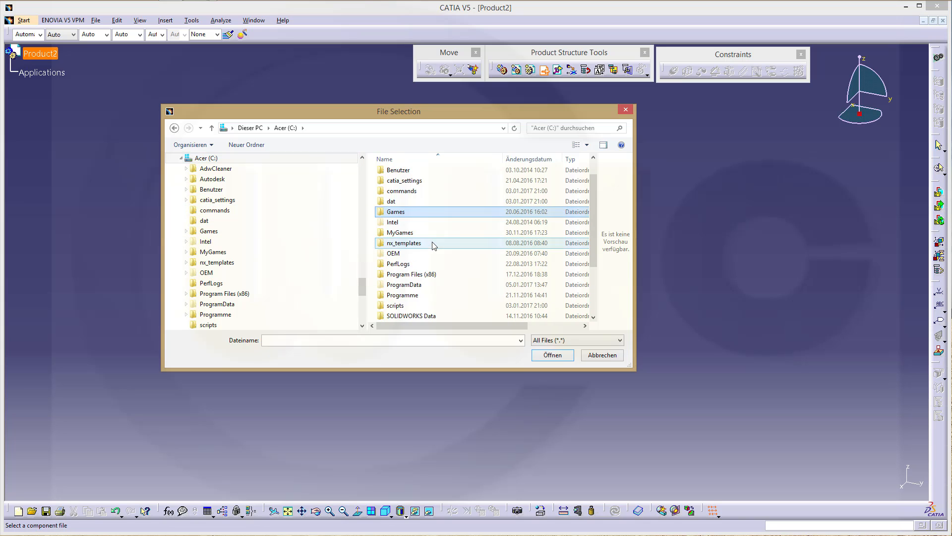
scroll(434, 245, "down", 1)
scroll(436, 247, "down", 1)
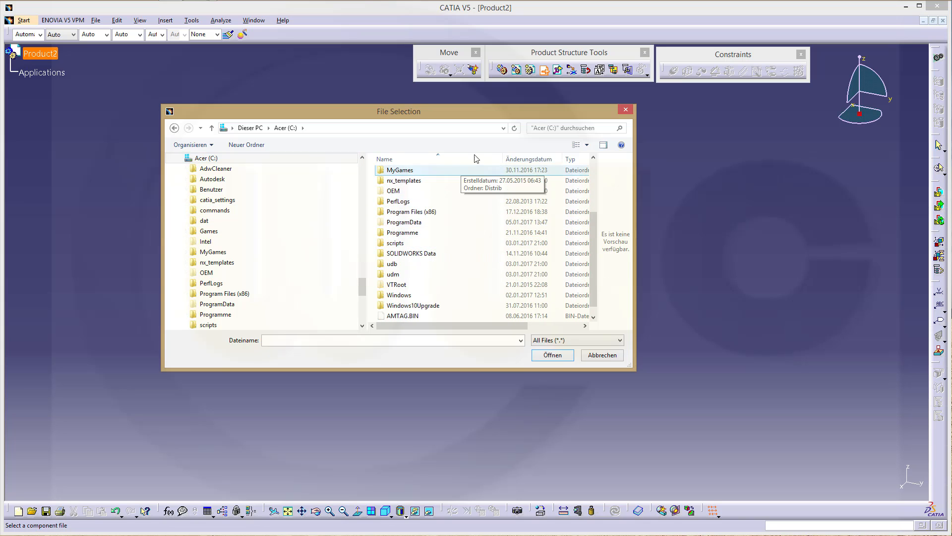
- Browse to the gear design subfolder inside the gear design folder in Dokumente, sorting the files by name
left_click(251, 127)
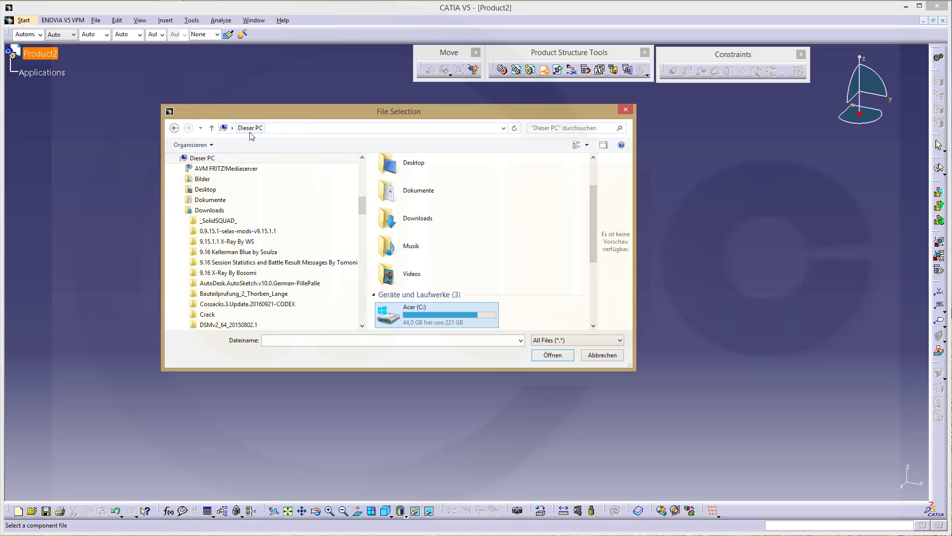
double_click(420, 195)
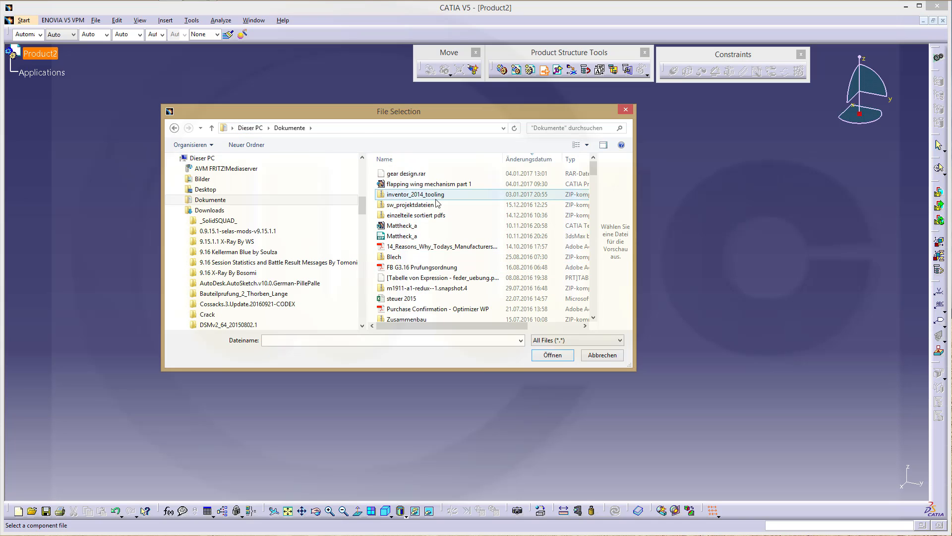
left_click(423, 158)
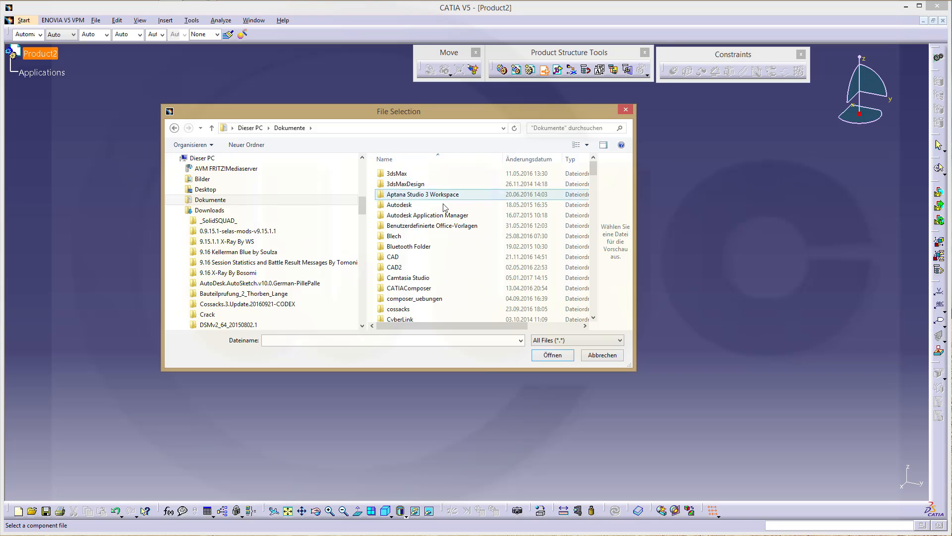
scroll(438, 268, "down", 2)
scroll(438, 282, "down", 2)
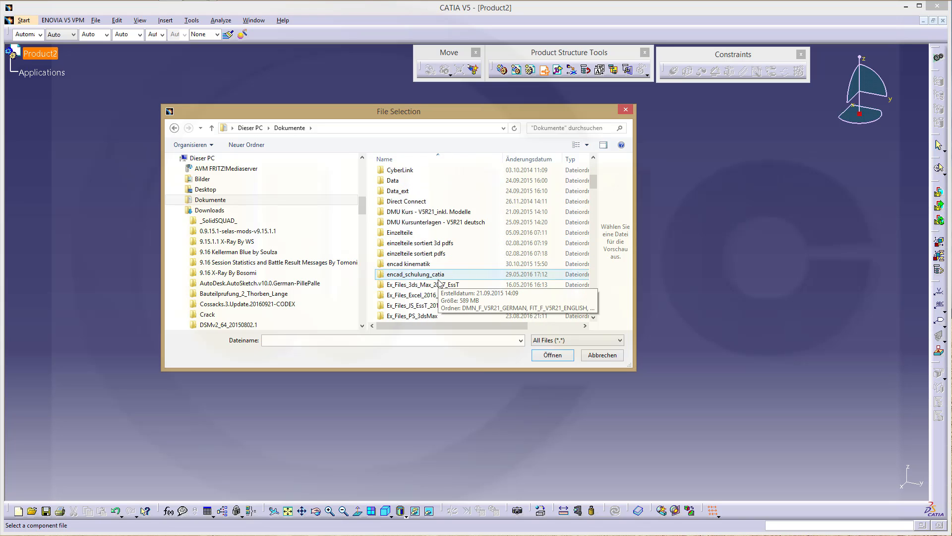
scroll(438, 282, "down", 1)
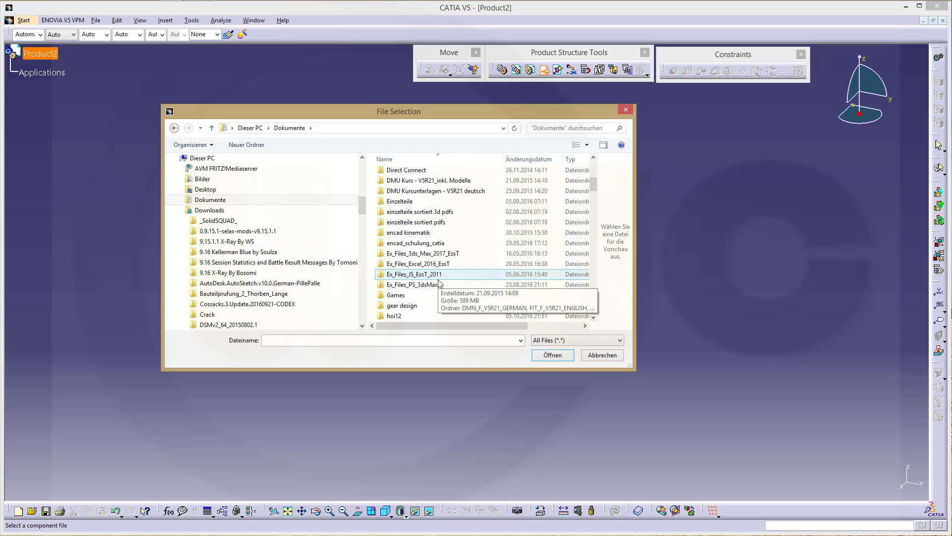
double_click(416, 306)
double_click(398, 176)
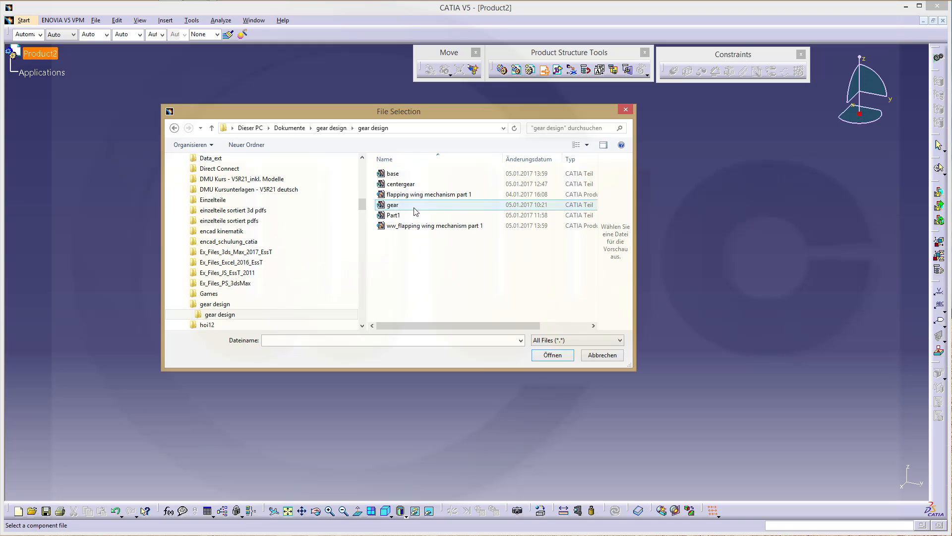
- Insert the base, centergear and gear parts together into the product and dismiss the incident report
left_click(398, 174)
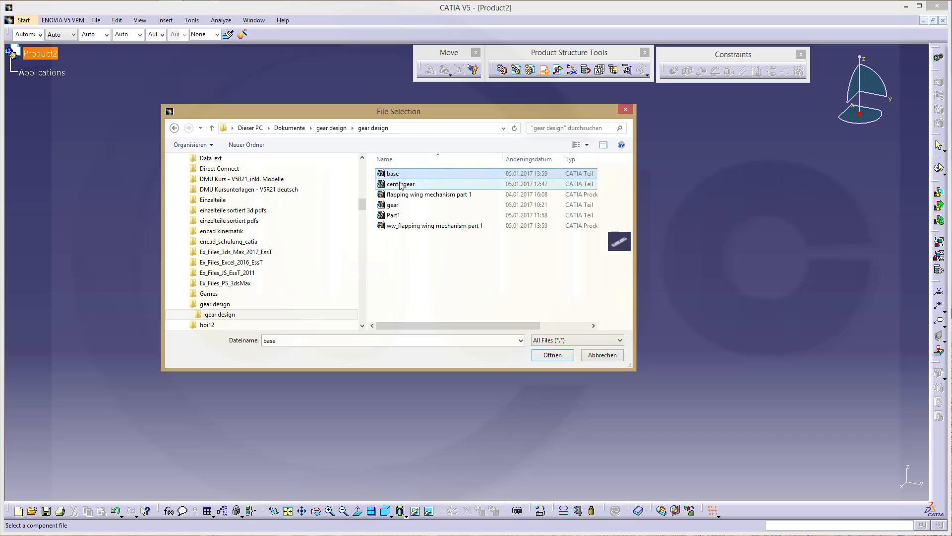
left_click(404, 185, "ctrl")
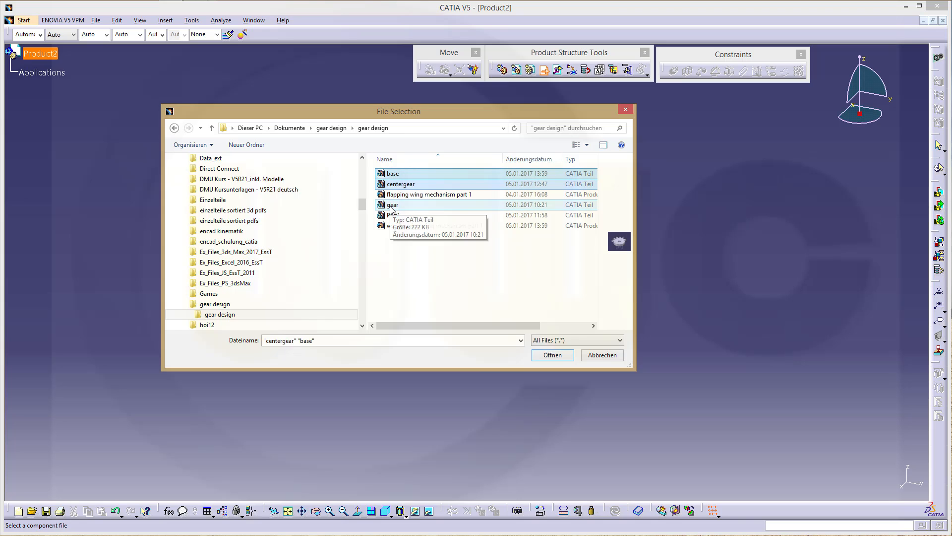
left_click(391, 204, "ctrl")
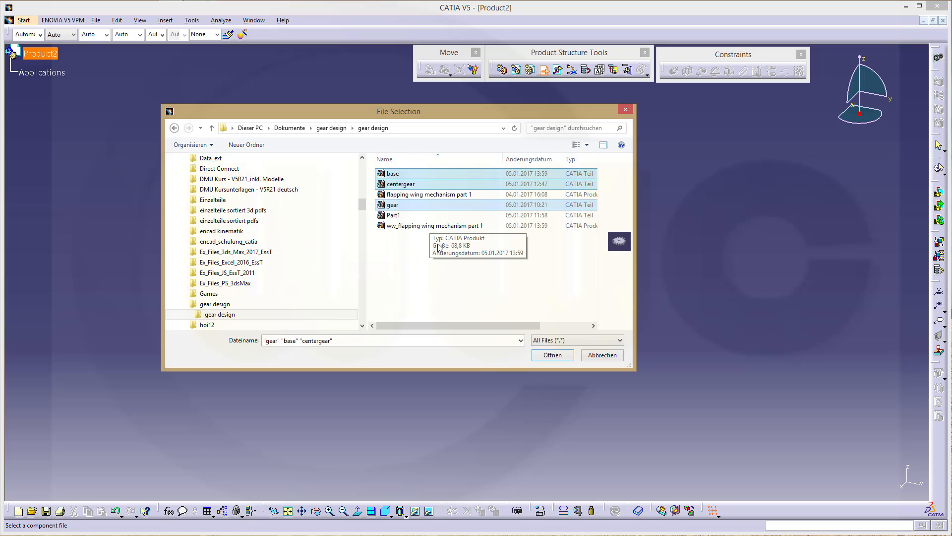
left_click(550, 356)
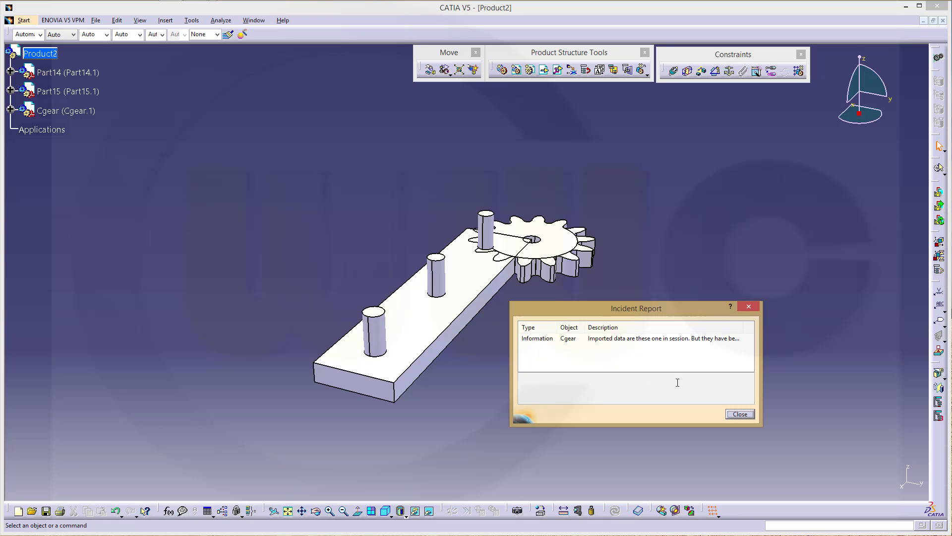
left_click(740, 415)
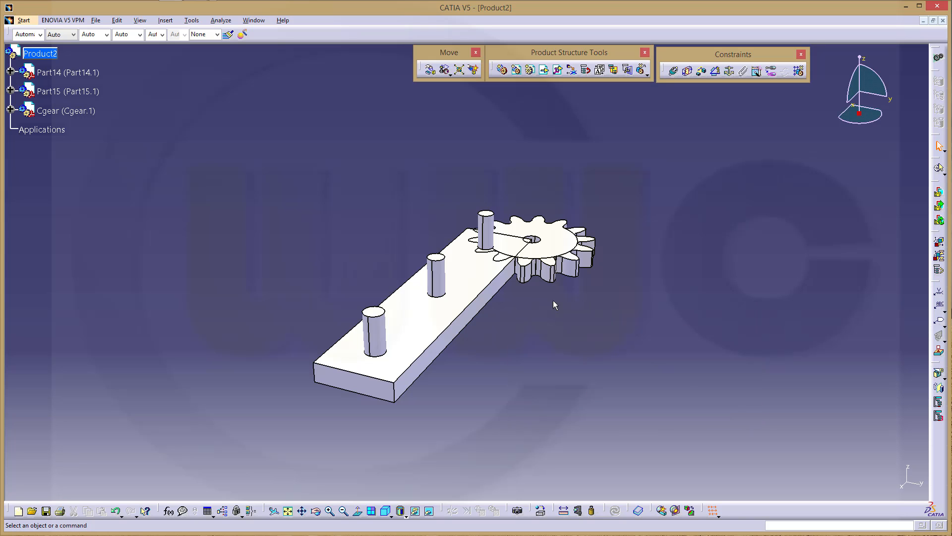
- Move the partially toothed centre gear and the full gear away from the base plate with the compass, and detach the compass
left_click(525, 242)
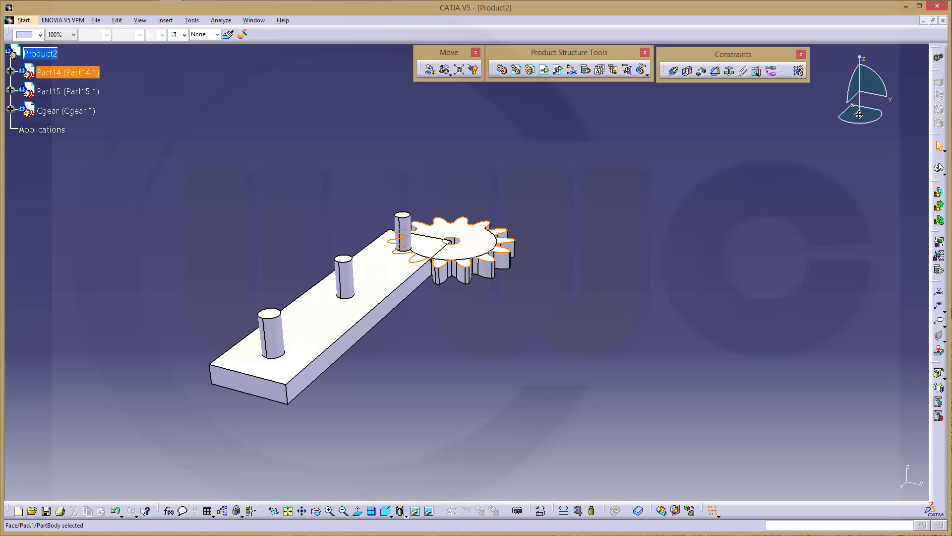
left_click_drag(859, 115, 478, 212)
left_click_drag(475, 247, 477, 246)
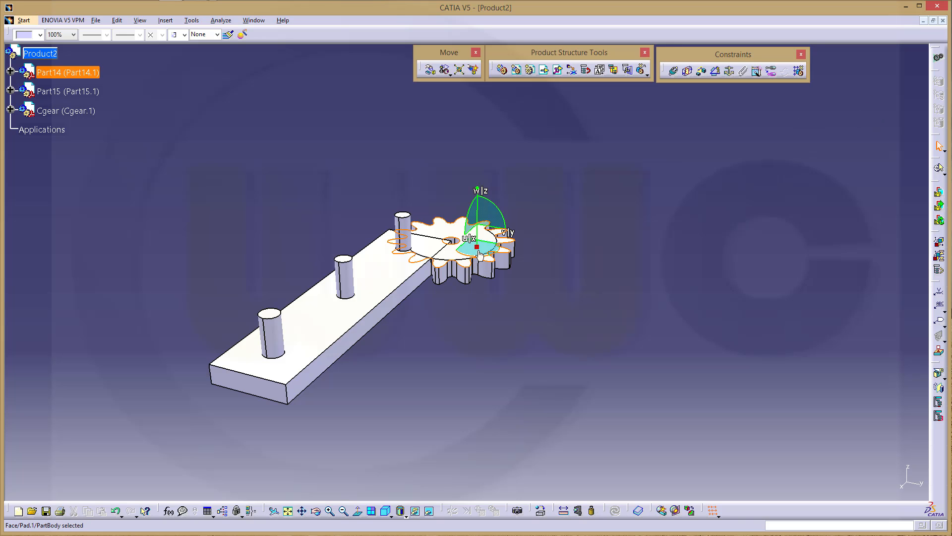
left_click(461, 249)
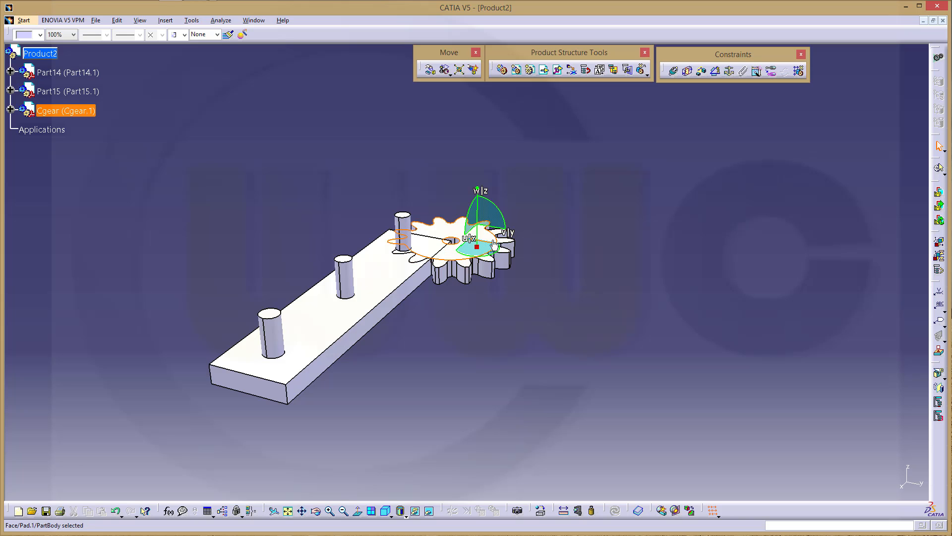
left_click_drag(483, 246, 675, 280)
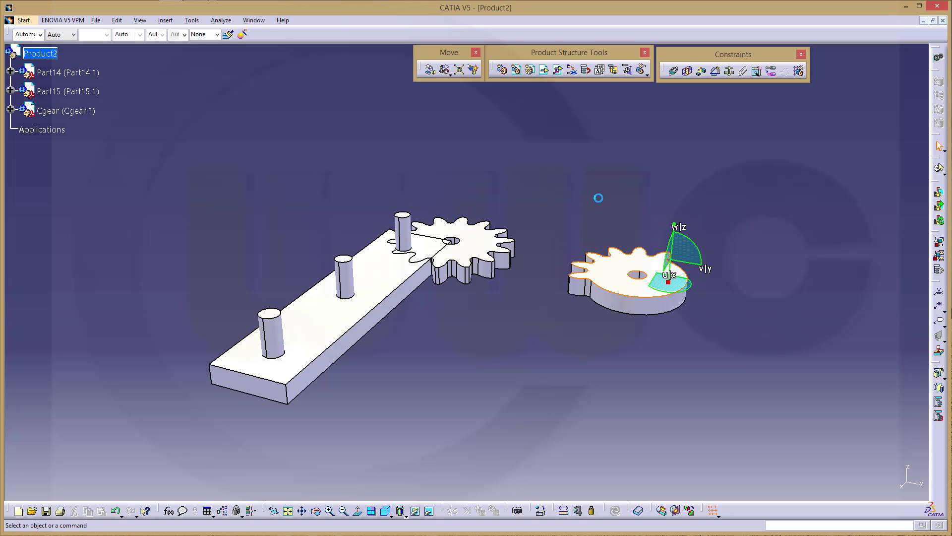
left_click(478, 245)
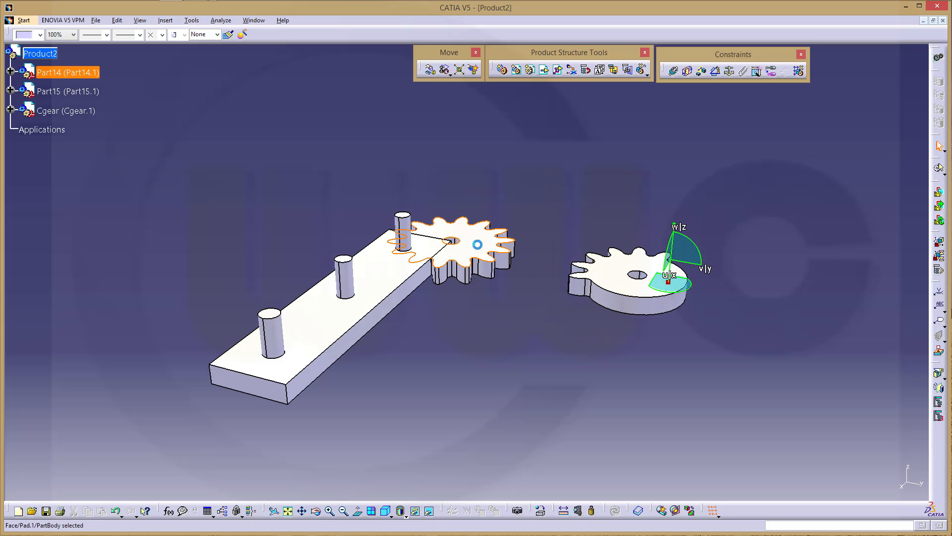
left_click_drag(683, 282, 902, 476)
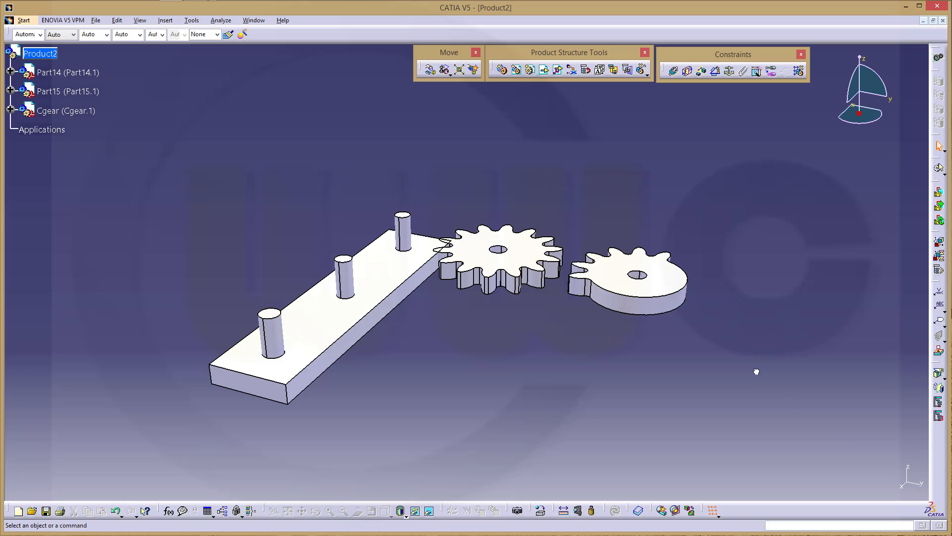
- Apply a Fix constraint to the base plate with the three pins
mouse_move(585, 366)
middle_mouse_down()
mouse_move(548, 362)
mouse_move(548, 425)
mouse_move(602, 372)
middle_mouse_up()
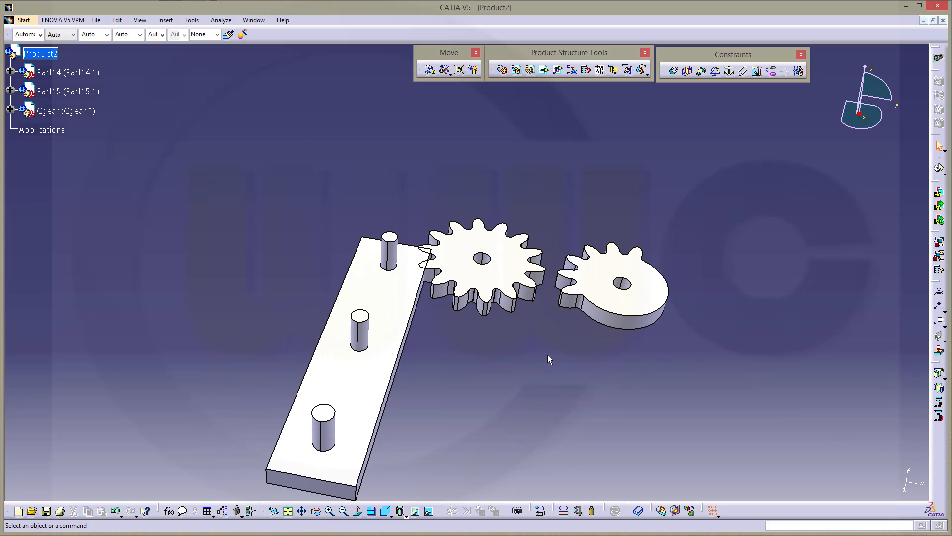
middle_click_drag(548, 355, 718, 231)
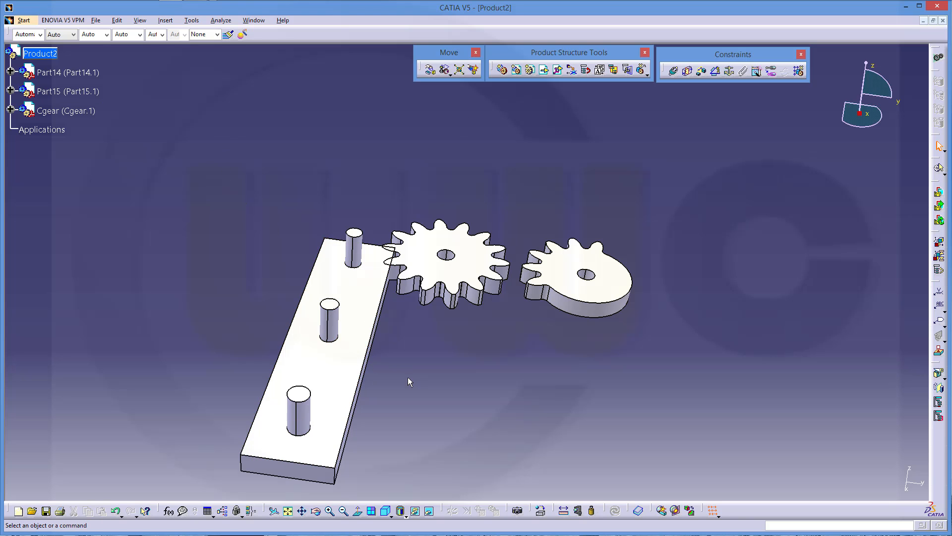
middle_click_drag(408, 377, 425, 308)
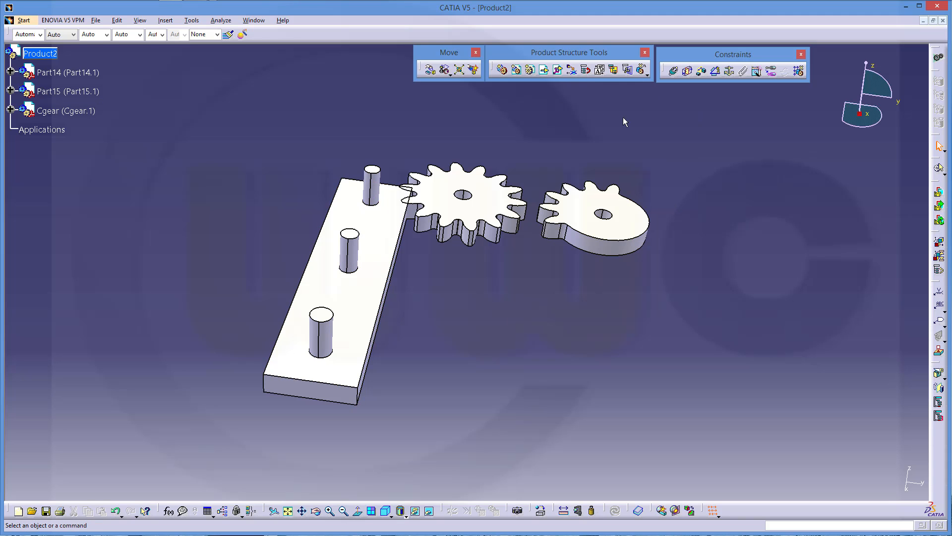
left_click(729, 71)
left_click(355, 332)
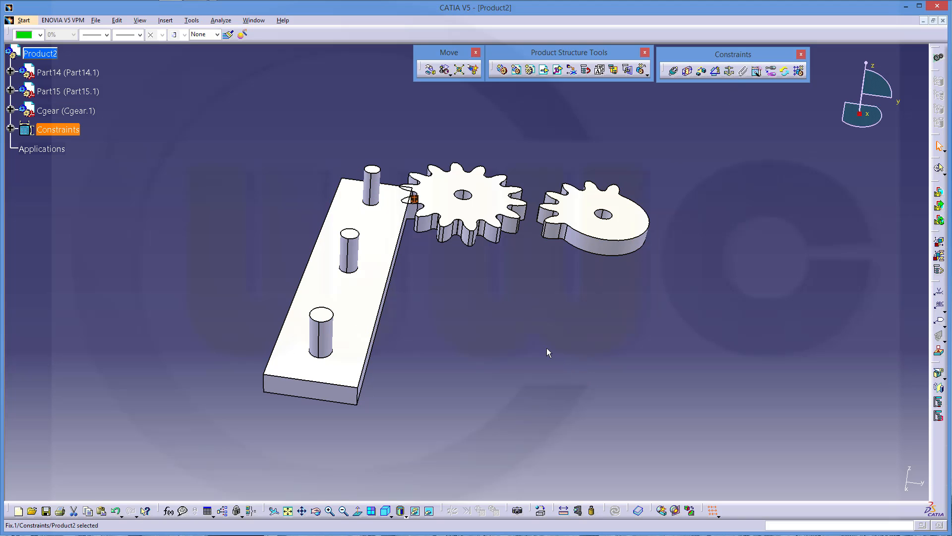
left_click(123, 127)
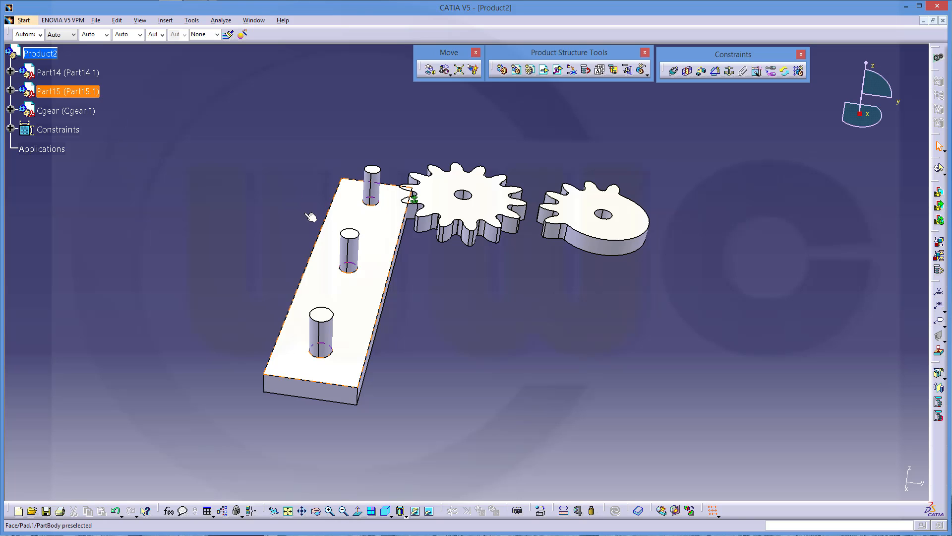
- Set the fill colour of the base plate, Part15, to tan
left_click(69, 95)
left_click(41, 34)
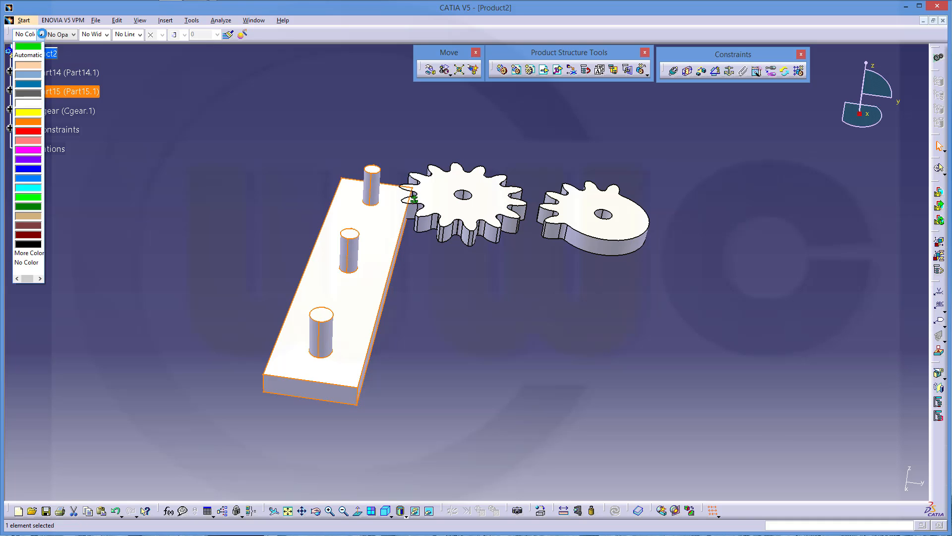
left_click(35, 216)
left_click(228, 212)
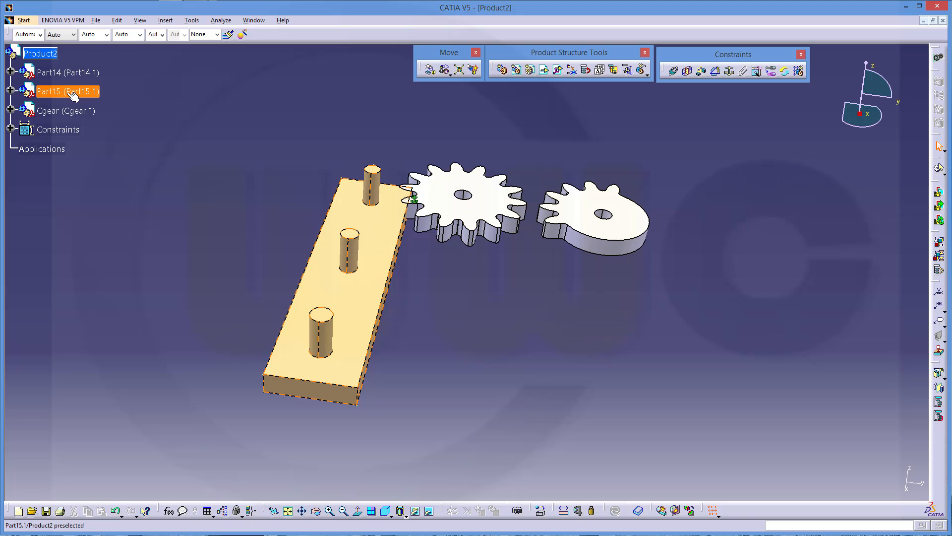
- Set the fill colour of the full gear, Part14.1, to cyan
left_click(49, 73)
left_click(41, 35)
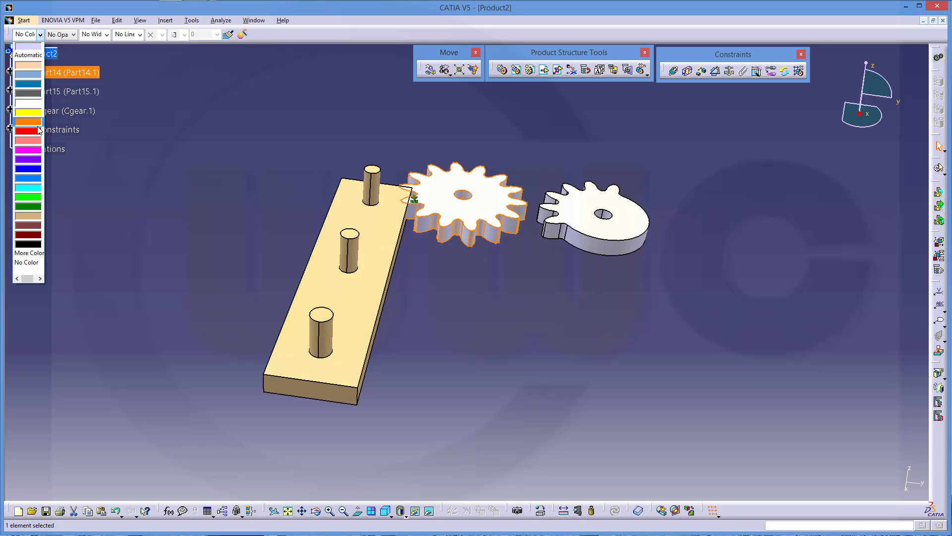
left_click(28, 188)
left_click(295, 176)
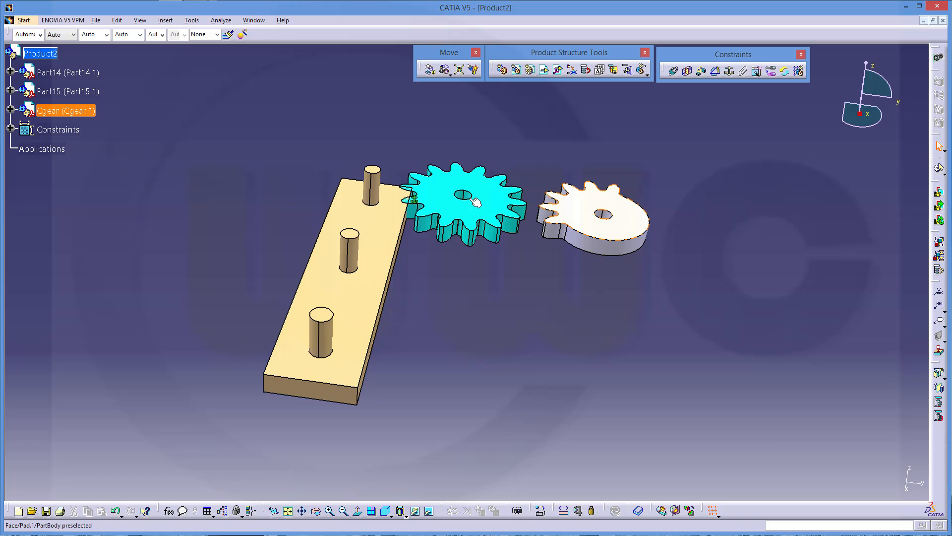
- Set the fill colour of the partially toothed centre gear, Cgear, to orange
left_click(54, 113)
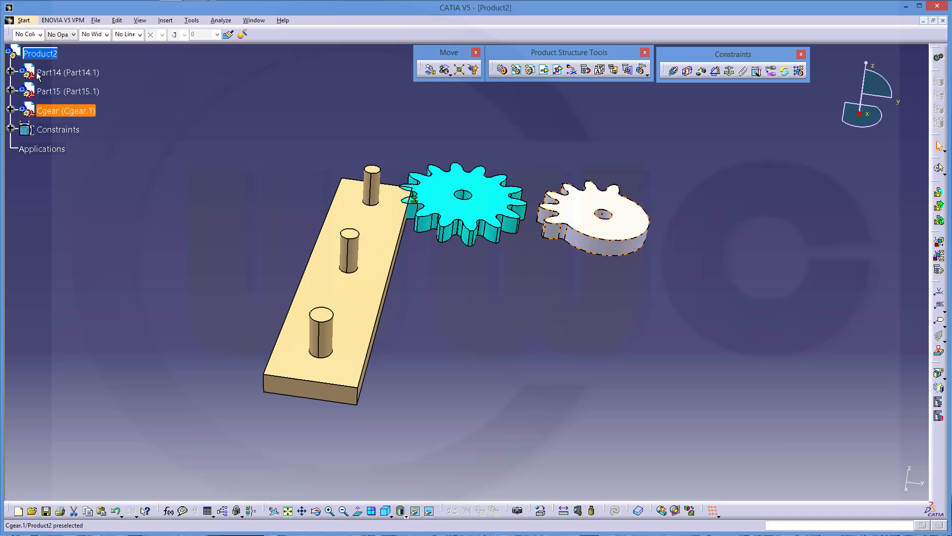
left_click(41, 35)
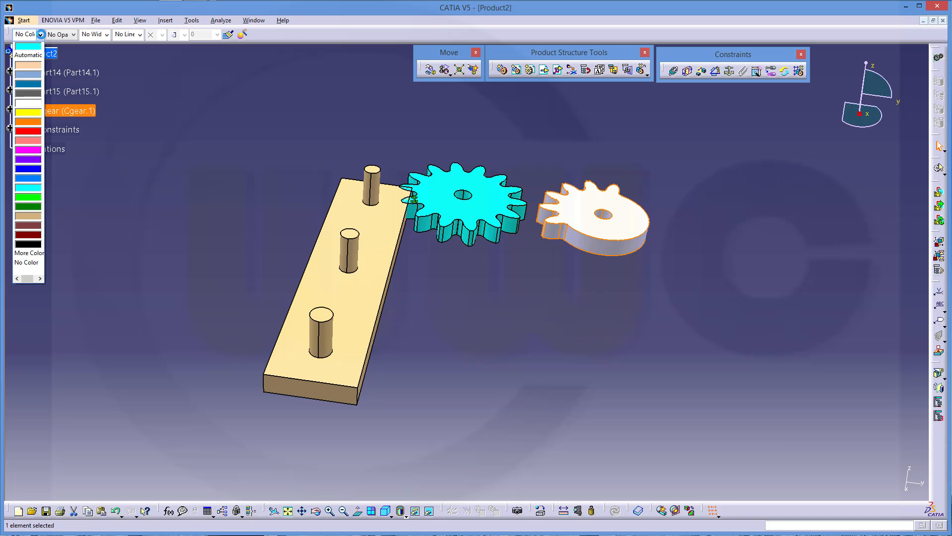
left_click(38, 124)
left_click(157, 194)
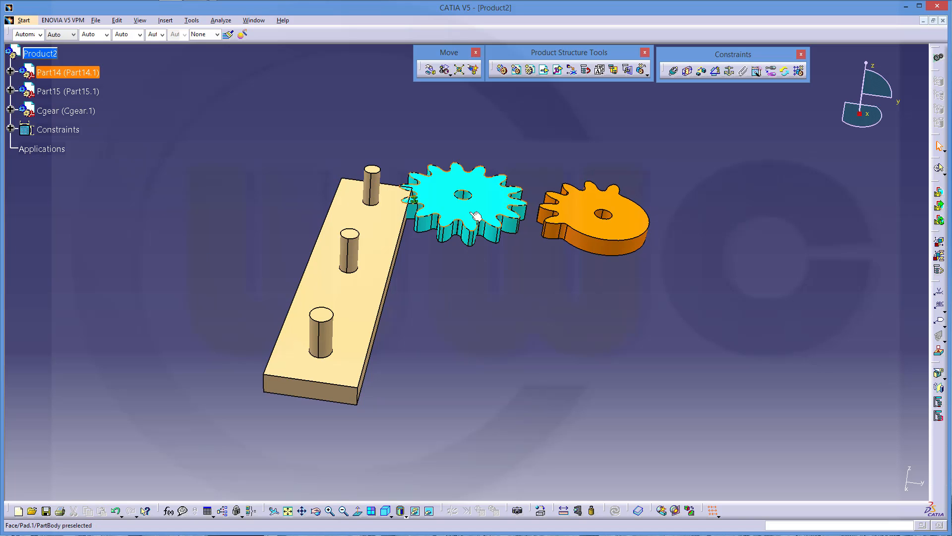
- Copy the cyan full gear, Part14, and paste a second instance of it into Product2
left_click(436, 209)
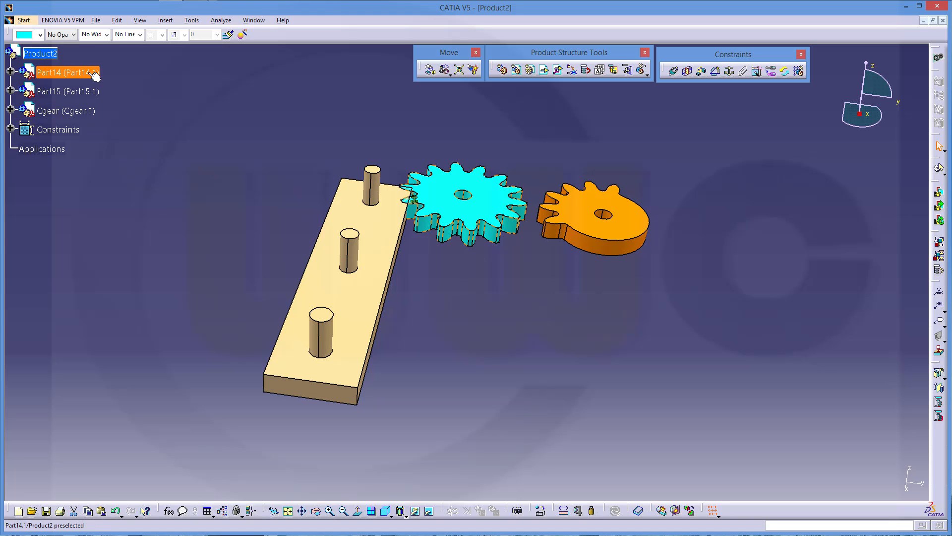
key("ctrl+v")
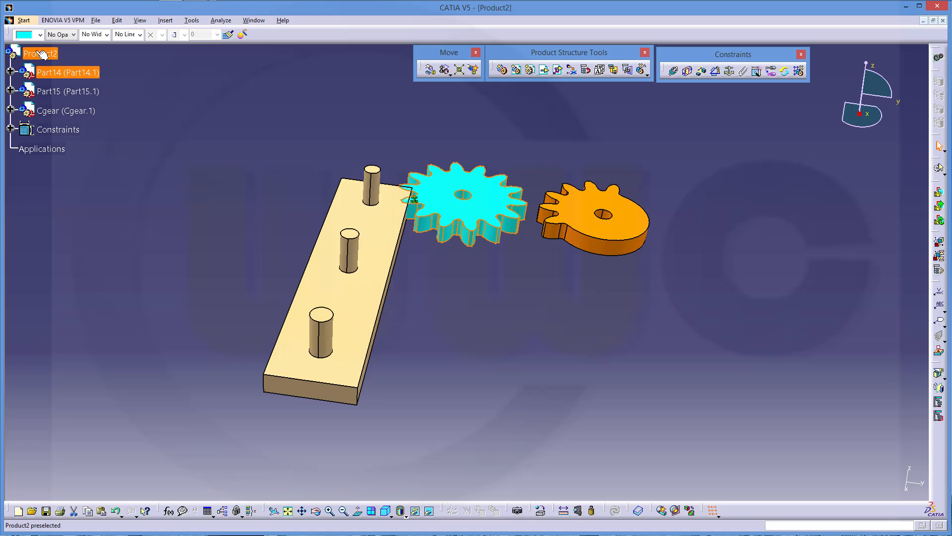
left_click(249, 208)
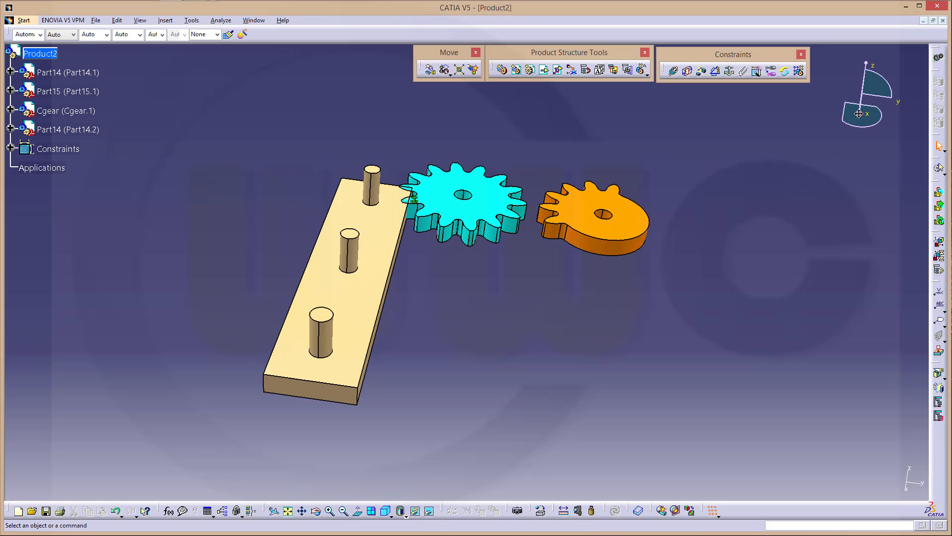
- Move the duplicate gear, Part14.2, clear of the orange centre gear with the compass, and detach the compass
left_click_drag(857, 113, 620, 211)
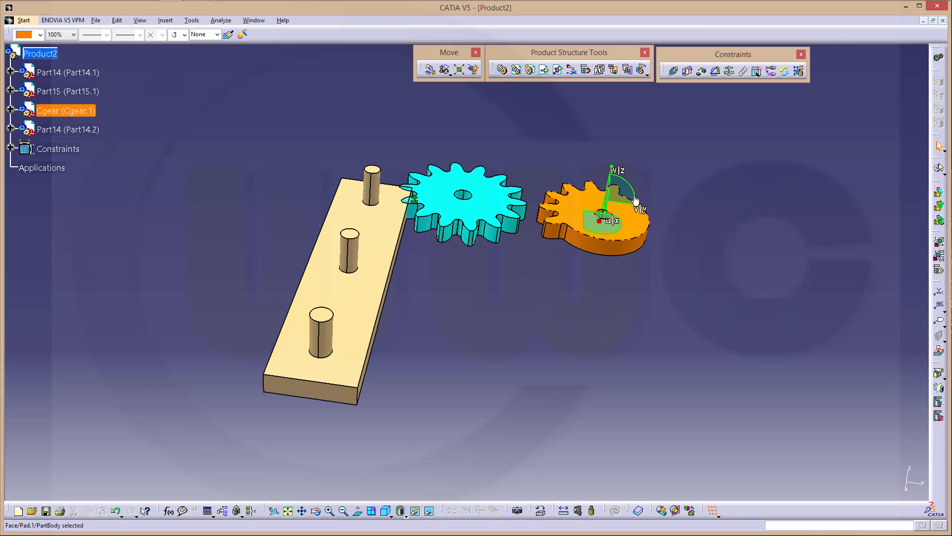
left_click(69, 130, "ctrl")
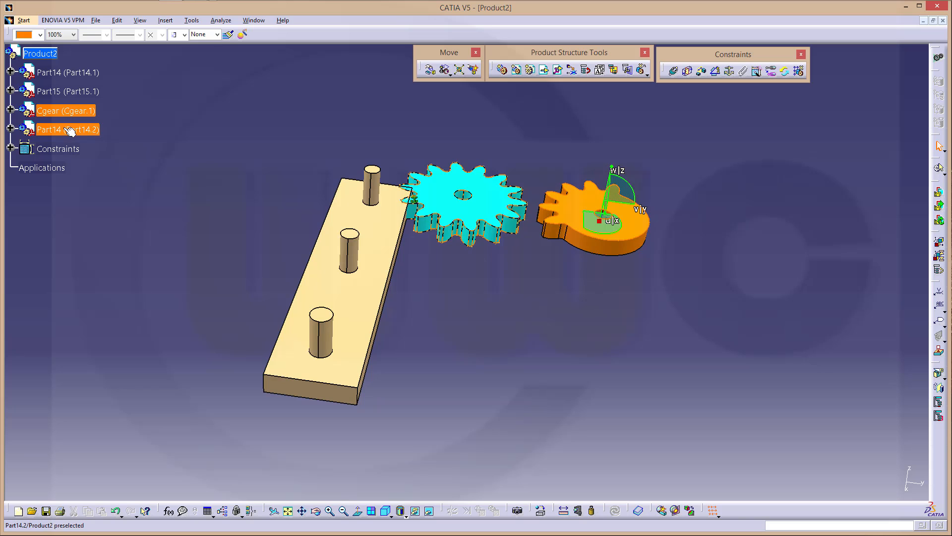
left_click(70, 130)
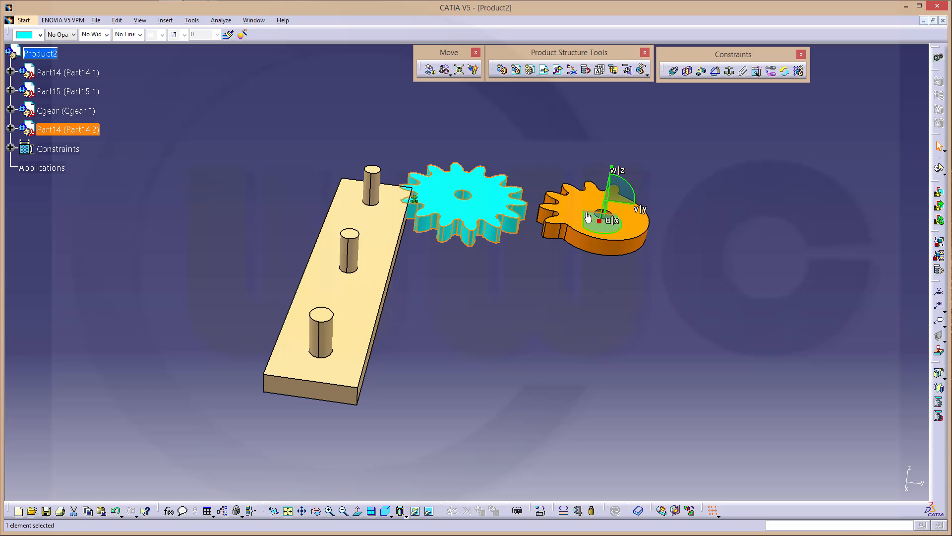
left_click_drag(589, 213, 910, 476)
left_click(758, 329)
- Set the fill colour of the duplicate gear, Part14.2, to red
left_click(68, 130)
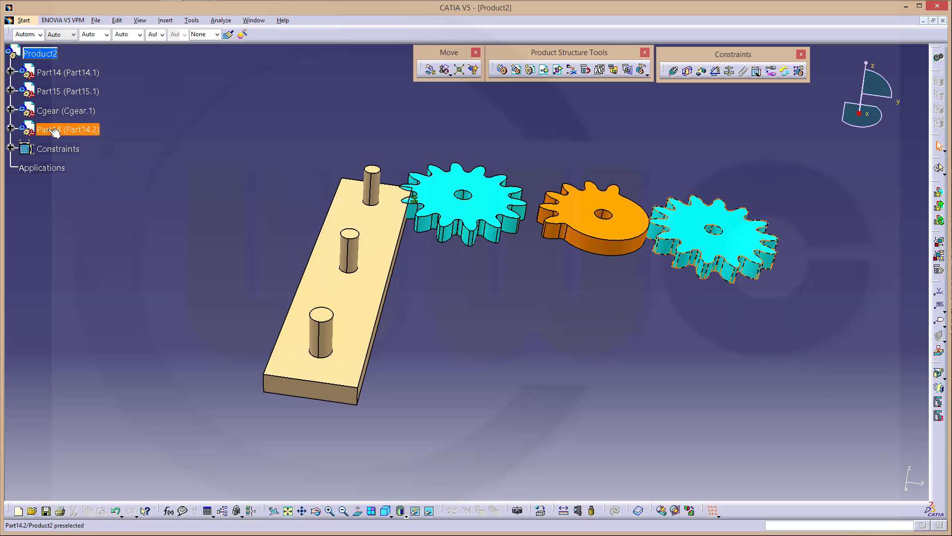
left_click(40, 34)
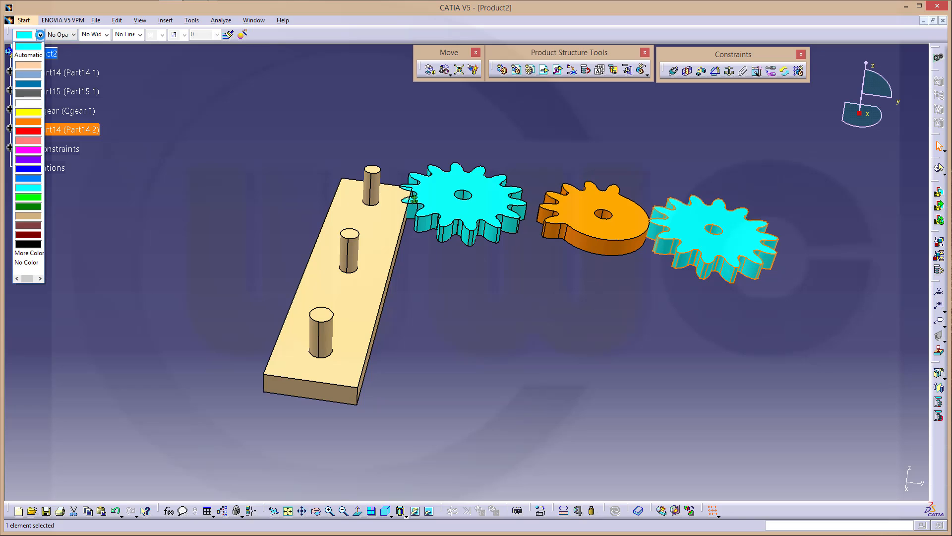
left_click(28, 132)
left_click(577, 318)
- Turn off the constraint assistant prompt and add a Coincidence constraint between the cyan gear's bore axis and the base plate's far pin axis
mouse_move(584, 274)
middle_mouse_down()
mouse_move(476, 304)
mouse_move(518, 222)
middle_mouse_up()
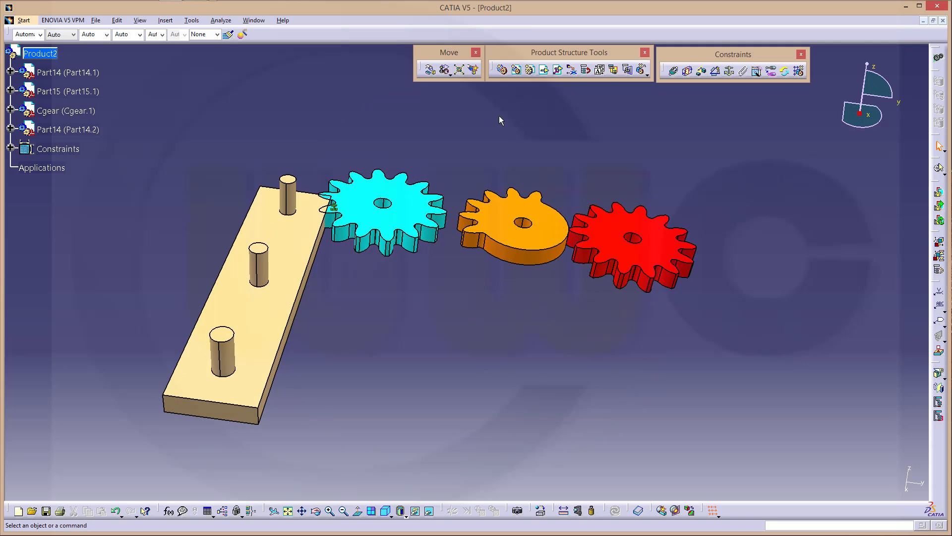
left_click(675, 73)
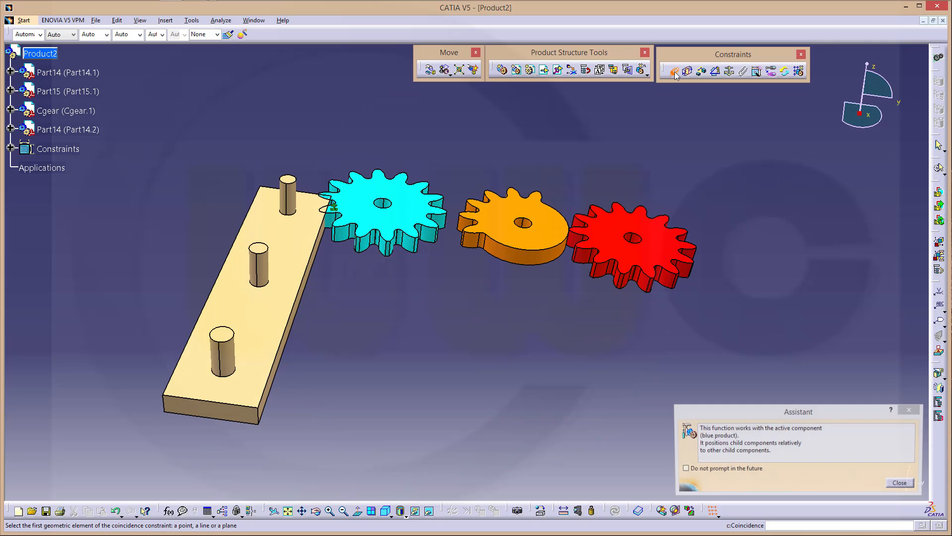
left_click(684, 468)
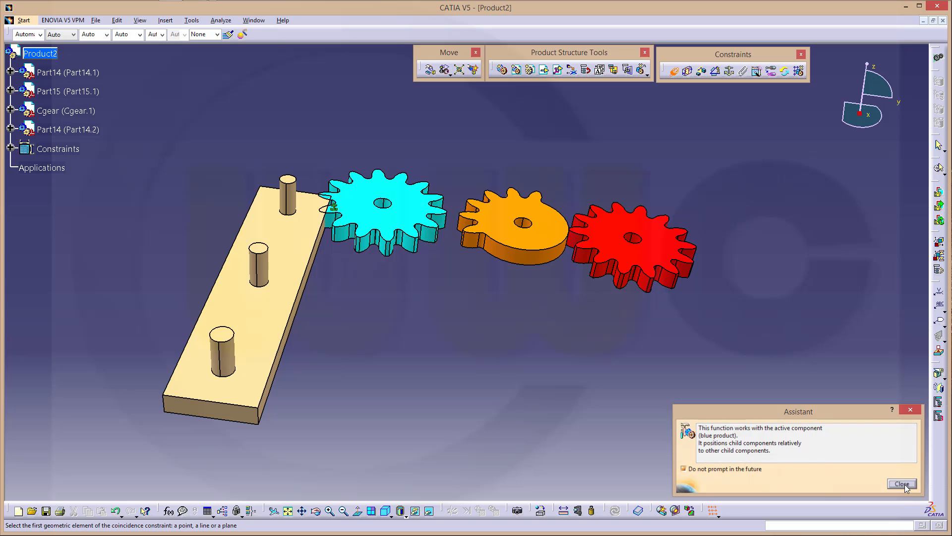
left_click(906, 484)
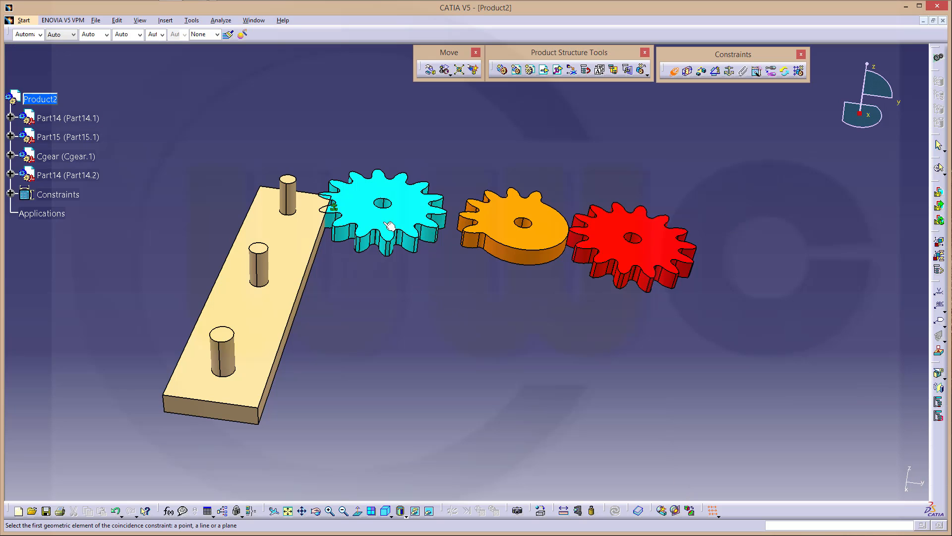
left_click(382, 202)
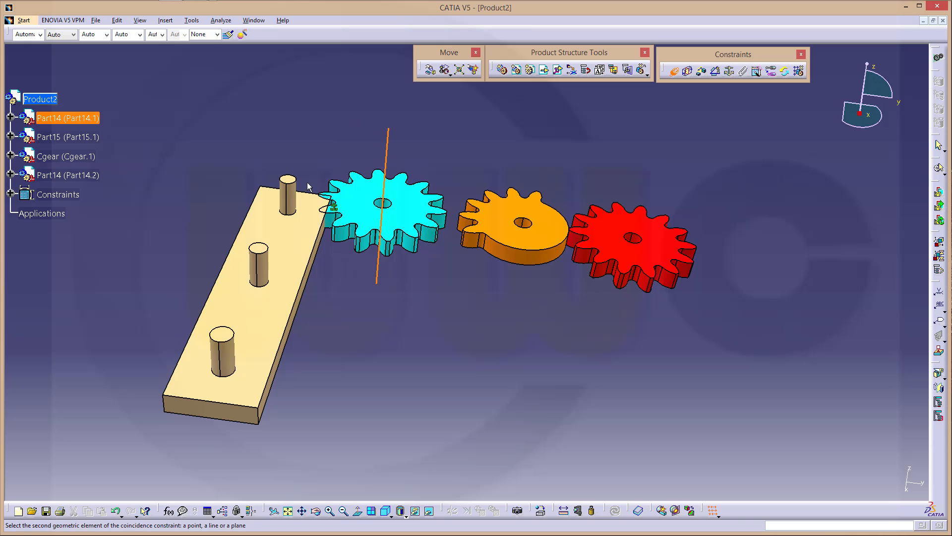
left_click(290, 201)
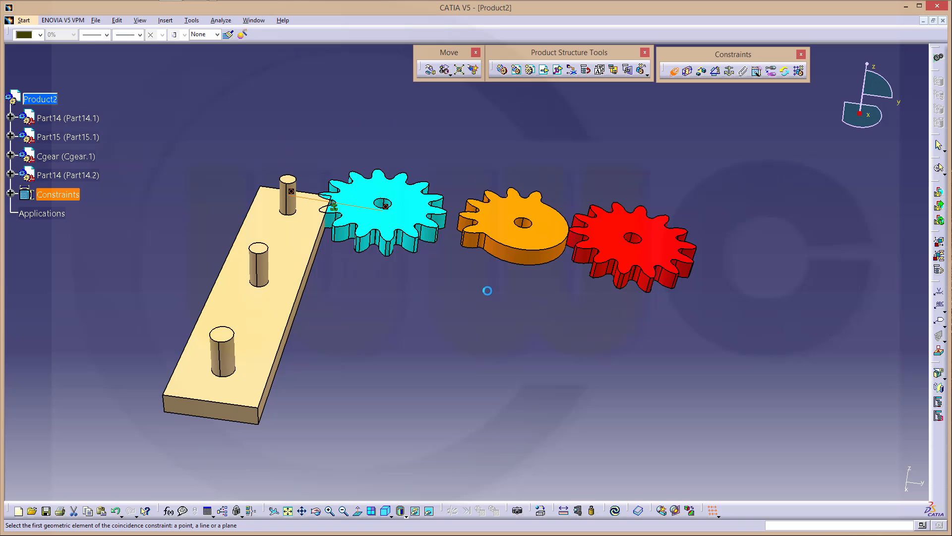
- Add Coincidence constraints aligning the orange gear's bore axis with the middle pin and the red gear's bore axis with the near pin
left_click(527, 223)
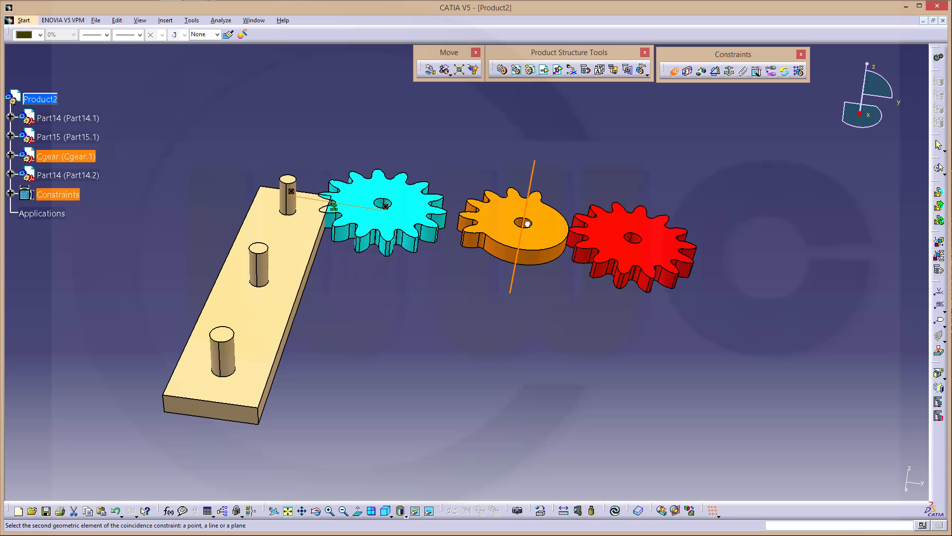
left_click(261, 268)
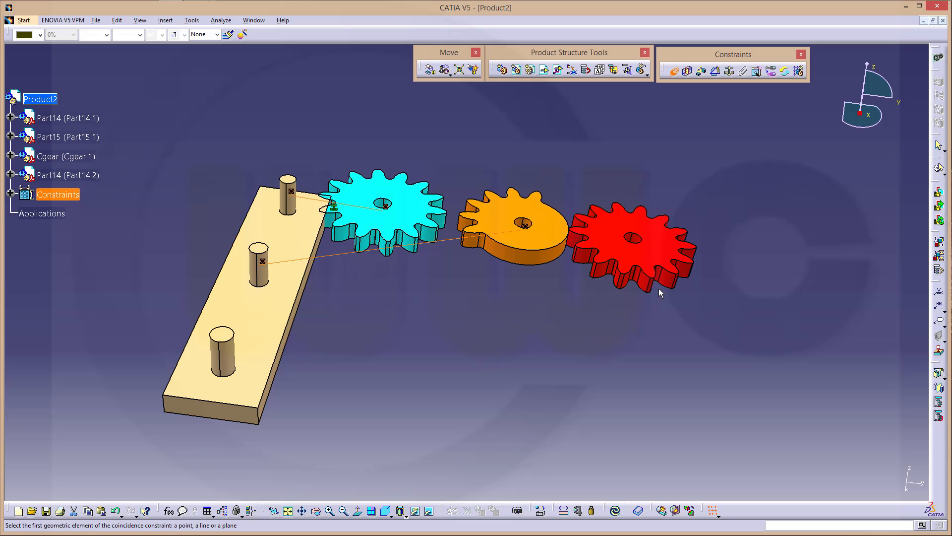
left_click(643, 243)
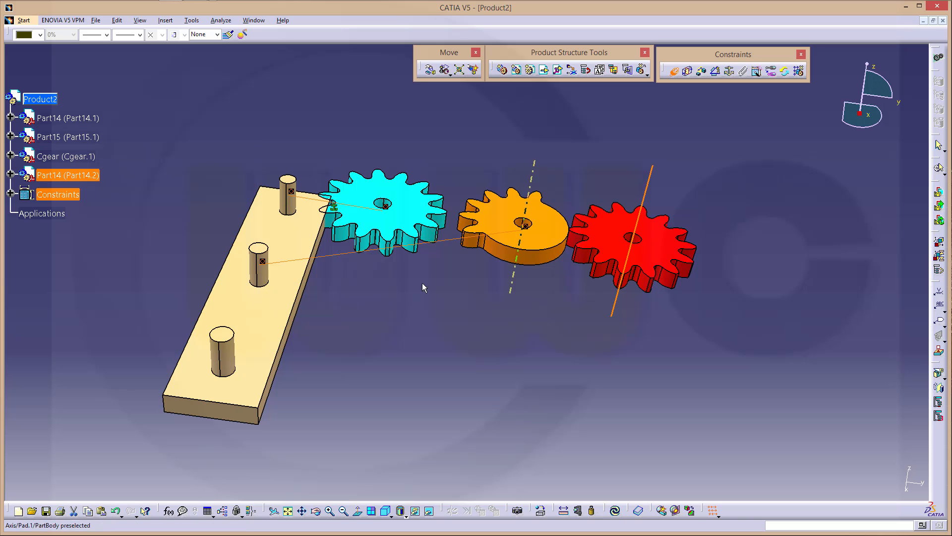
left_click(233, 355)
- Add a Coincidence constraint between the cyan gear's underside and the base plate's upper face, with Opposite orientation
middle_click_drag(378, 334, 425, 140)
left_click(380, 267)
middle_click_drag(381, 267, 296, 283)
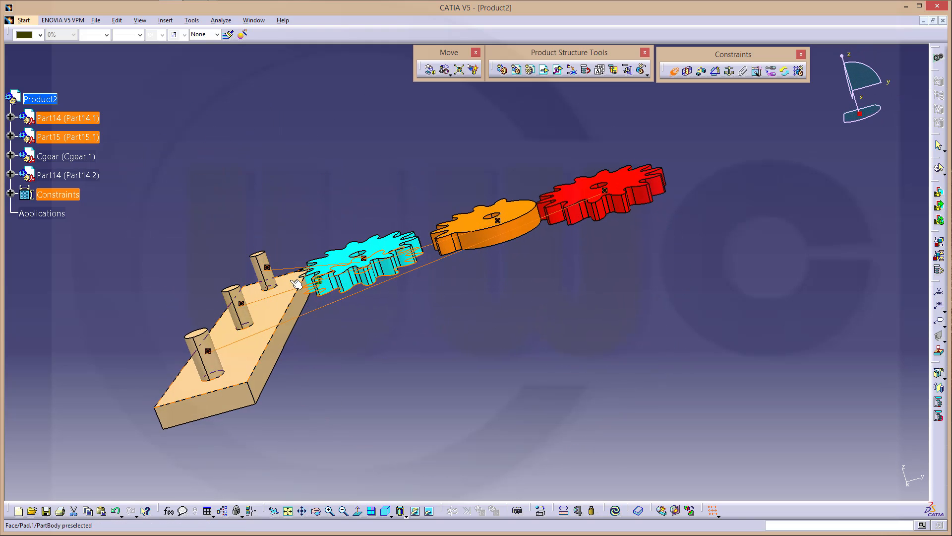
left_click(287, 311)
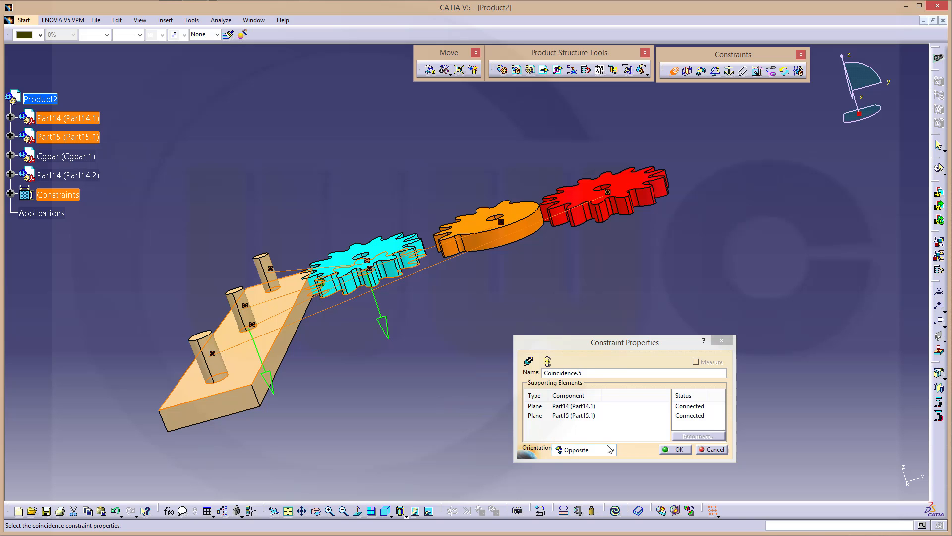
left_click(675, 448)
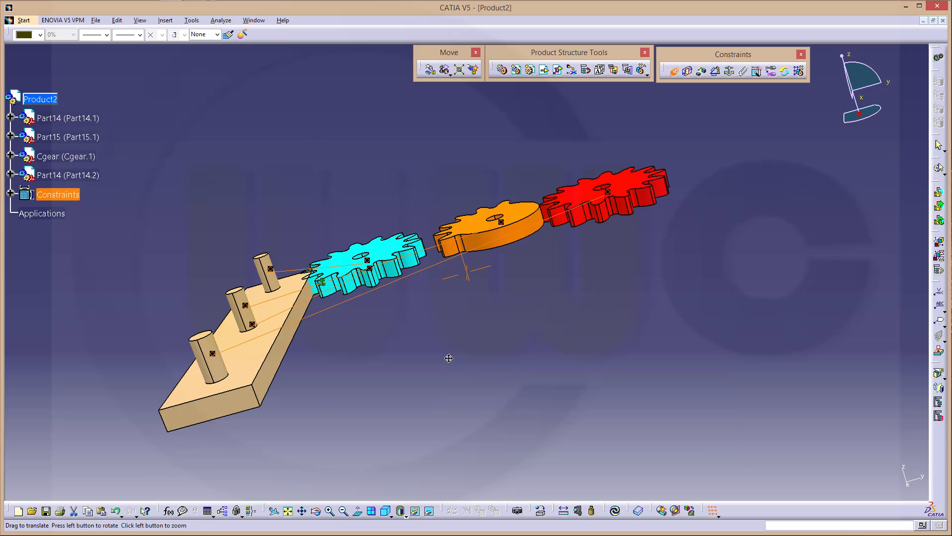
- Add a Coincidence constraint between the orange centre gear's underside and the base plate's upper face, with Opposite orientation
middle_click_drag(449, 357, 474, 316)
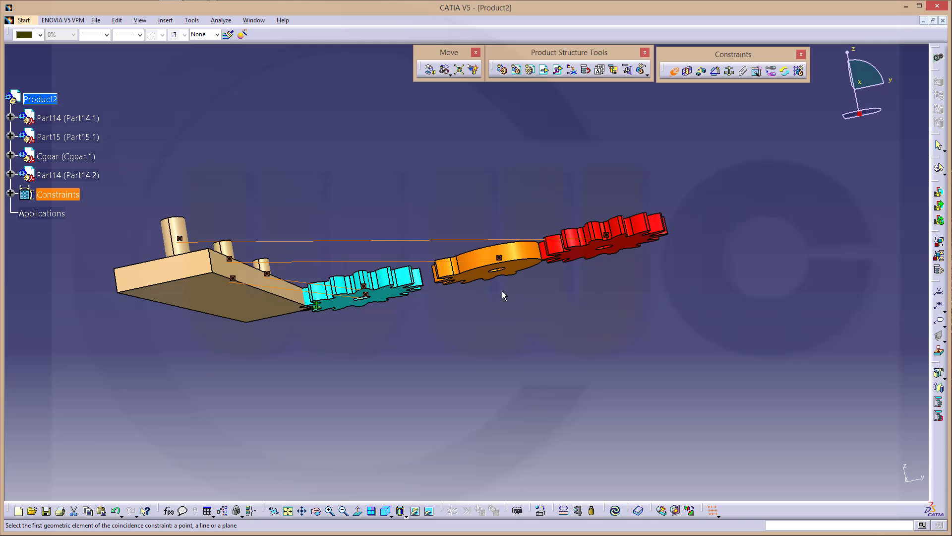
left_click(517, 270)
middle_click_drag(516, 270, 441, 430)
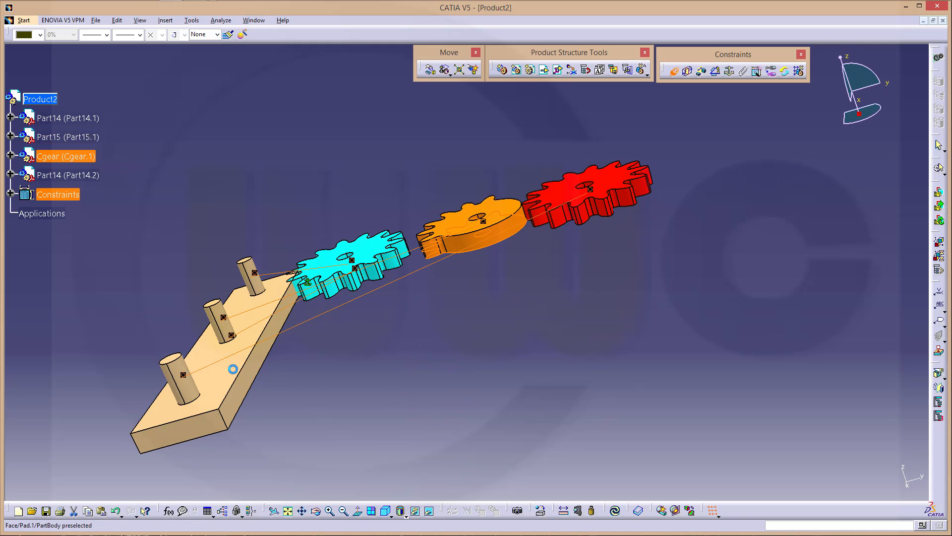
left_click(233, 369)
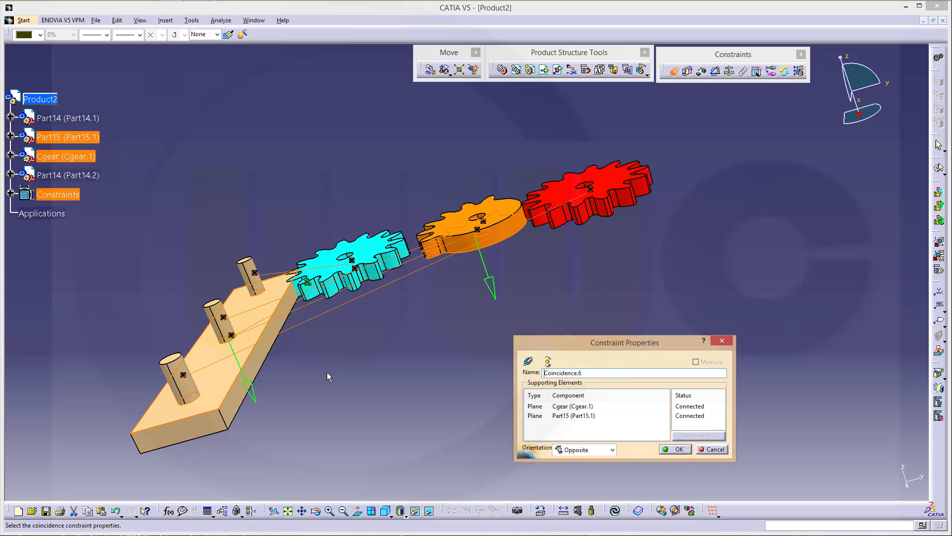
left_click(676, 449)
- Add a Coincidence constraint between the red gear's underside and the base plate's upper face, with Opposite orientation
middle_click_drag(568, 294, 515, 206)
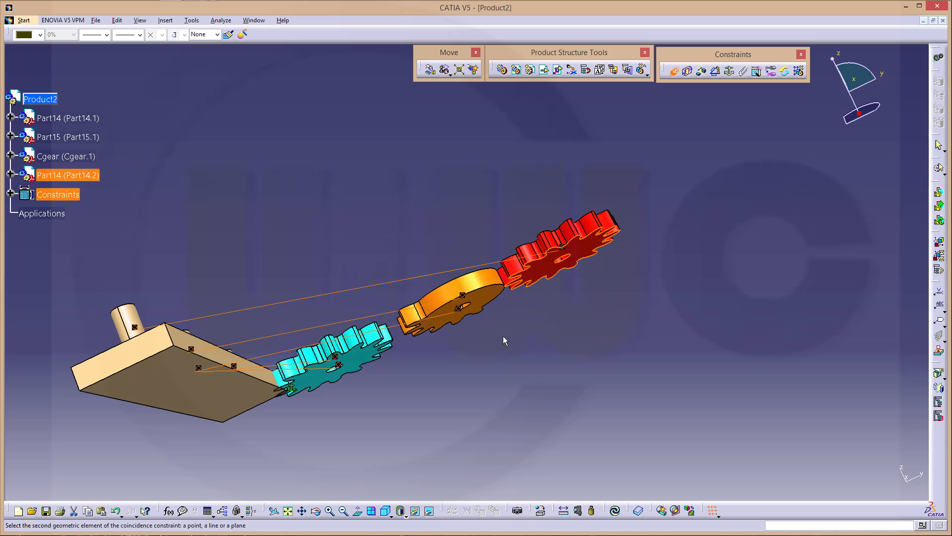
middle_click_drag(504, 340, 491, 413)
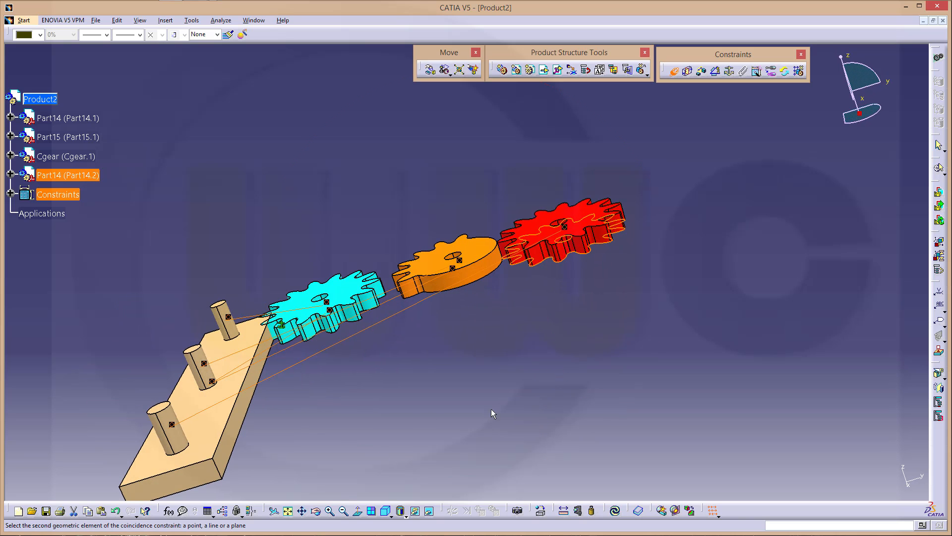
left_click(213, 434)
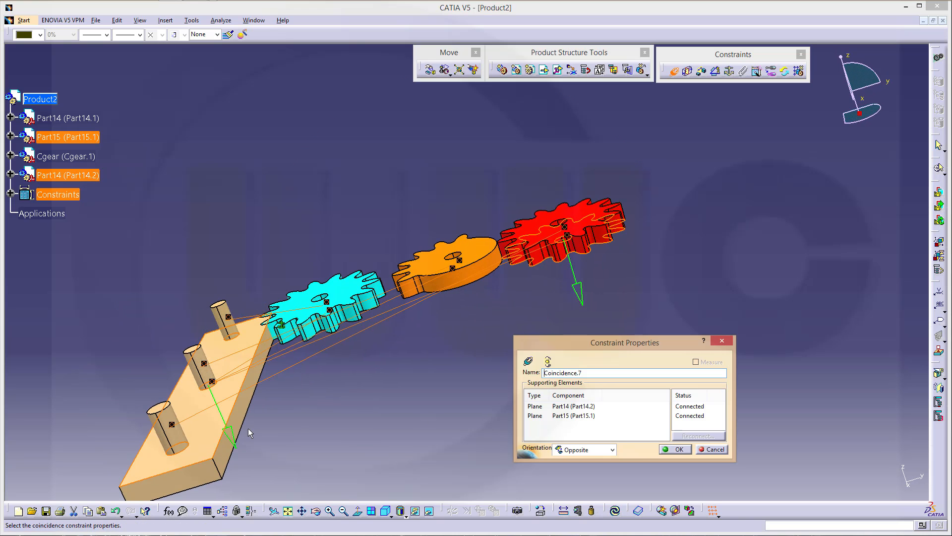
left_click(676, 451)
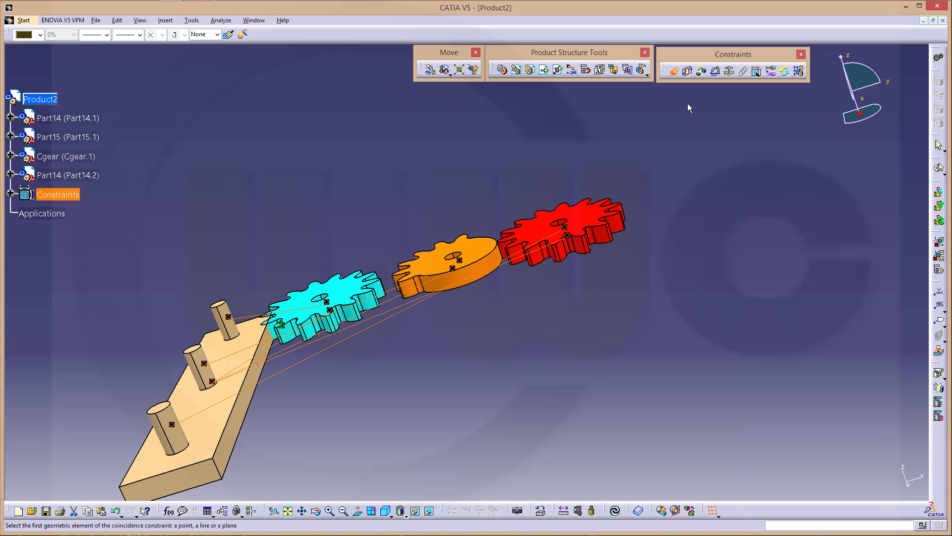
- Update the product so the three gears are seated on the base plate's pins
left_click(617, 510)
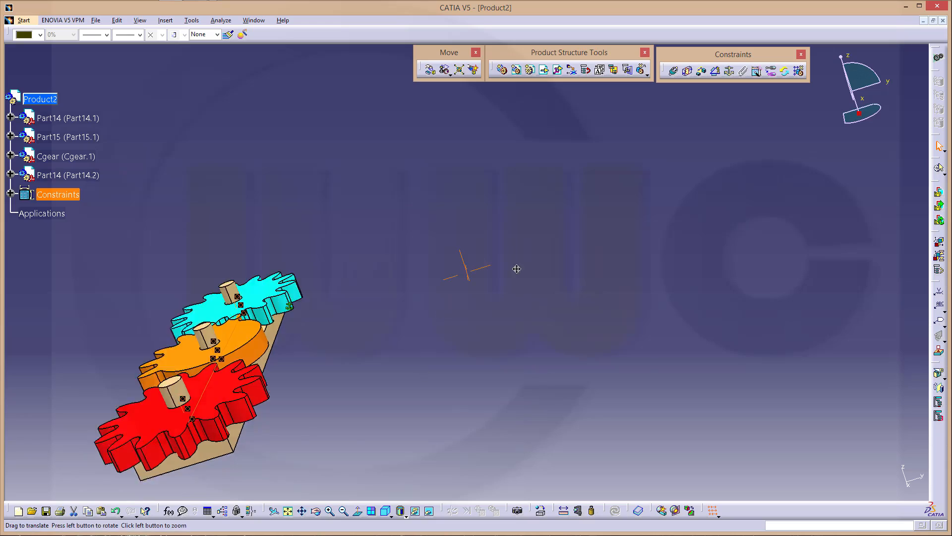
middle_click_drag(516, 266, 526, 248)
- Hide the base plate's Fix constraint and all six Coincidence constraints of the product
left_click(29, 196)
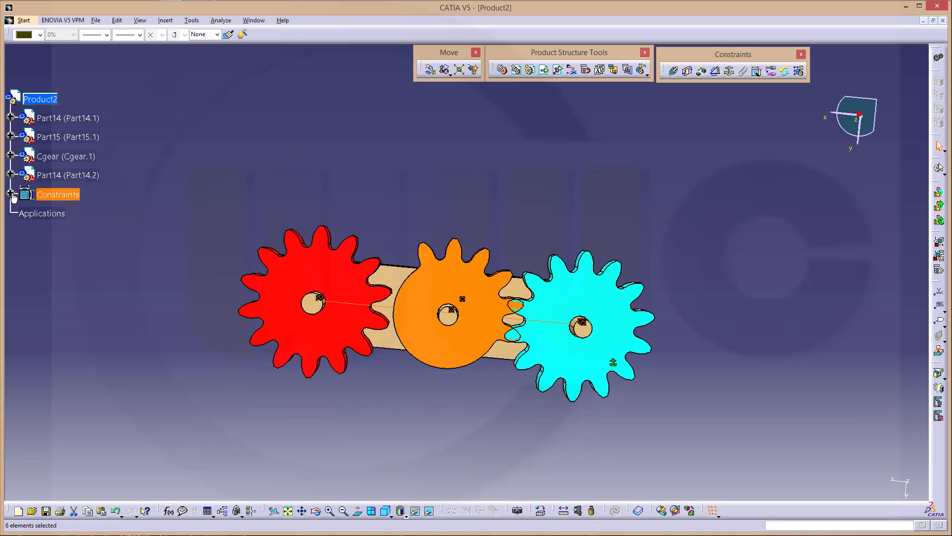
left_click(11, 194)
left_click(94, 214)
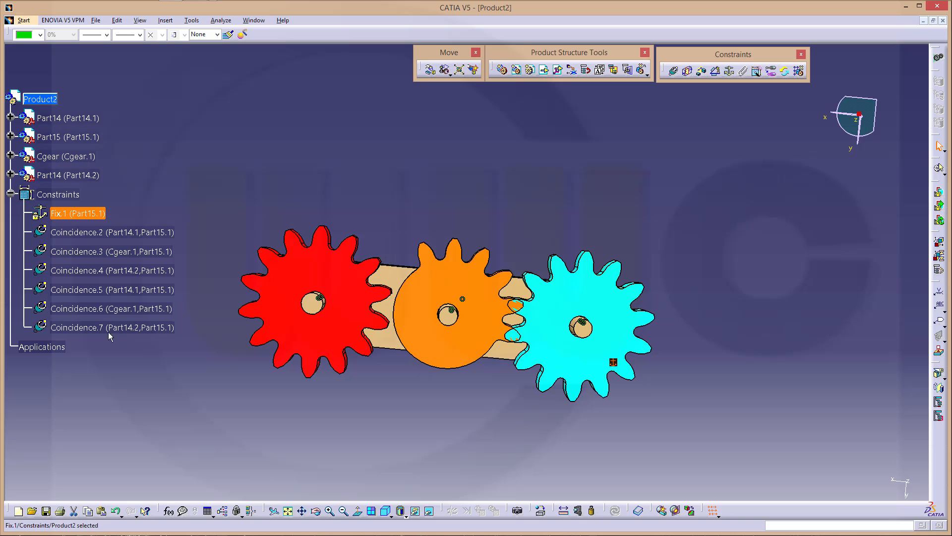
left_click(109, 328, "shift")
right_click(110, 328)
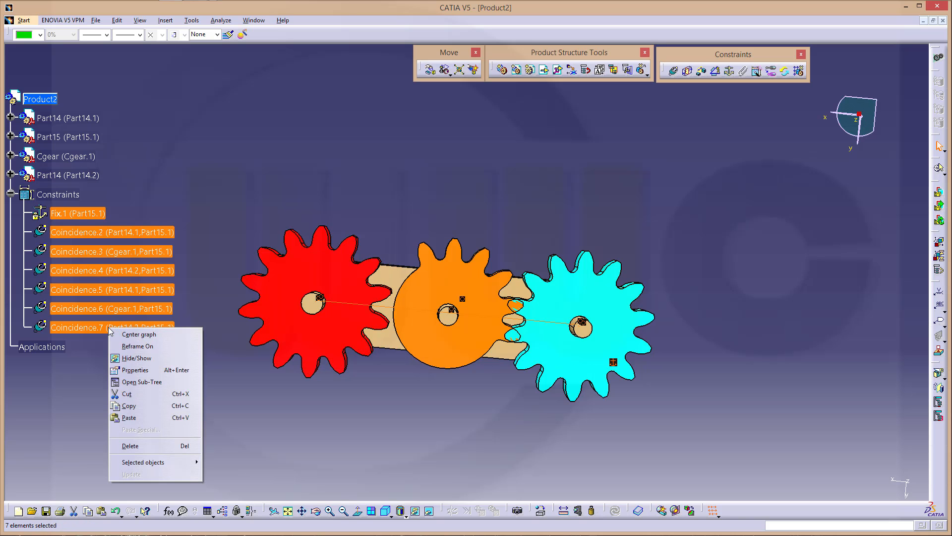
left_click(125, 358)
middle_click_drag(486, 368, 536, 210)
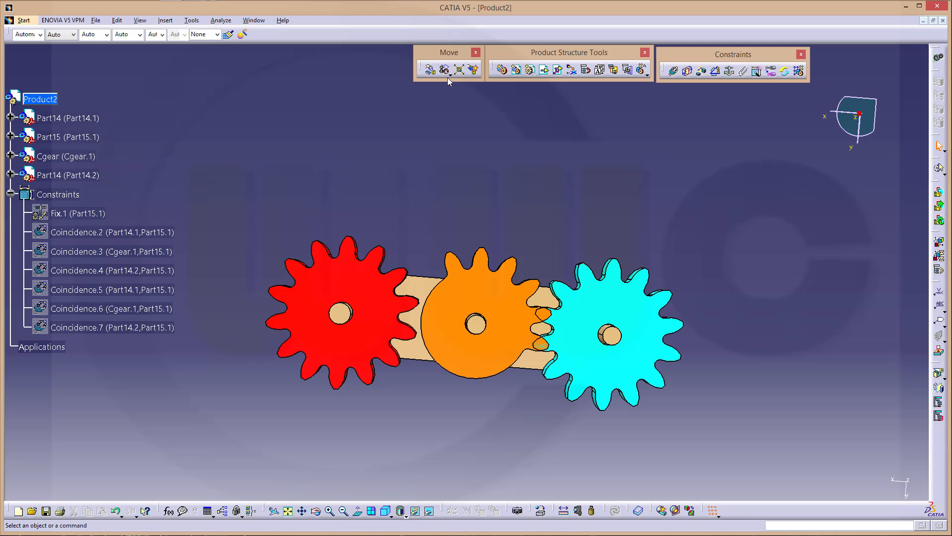
- Rotate the orange centre gear around its pin's axis, respecting constraints, until its toothed side meets both outer gears evenly
left_click(430, 70)
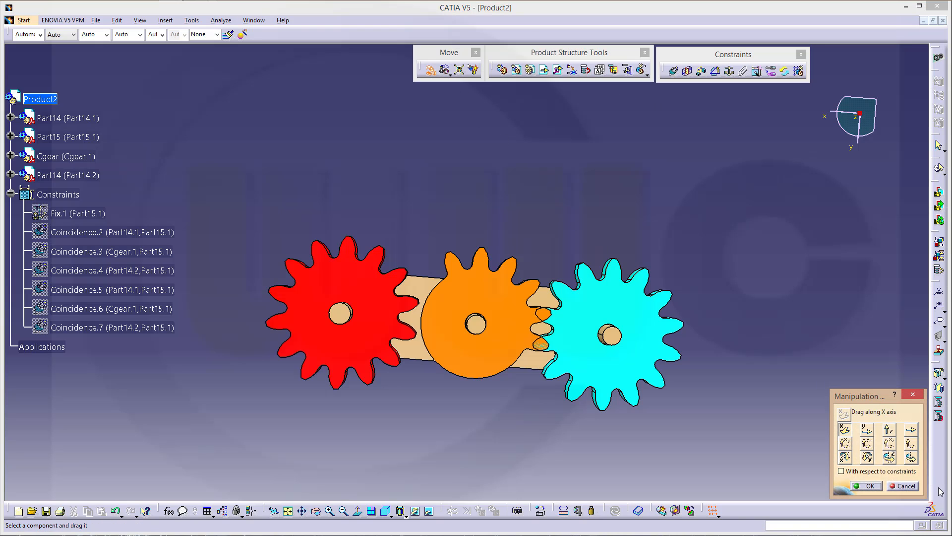
left_click(912, 457)
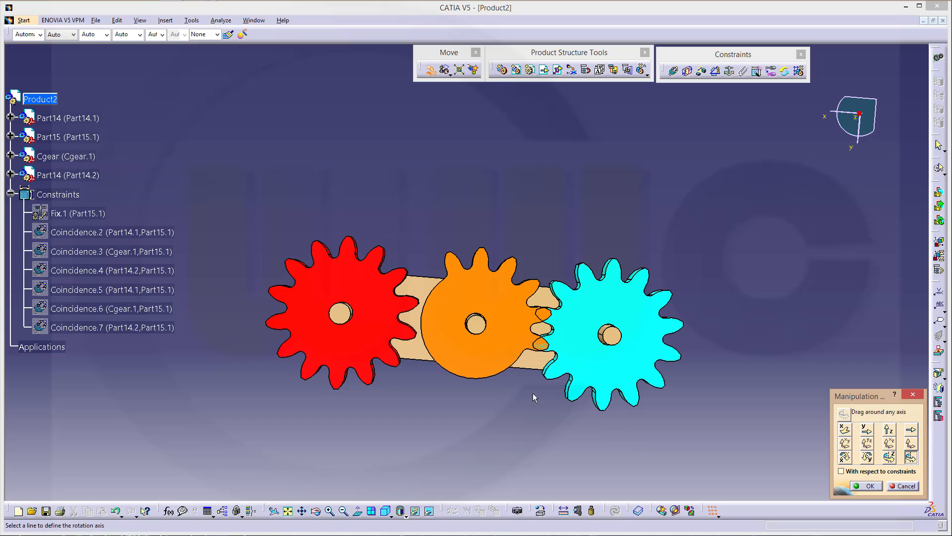
left_click(842, 471)
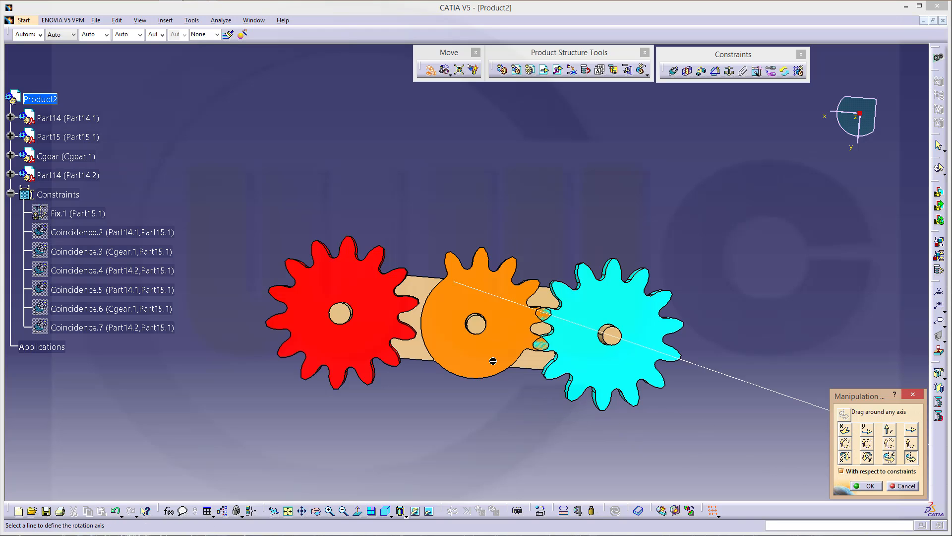
left_click(474, 329)
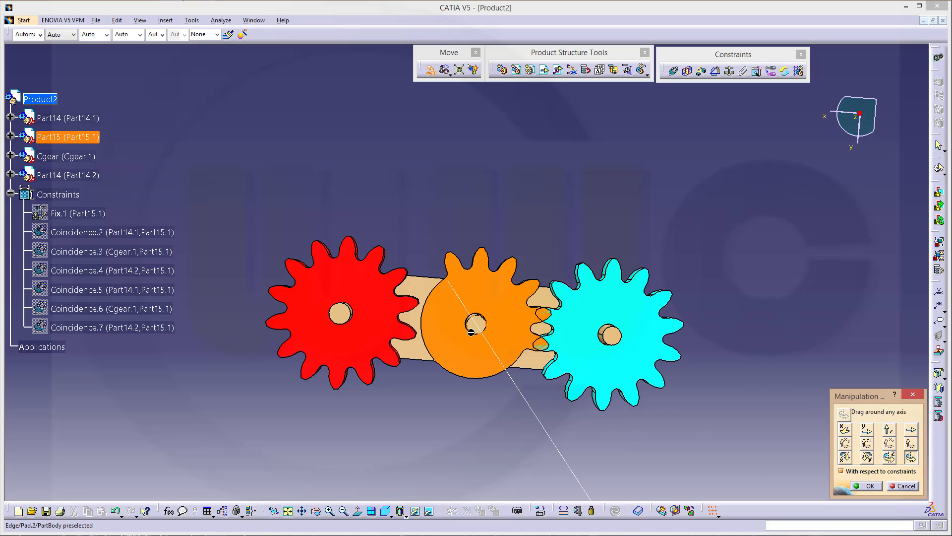
left_click_drag(476, 265, 436, 268)
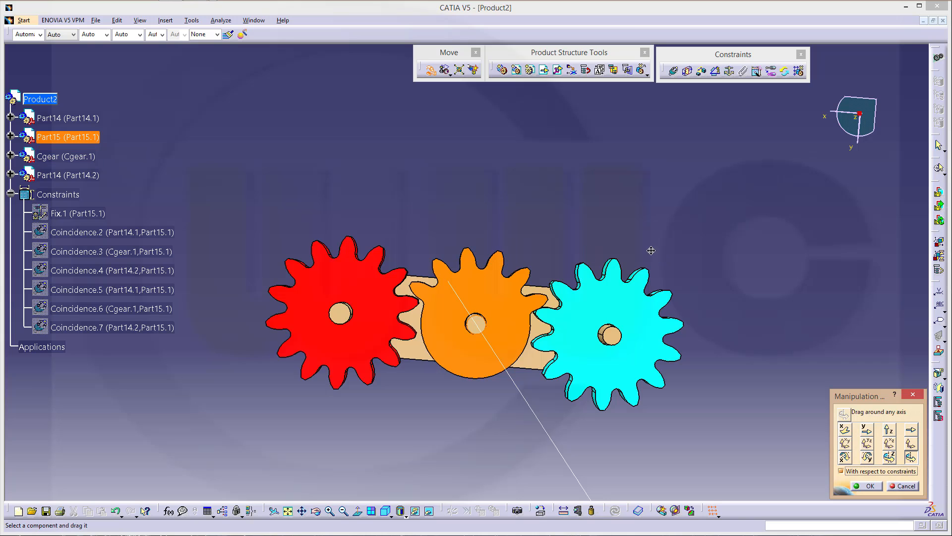
middle_click_drag(650, 251, 622, 240)
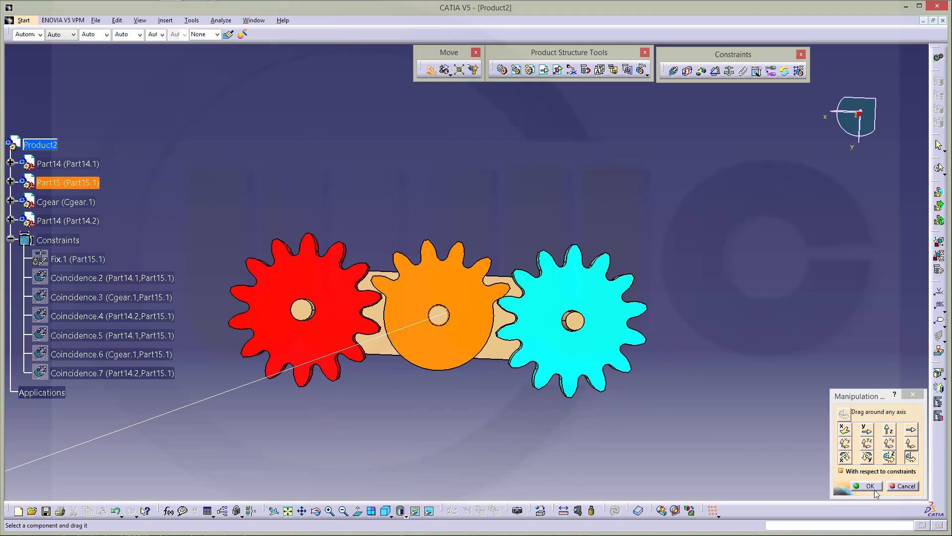
- Rotate the cyan gear slightly around its pin's axis to align its teeth with the orange gear
left_click(911, 443)
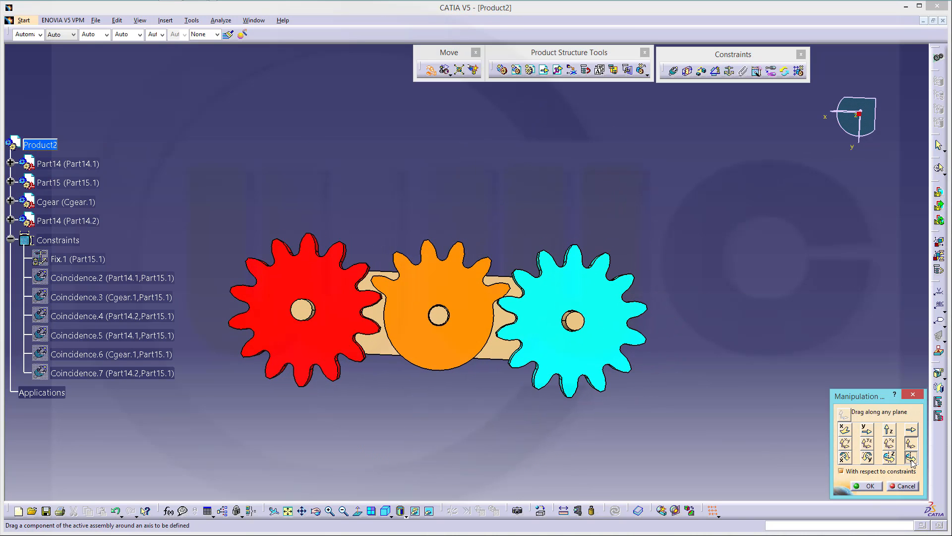
left_click(911, 457)
left_click(572, 322)
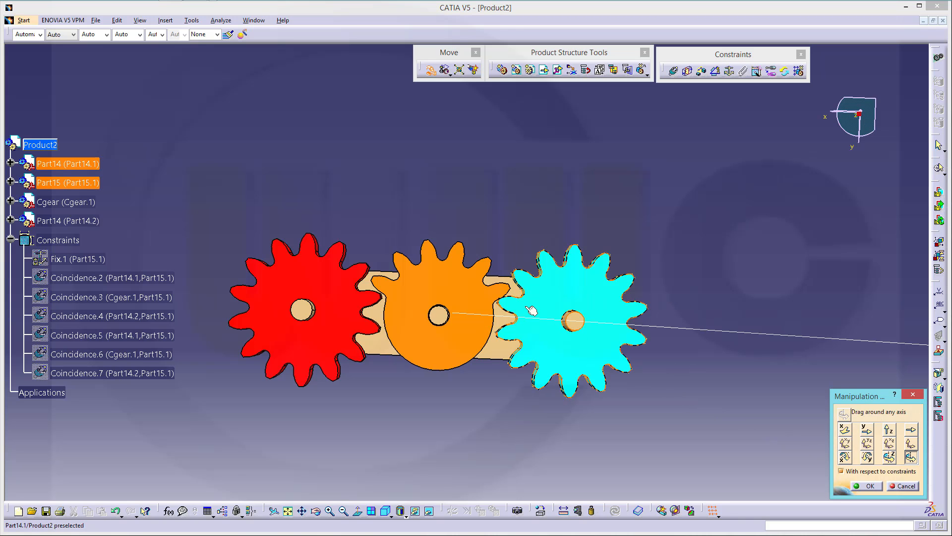
left_click_drag(530, 310, 526, 309)
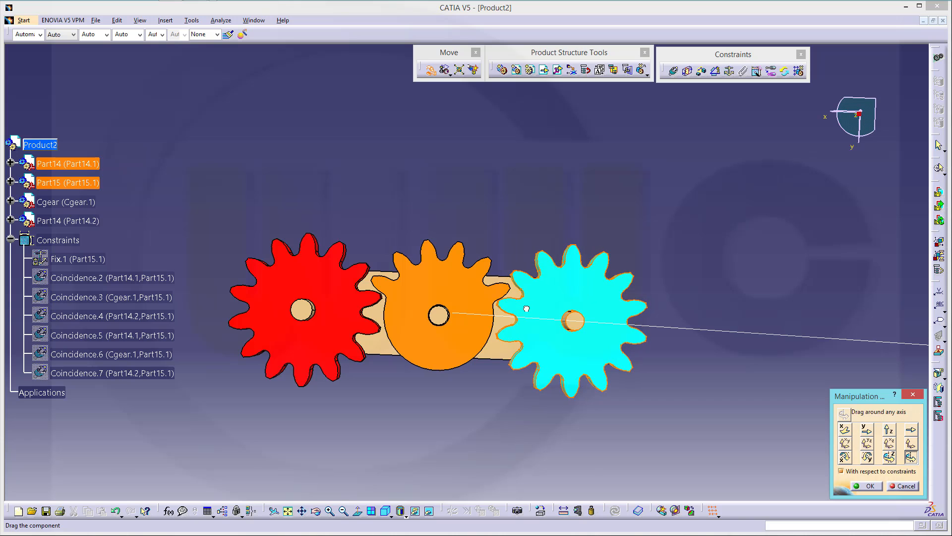
mouse_move(423, 304)
middle_mouse_down()
mouse_move(403, 334)
mouse_move(431, 317)
middle_mouse_up()
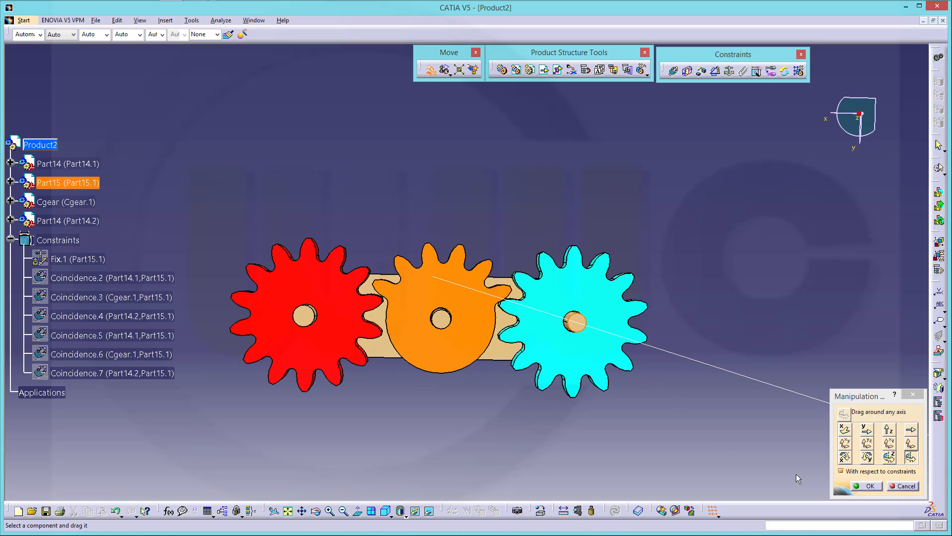
- Rotate the red gear slightly around its pin's axis to mesh with the orange gear, and finish the manipulation
left_click(911, 457)
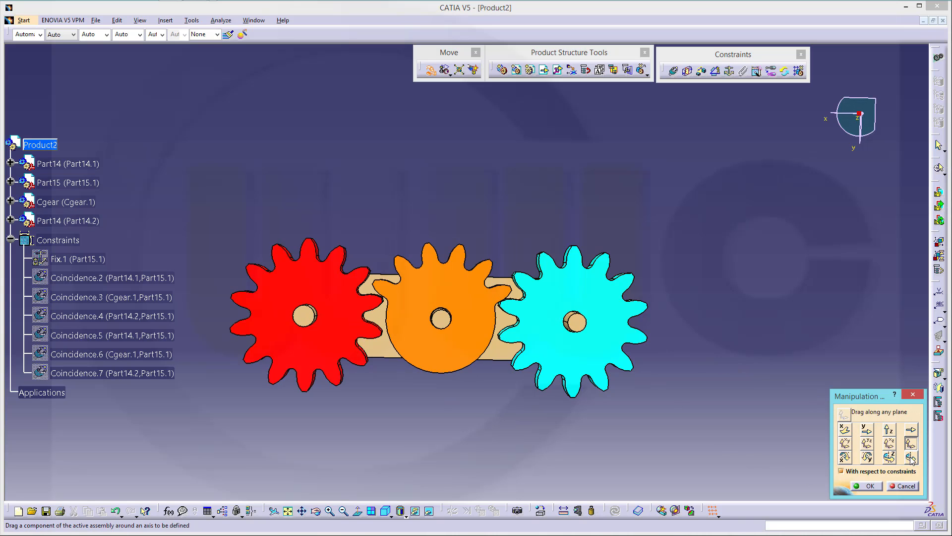
left_click(314, 322)
left_click_drag(391, 355, 435, 397)
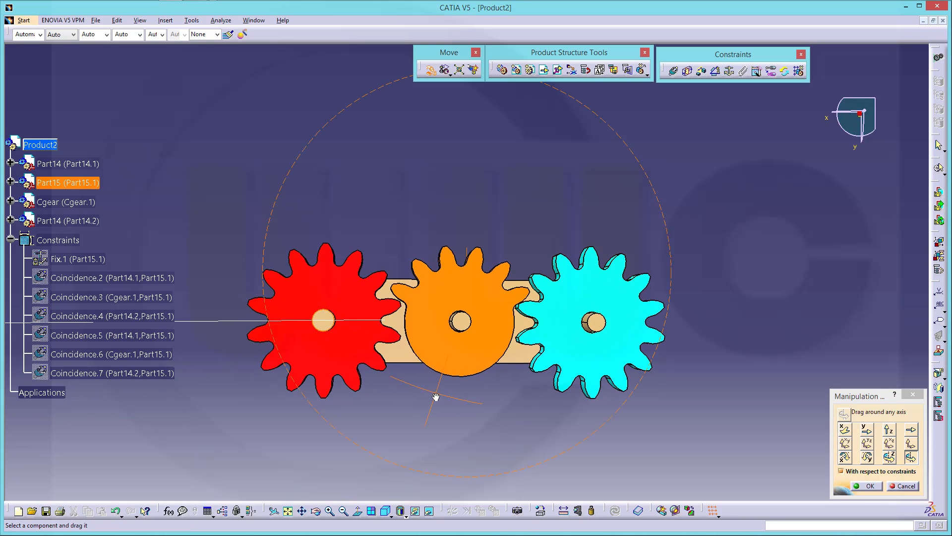
left_click_drag(389, 308, 396, 306)
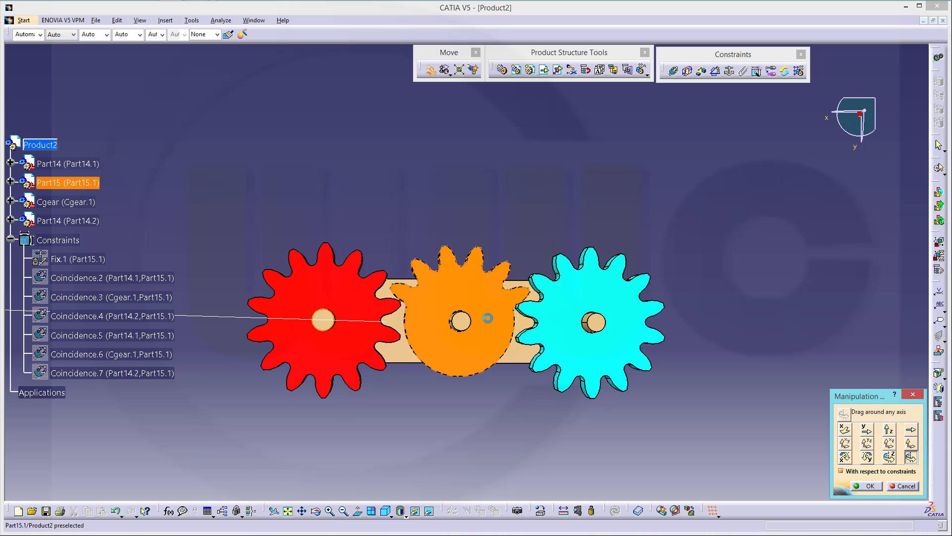
left_click(869, 486)
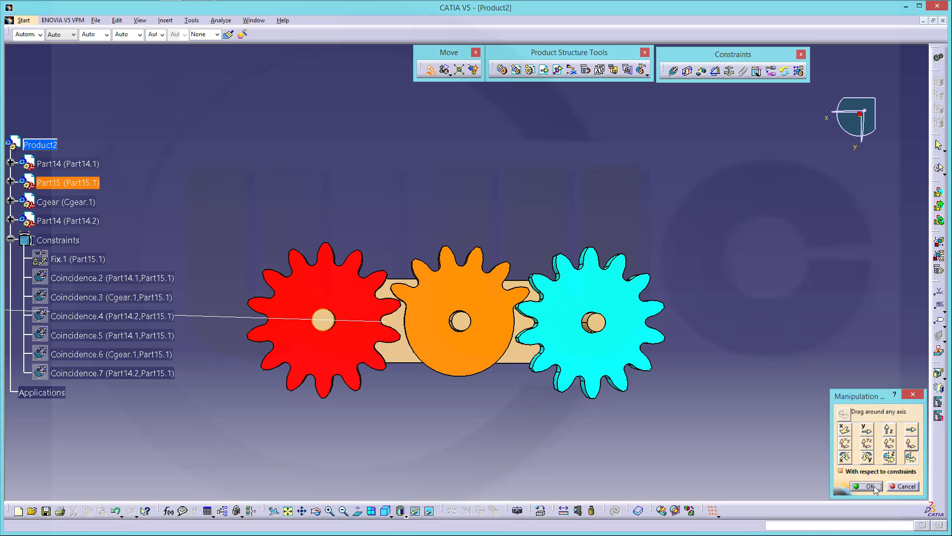
- Switch to the DMU Kinematics workbench and collapse the constraints in the specification tree
middle_click_drag(672, 209, 682, 200)
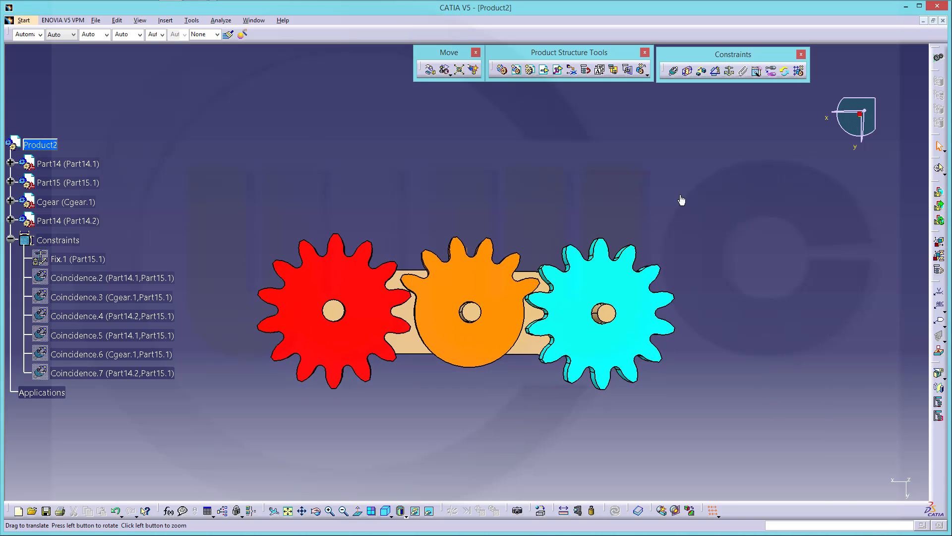
left_click(938, 57)
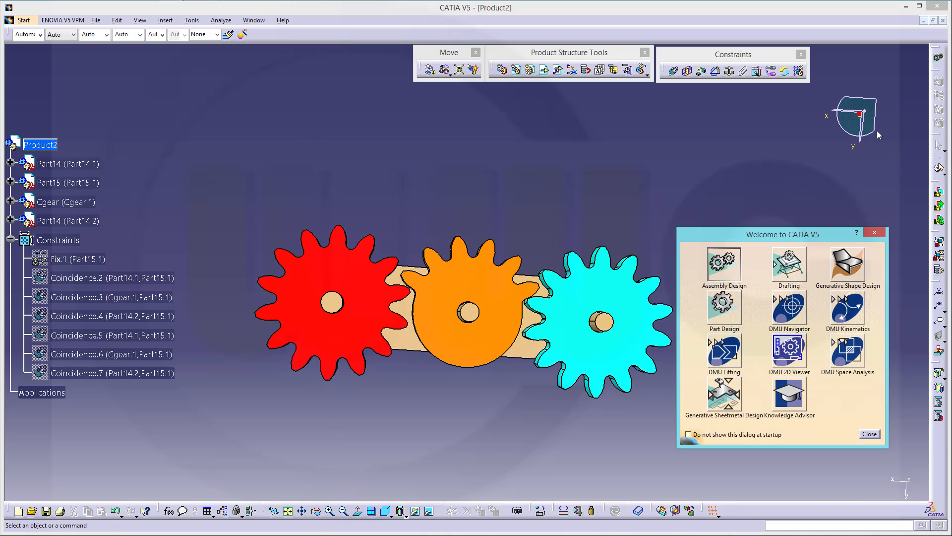
left_click(848, 310)
middle_click_drag(849, 312, 746, 225)
middle_click_drag(182, 147, 189, 208)
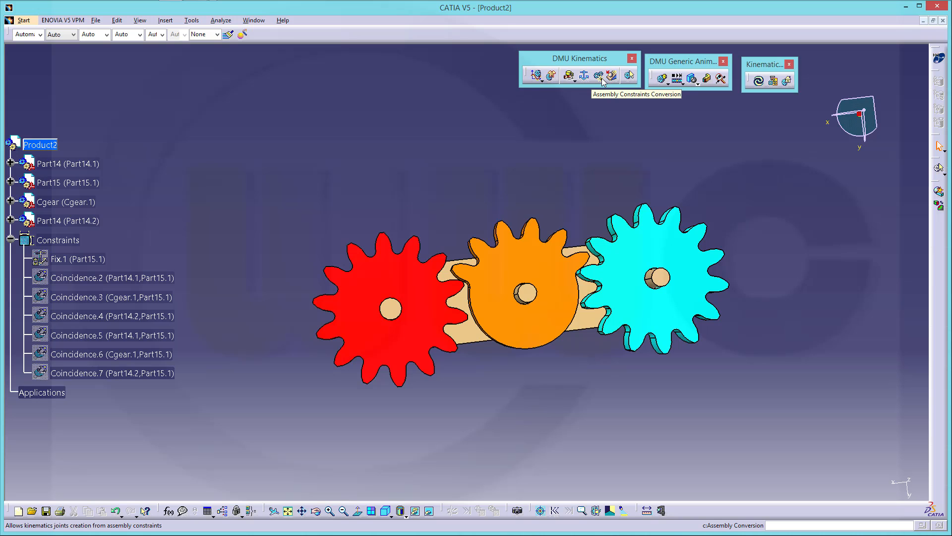
left_click(11, 239)
mouse_move(484, 166)
middle_mouse_down()
mouse_move(447, 192)
mouse_move(471, 208)
mouse_move(497, 151)
middle_mouse_up()
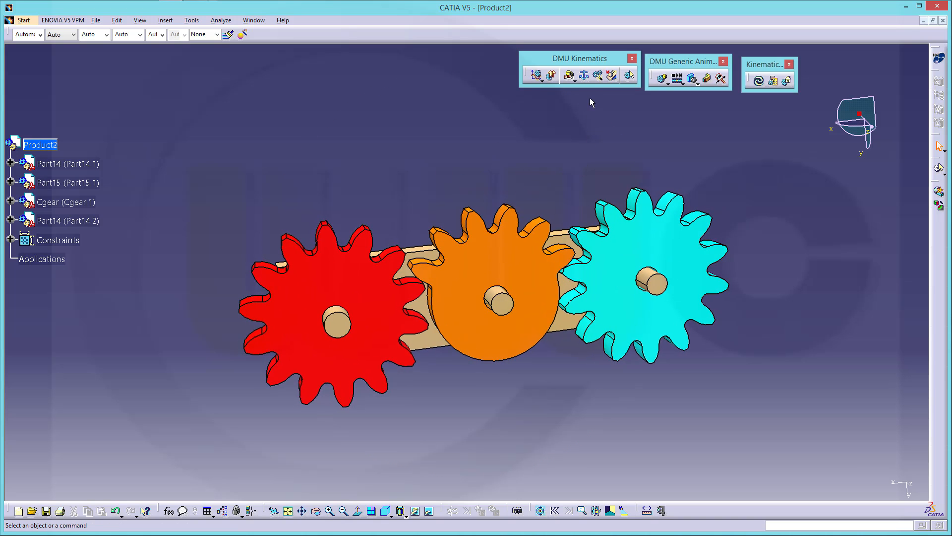
- Create a new mechanism with the base plate as its fixed part, and expand the applications branch down to the mechanism
left_click(584, 75)
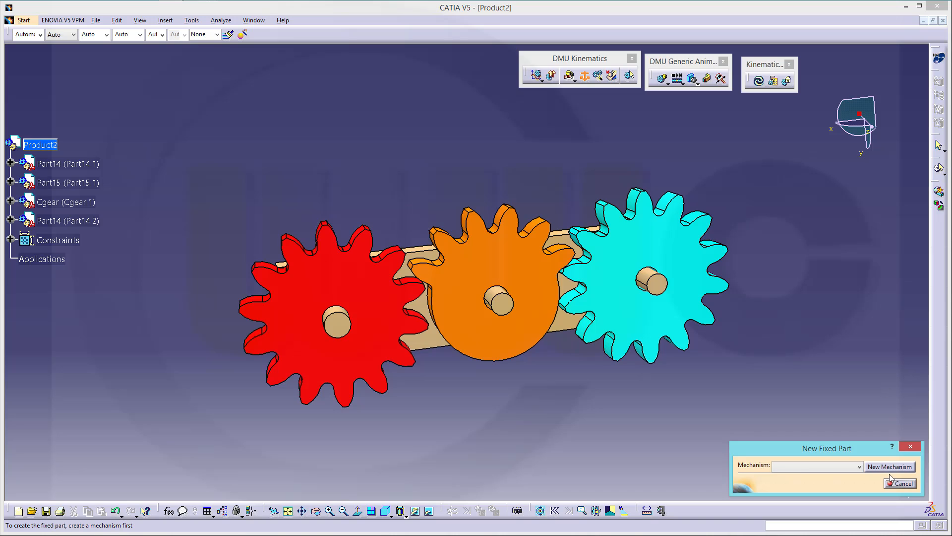
left_click(880, 471)
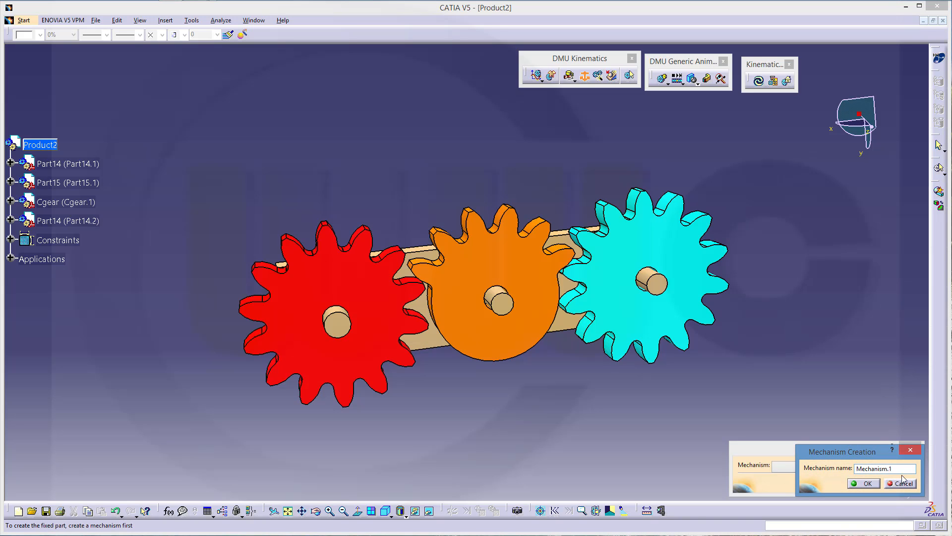
left_click(866, 483)
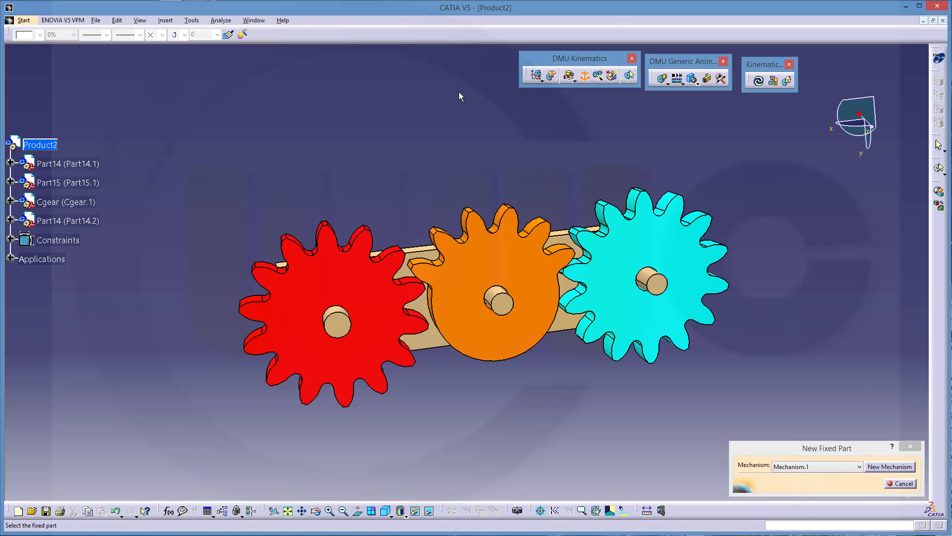
left_click(435, 346)
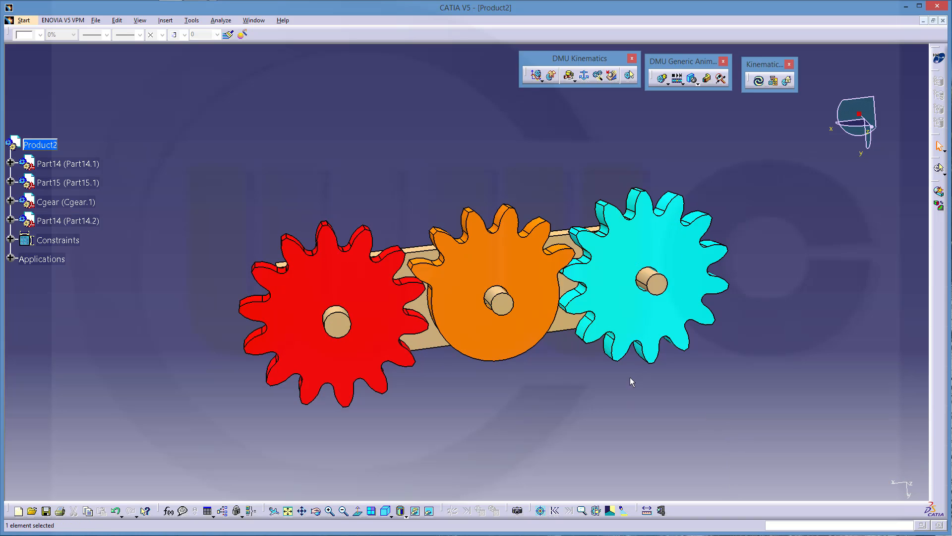
left_click(10, 258)
left_click(23, 276)
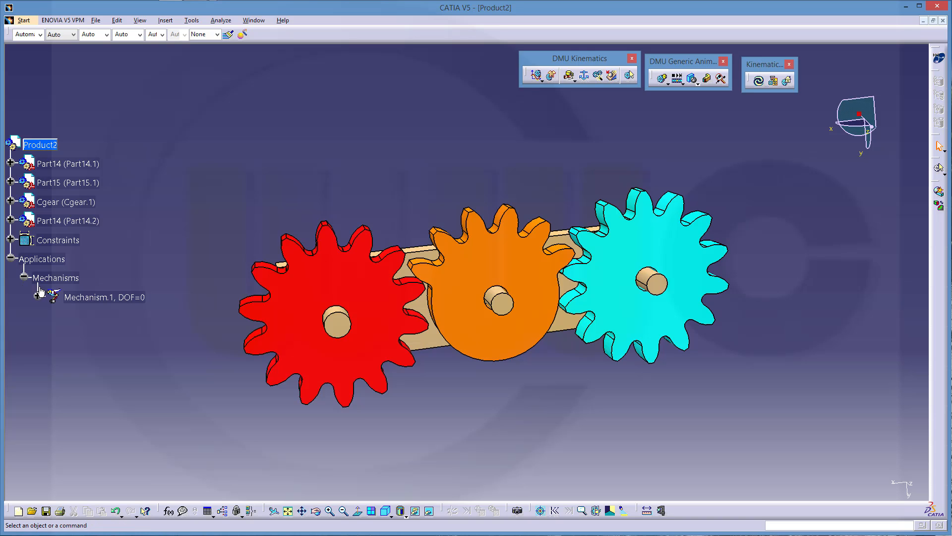
middle_click_drag(208, 263, 493, 220)
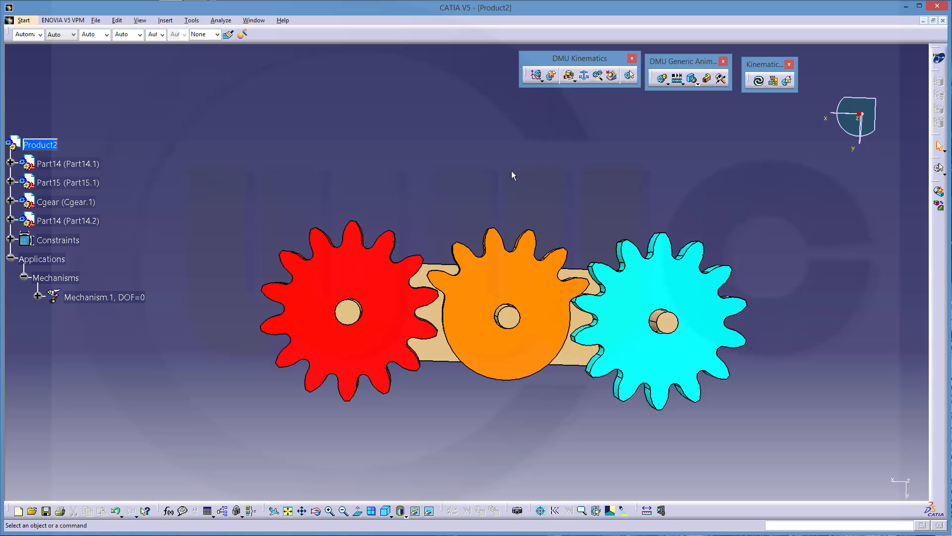
middle_click_drag(511, 176, 623, 441)
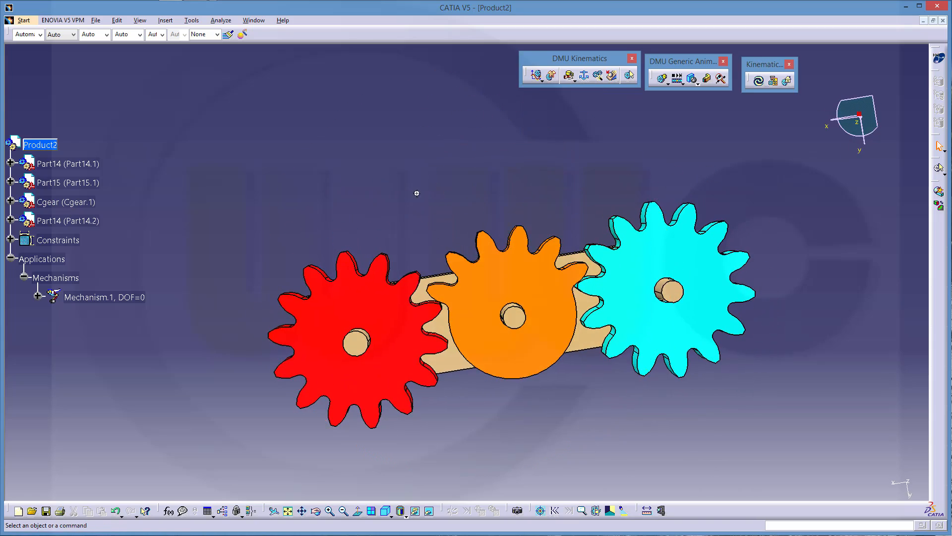
middle_click_drag(417, 193, 493, 233)
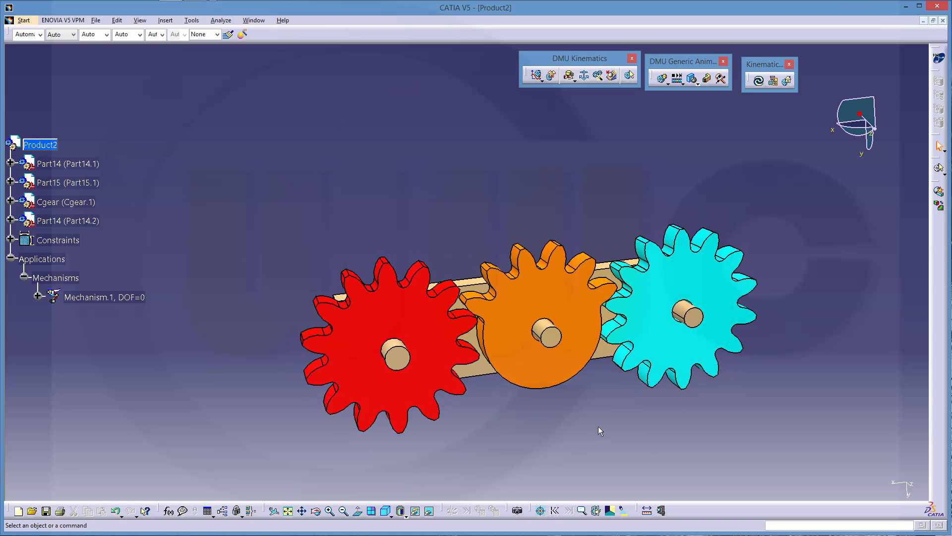
middle_click_drag(598, 427, 582, 376)
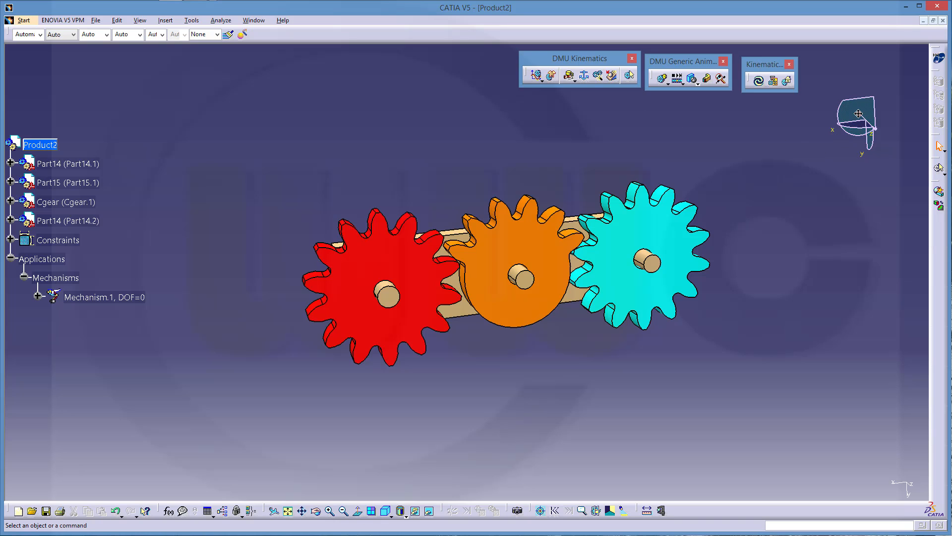
- Attach the compass to the end face of the base plate's middle pin
left_click_drag(857, 113, 613, 310)
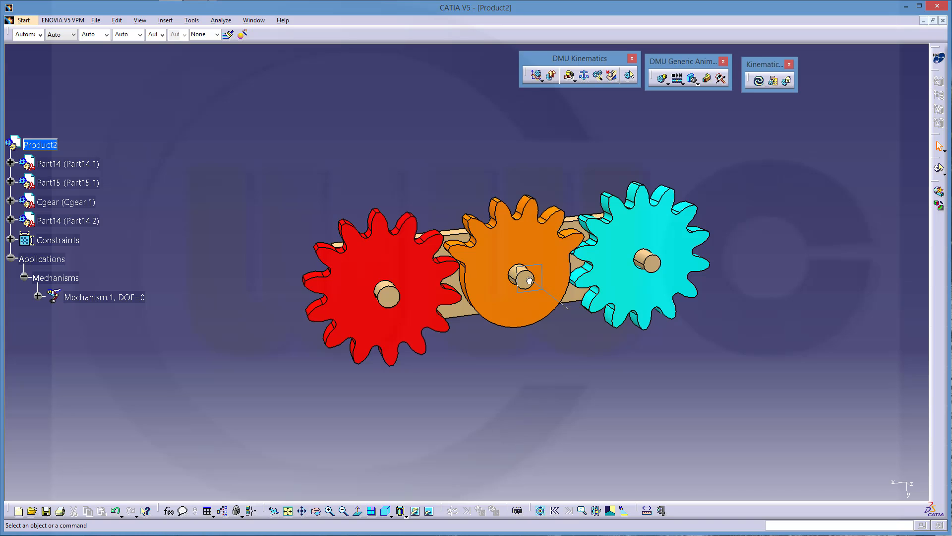
left_click(528, 280)
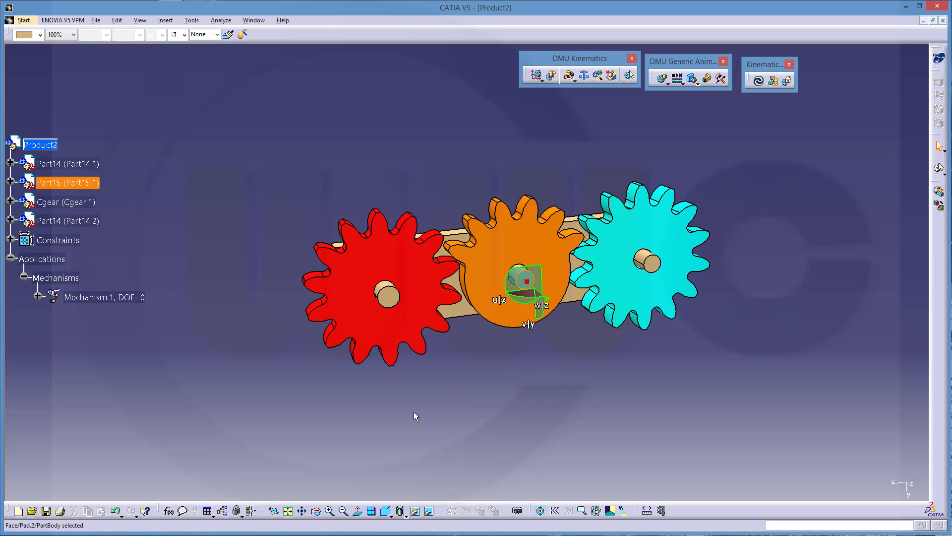
left_click(399, 324, "ctrl")
left_click(506, 255, "ctrl")
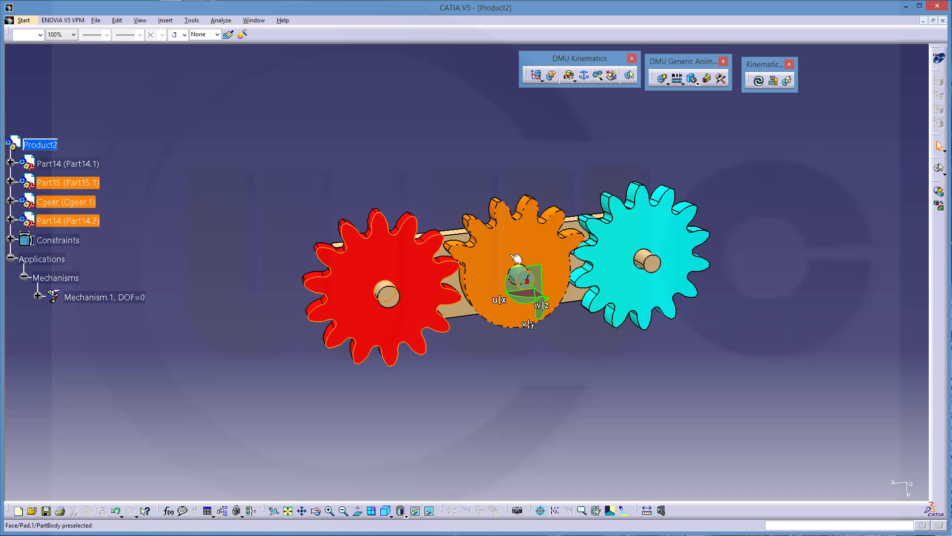
left_click(657, 226, "ctrl")
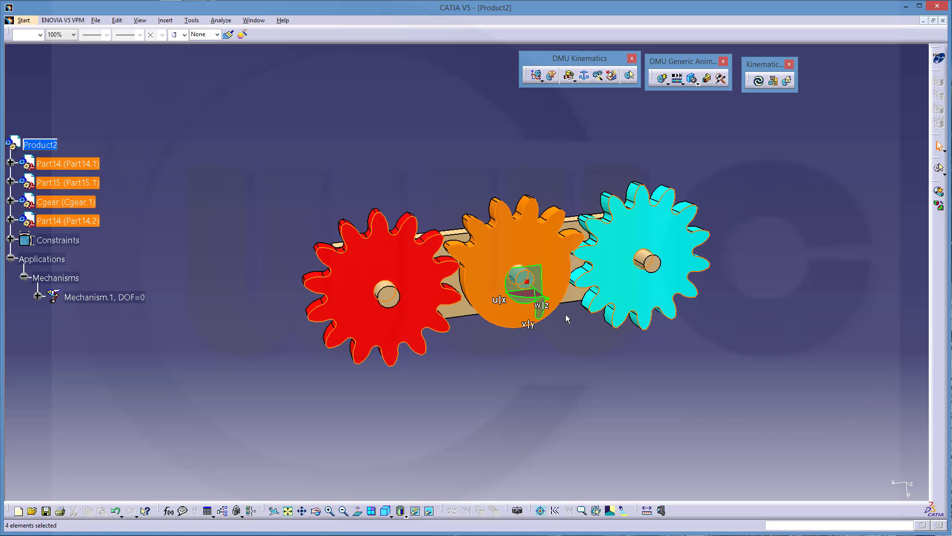
left_click_drag(540, 292, 550, 298)
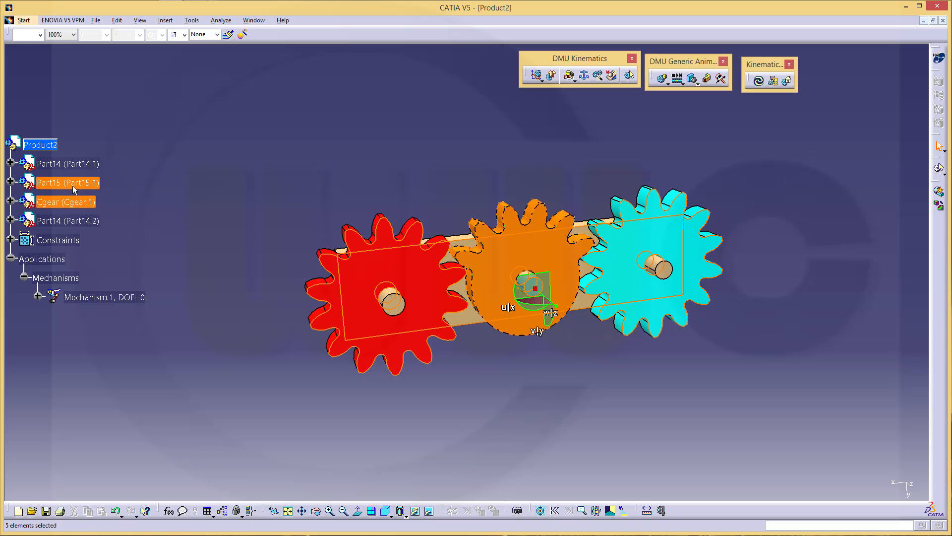
left_click(222, 144)
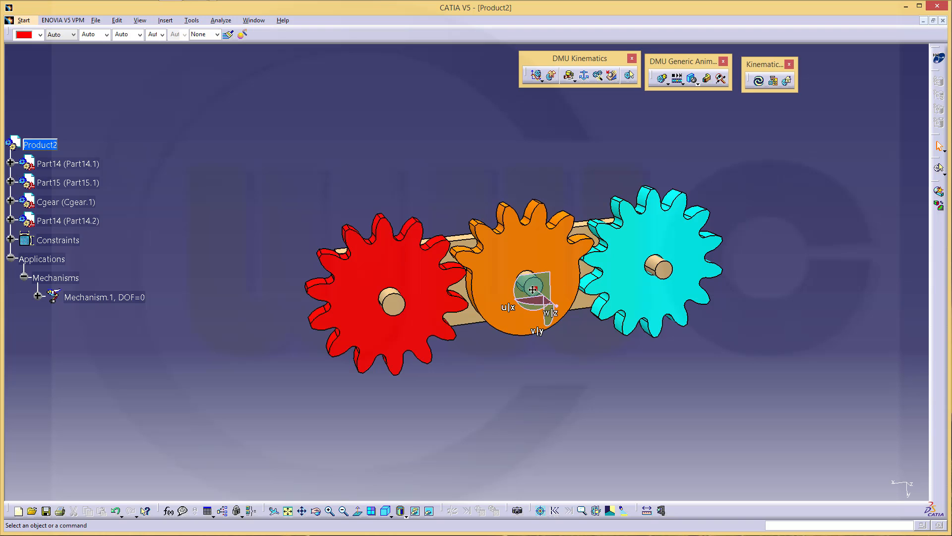
- Move all three gears together along the pin axis until they clear the base plate's pins, and detach the compass
left_click(78, 203)
left_click(74, 220, "ctrl")
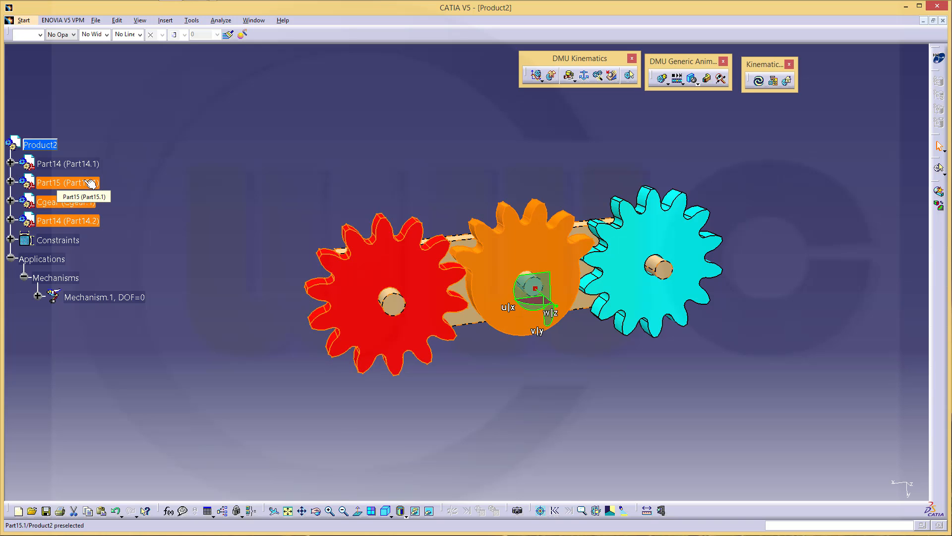
left_click(82, 164, "ctrl")
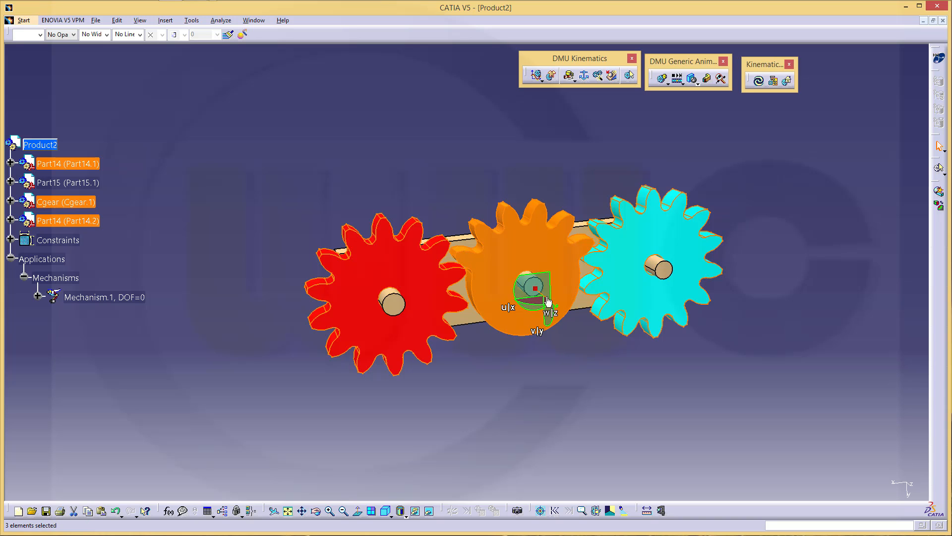
left_click_drag(548, 301, 593, 357)
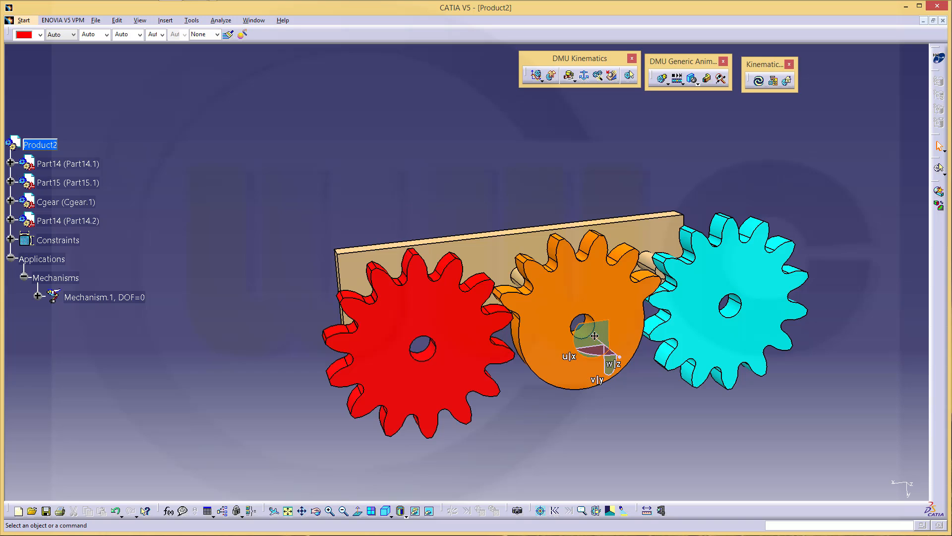
left_click_drag(595, 335, 907, 488)
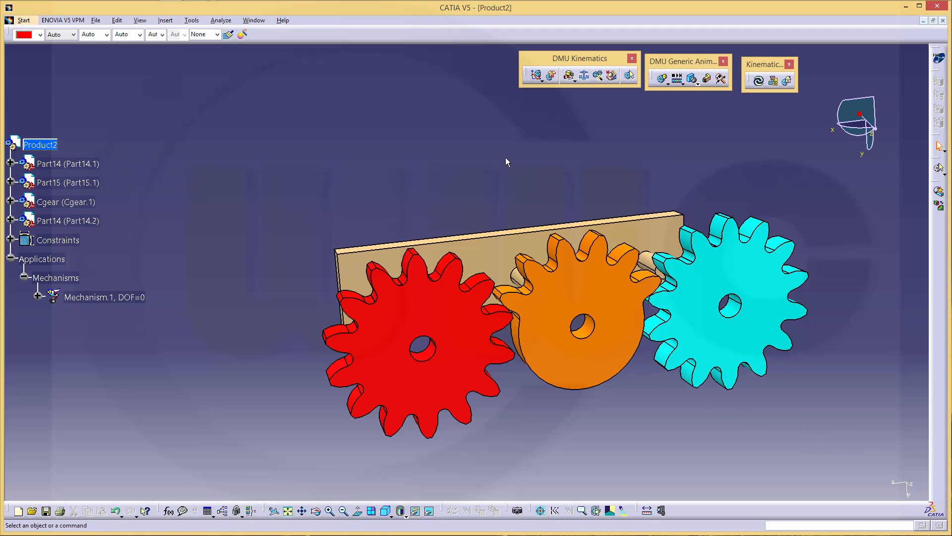
- Create a revolute joint between the red gear's hole and its pin, using the gear and plate front faces with an offset of -1 mm
left_click(569, 75)
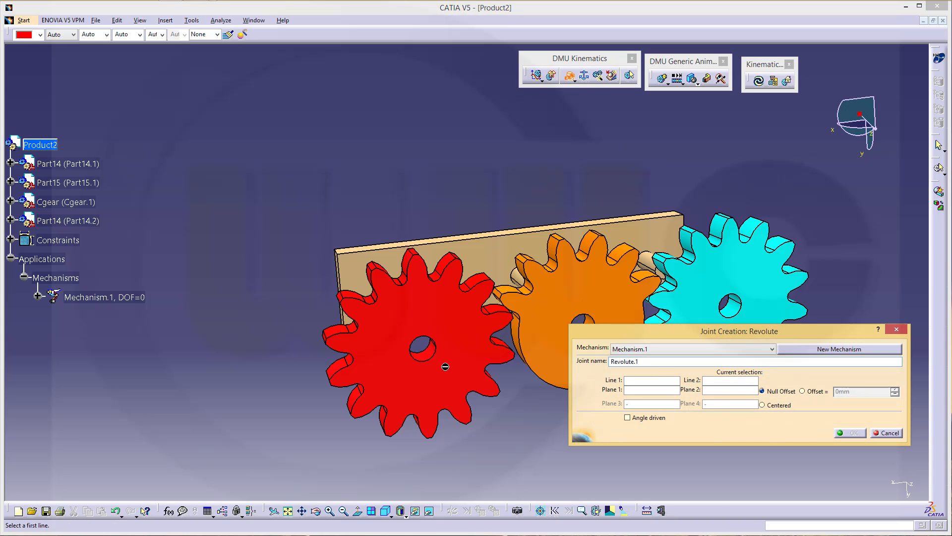
left_click(421, 357)
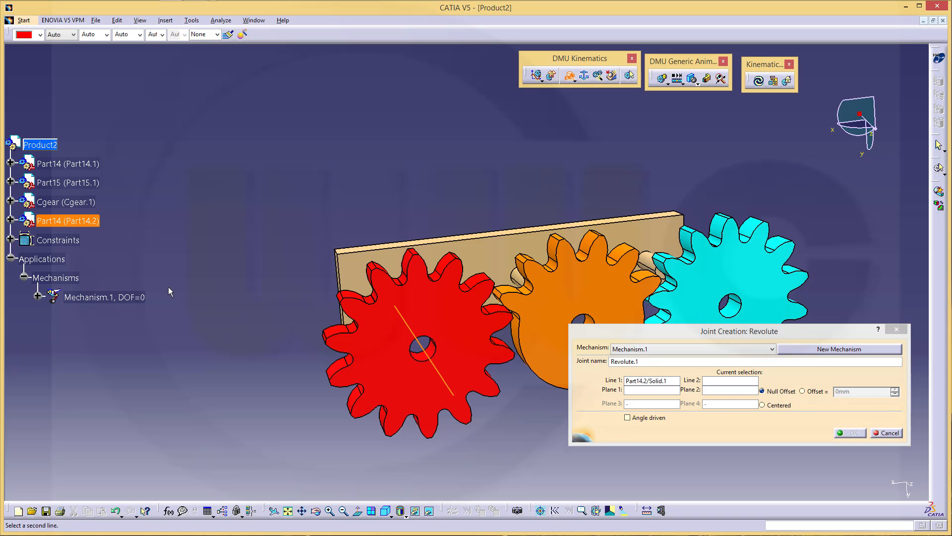
middle_click_drag(169, 288, 240, 289)
middle_click_drag(277, 331, 302, 327)
left_click(453, 239)
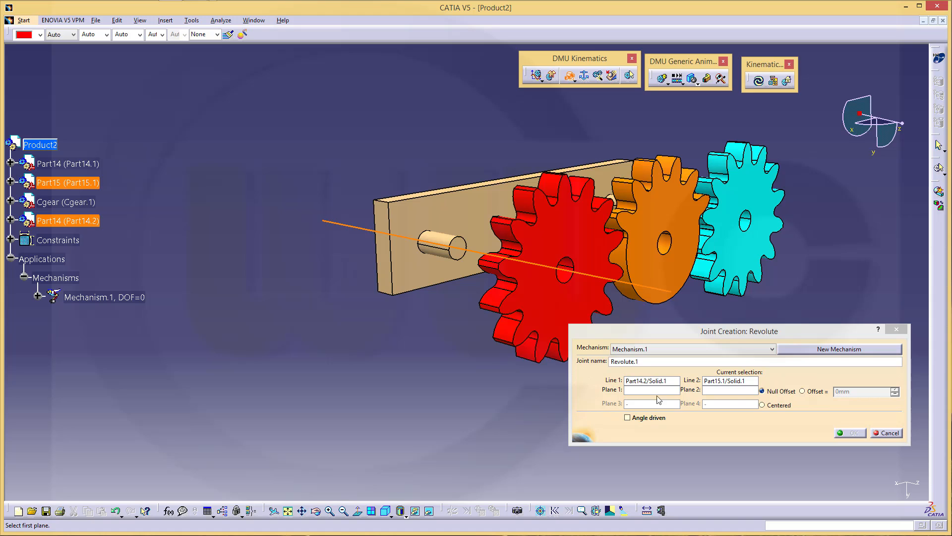
left_click(562, 304)
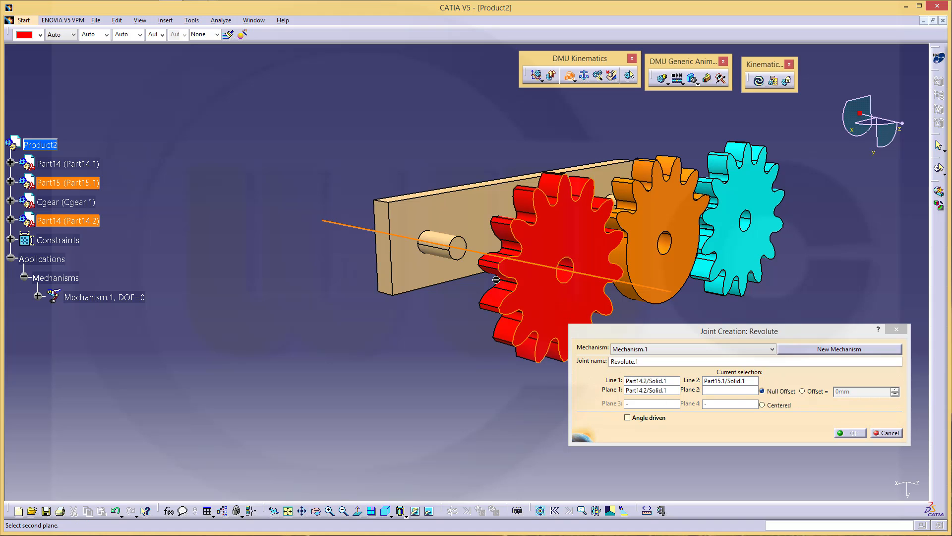
left_click(427, 269)
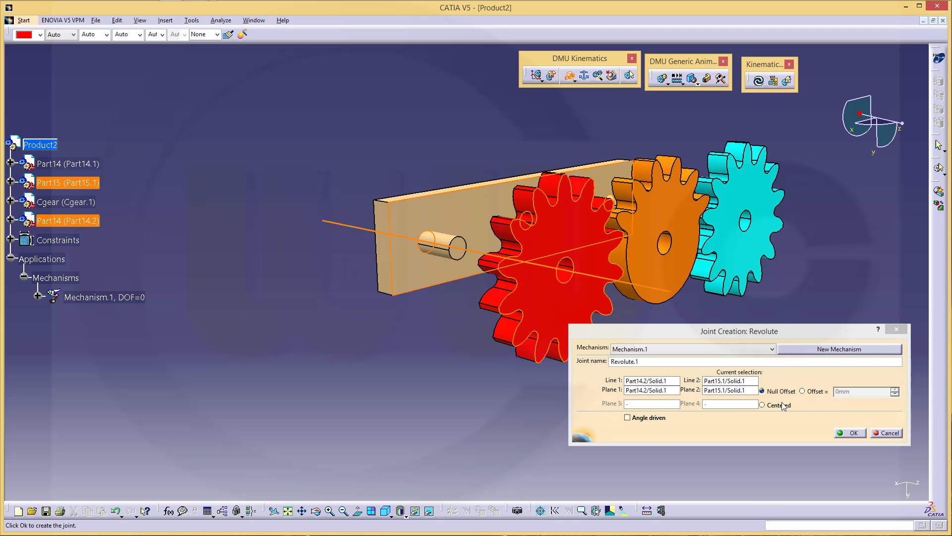
left_click(803, 391)
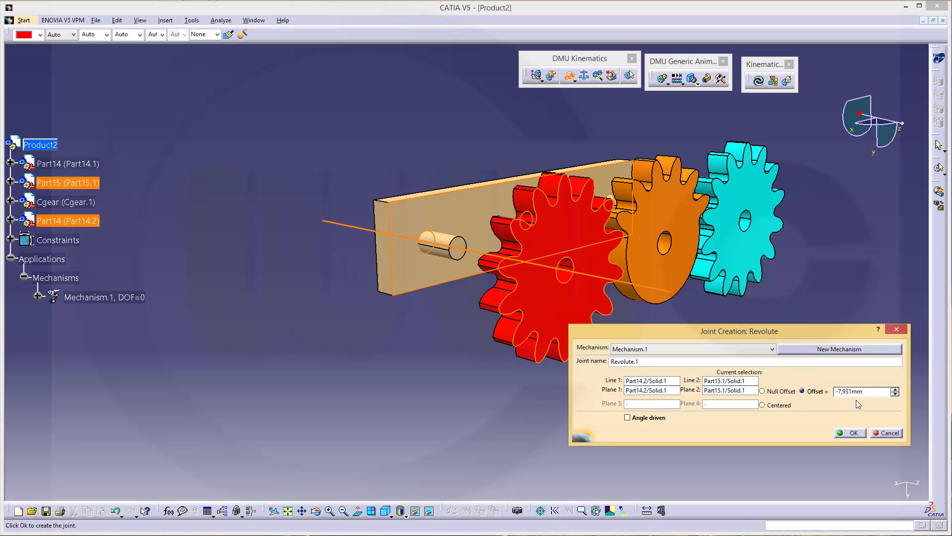
type("-1")
left_click(850, 433)
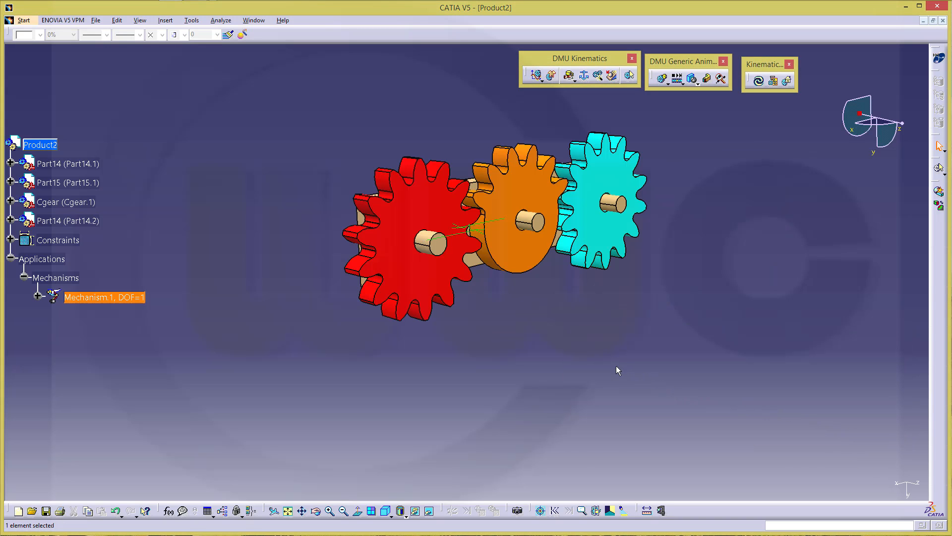
- Slide the orange gear off its pin along the pin axis with the compass, and detach the compass
middle_click_drag(502, 319, 509, 375)
left_click(509, 375)
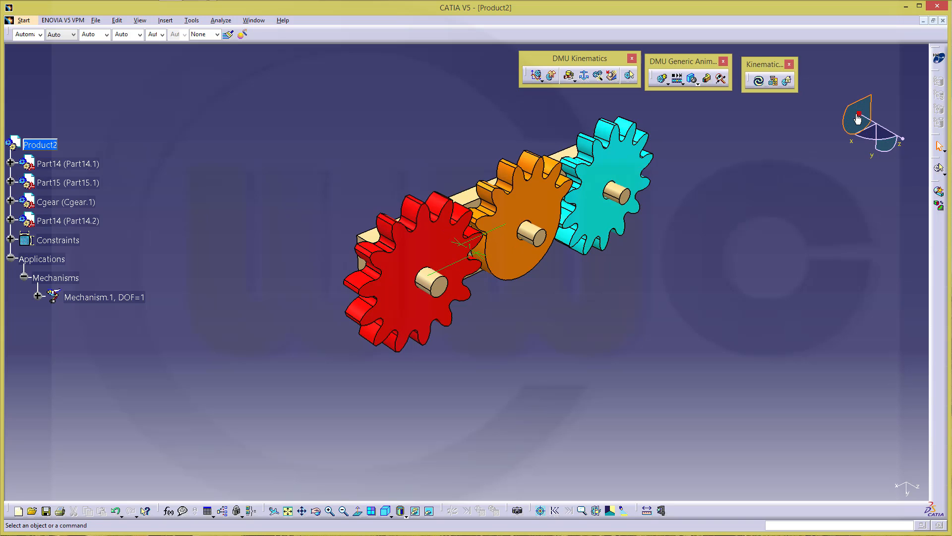
left_click_drag(859, 115, 546, 200)
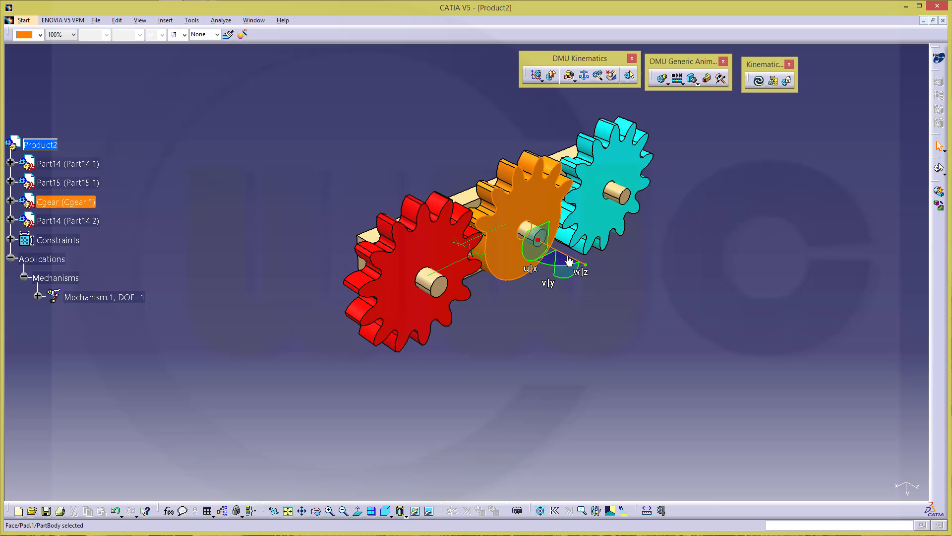
left_click_drag(569, 261, 907, 488)
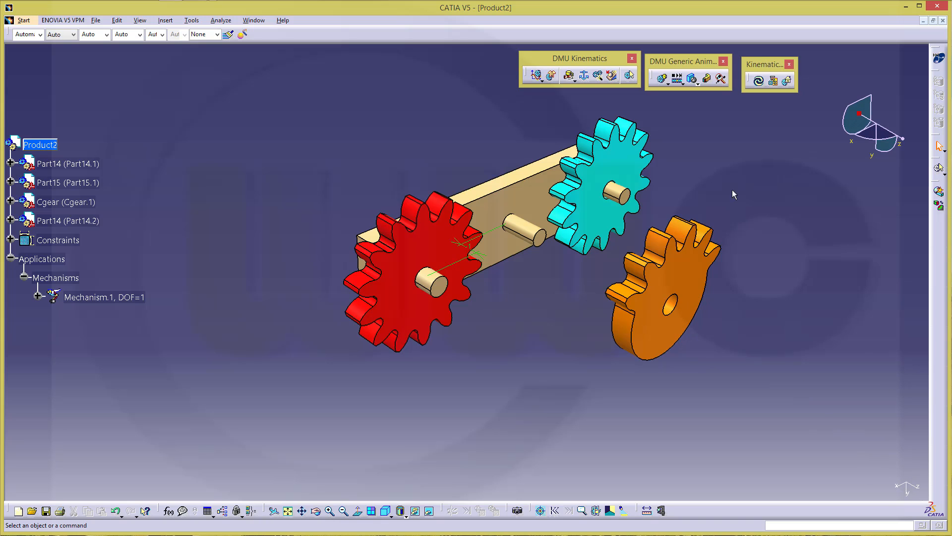
- Create a revolute joint between the orange gear's hole and the middle pin, using the gear and plate front faces with a -1 mm offset
left_click(571, 77)
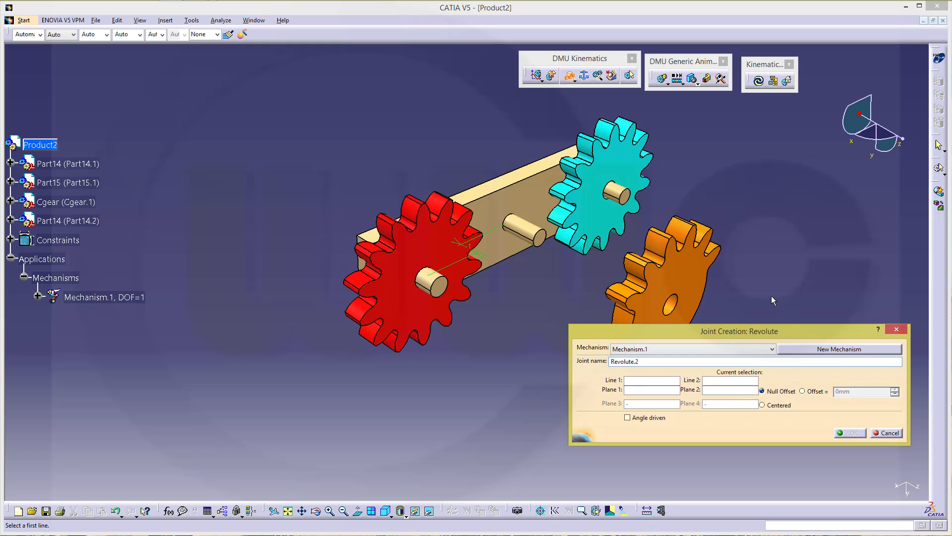
left_click(671, 308)
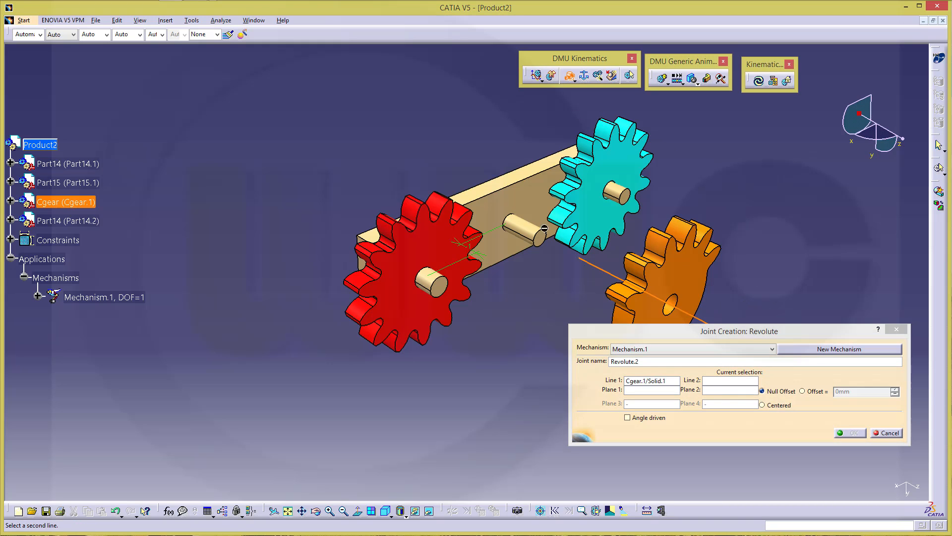
left_click(545, 228)
left_click(678, 289)
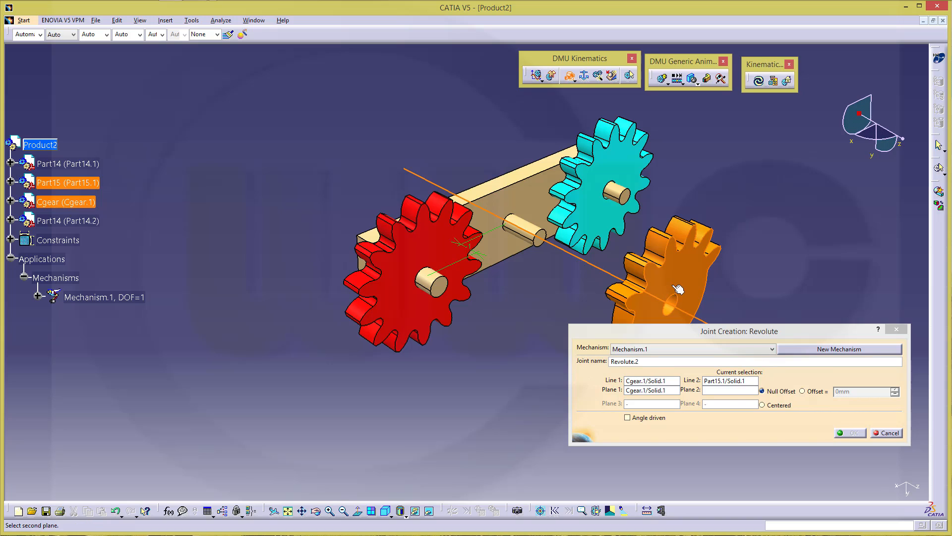
left_click(510, 188)
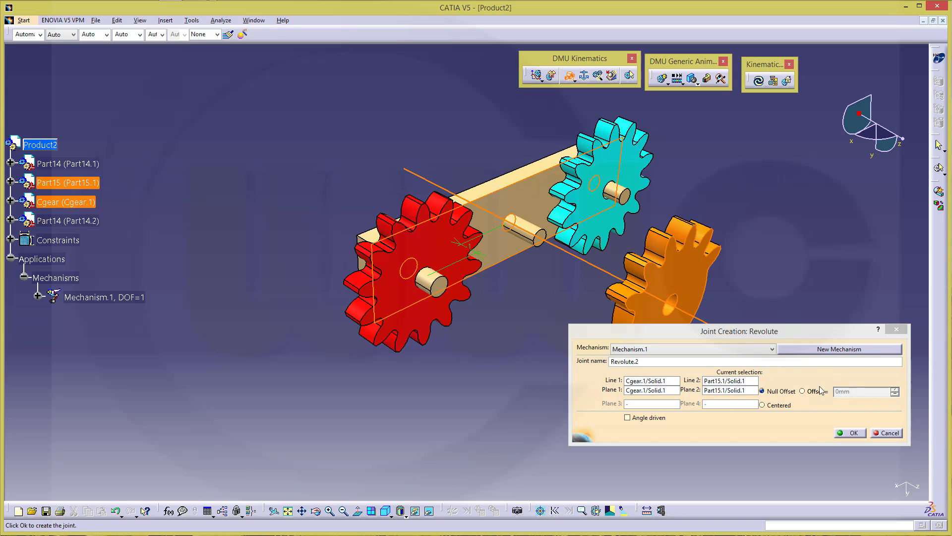
left_click(802, 392)
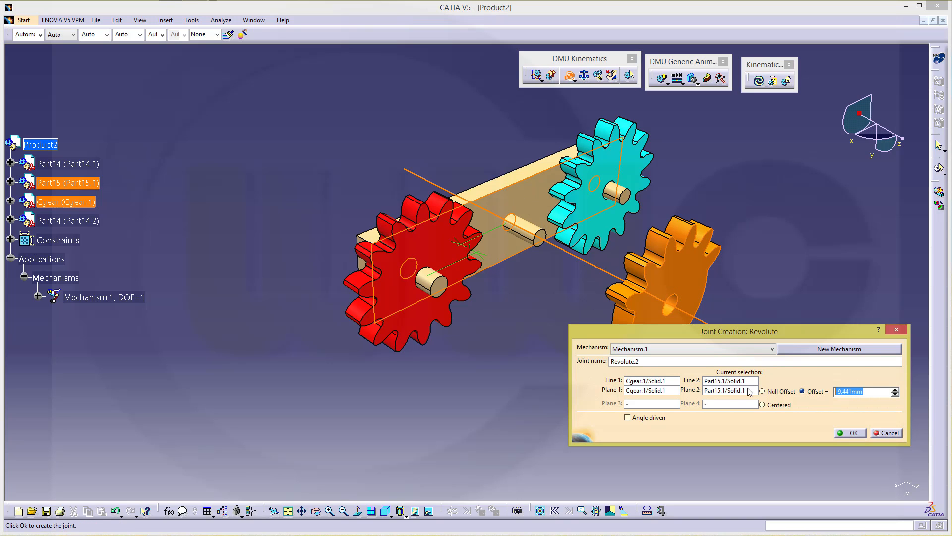
type("-1")
key("Return")
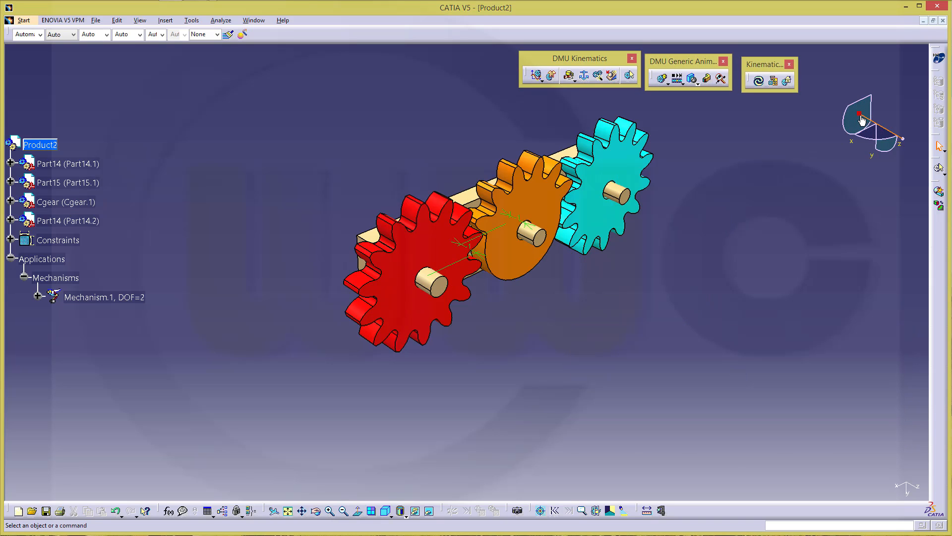
- Slide the cyan gear off its pin along the pin axis with the compass, and detach the compass
left_click_drag(859, 113, 623, 199)
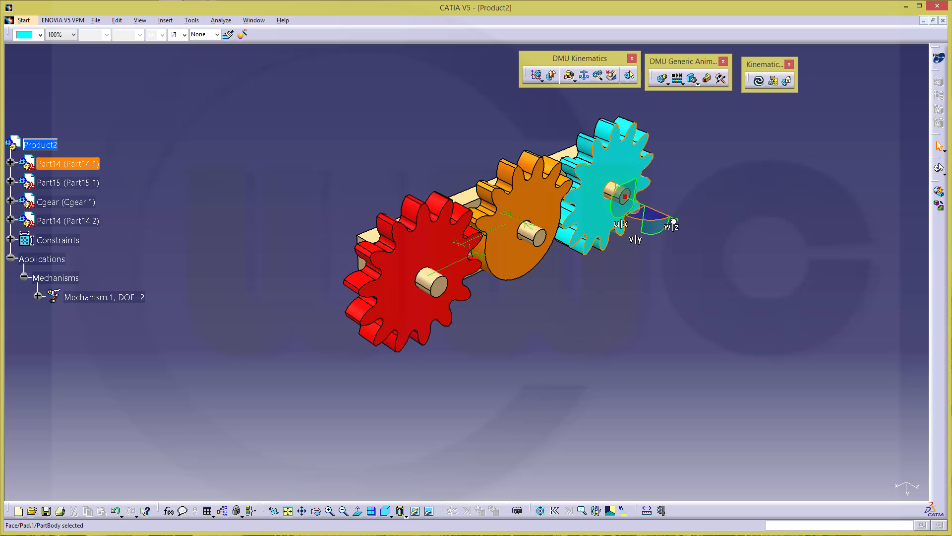
left_click_drag(673, 221, 766, 279)
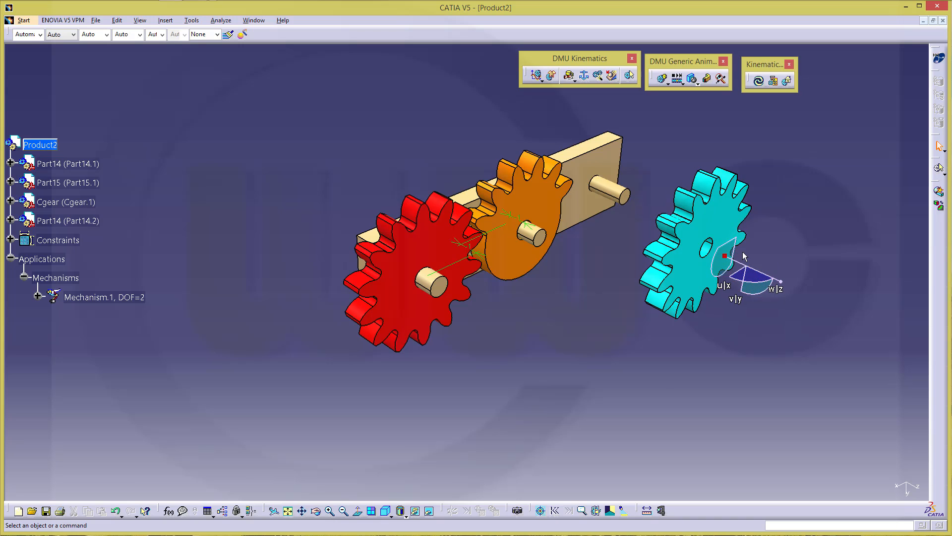
left_click_drag(724, 254, 908, 487)
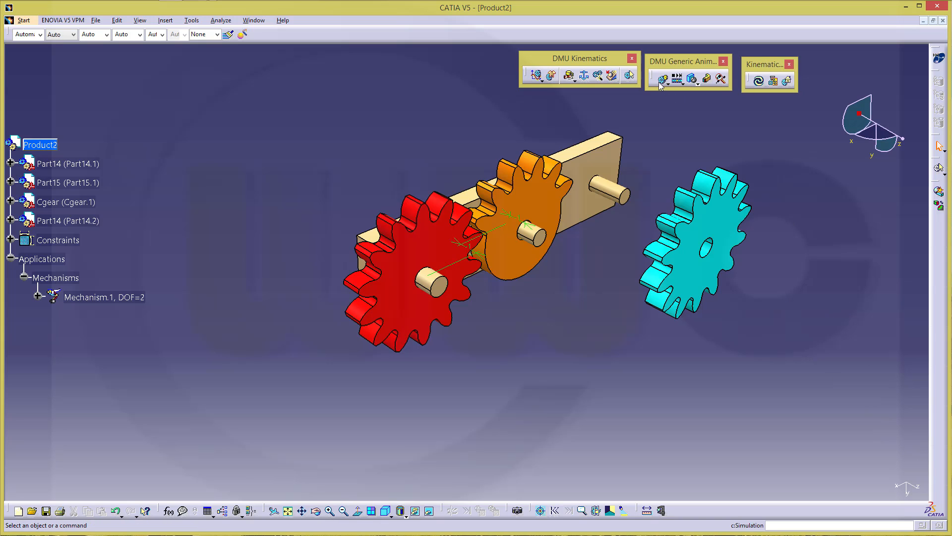
- Create a revolute joint between the cyan gear's hole and its pin, using the gear and plate front faces with a -1 mm offset
left_click(570, 74)
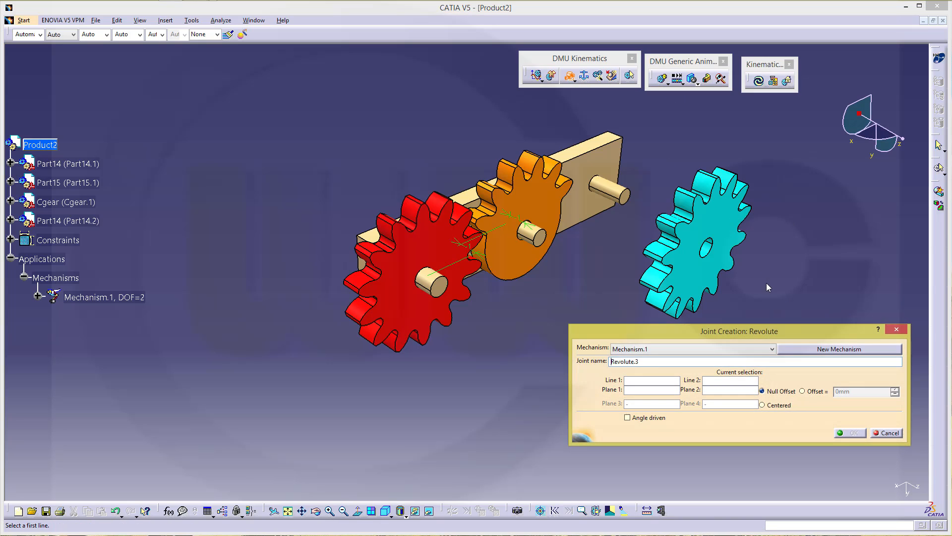
left_click(711, 253)
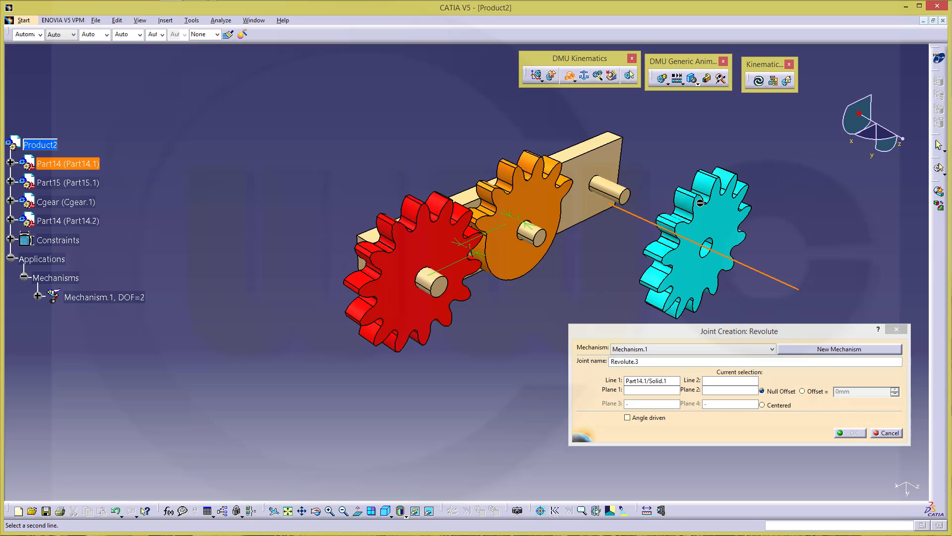
left_click(620, 192)
left_click(702, 278)
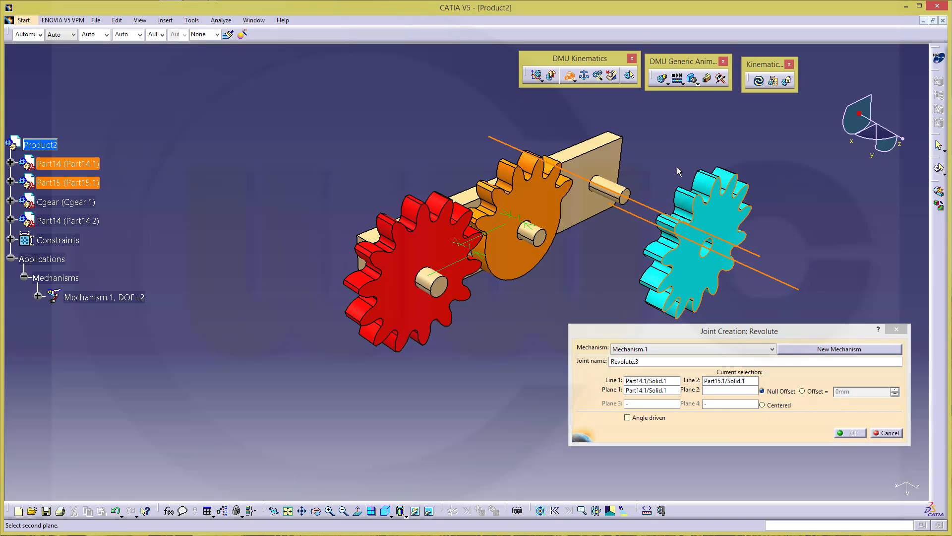
left_click(591, 203)
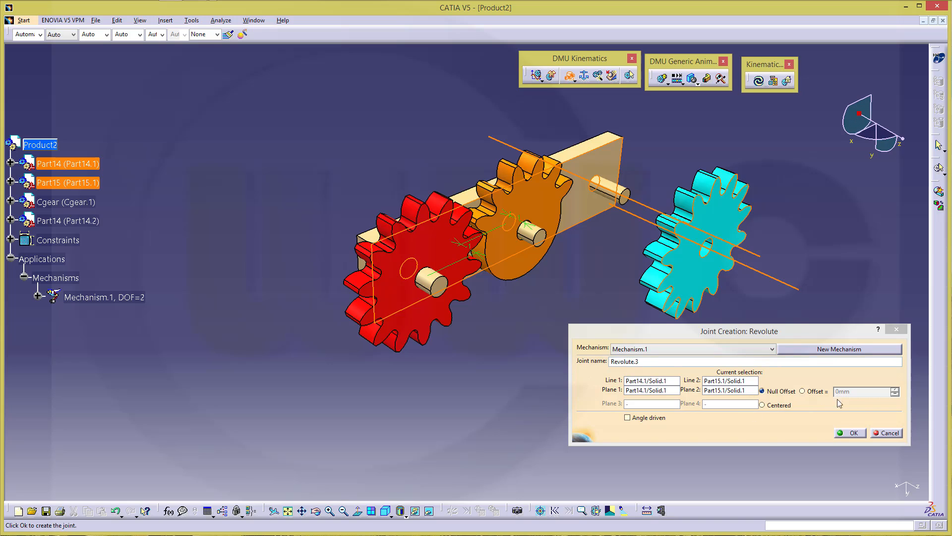
left_click(801, 391)
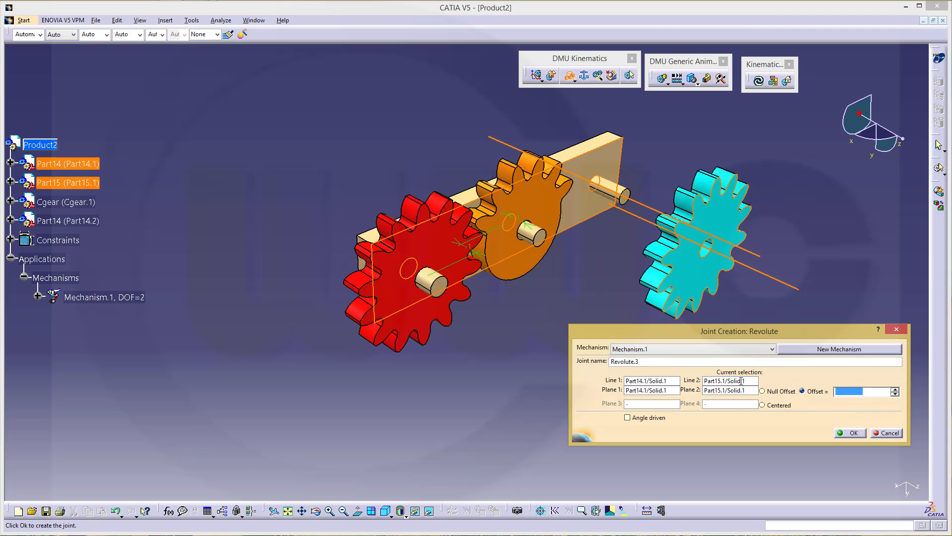
type("-1")
key("Return")
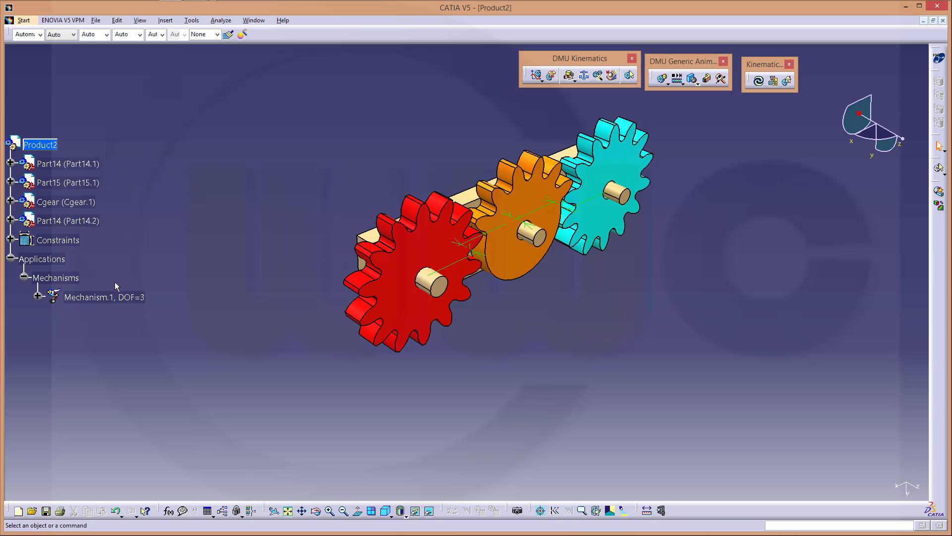
- Hide all the assembly constraints of the product
right_click(62, 241)
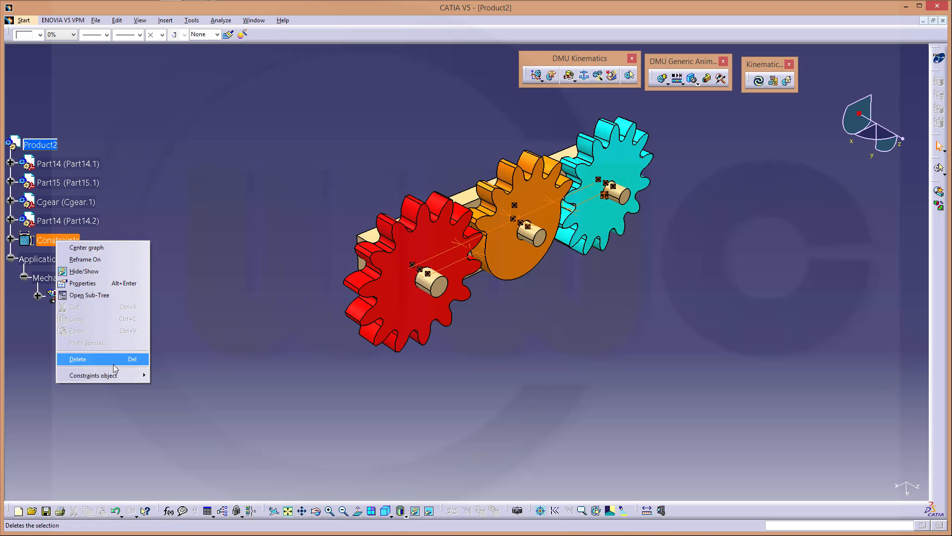
left_click(88, 272)
middle_click_drag(630, 372, 496, 364)
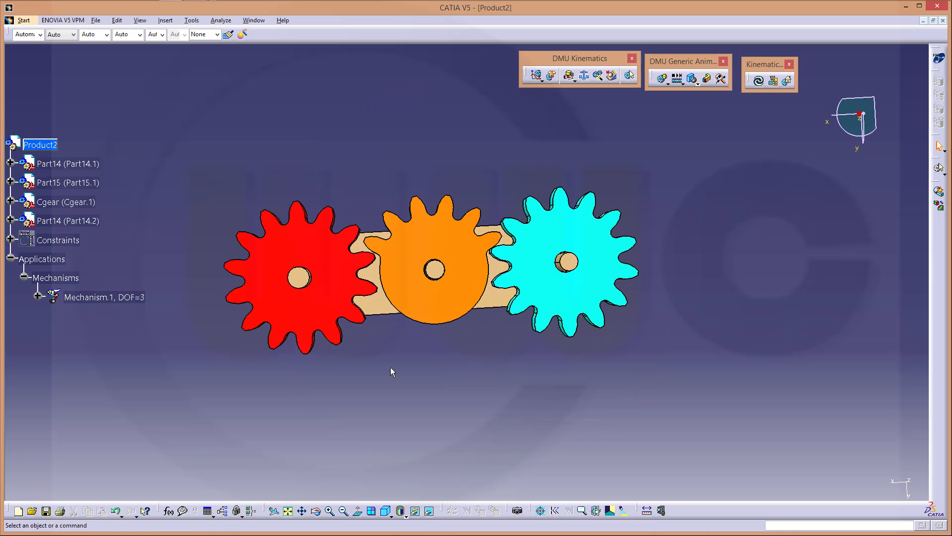
- Make the red gear's revolute joint (Revolute.1) angle driven
left_click(37, 296)
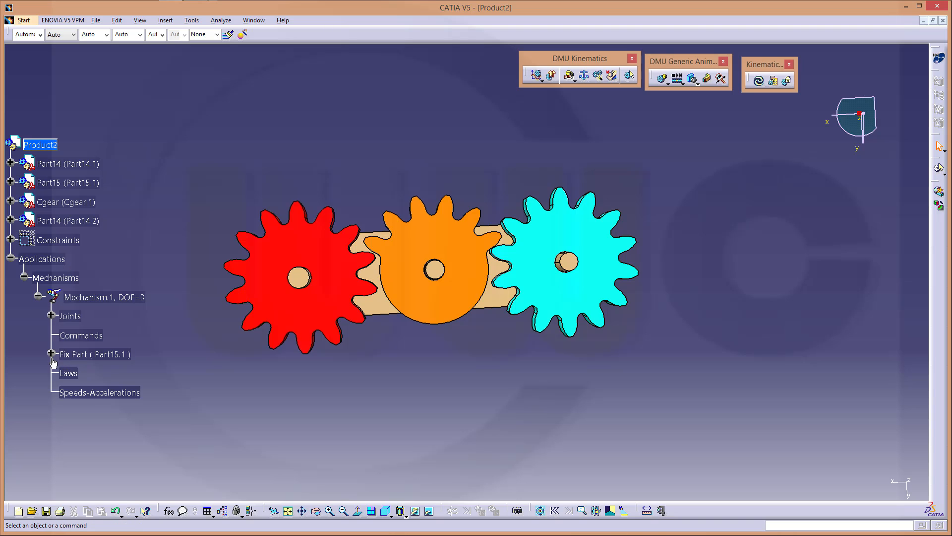
left_click(51, 315)
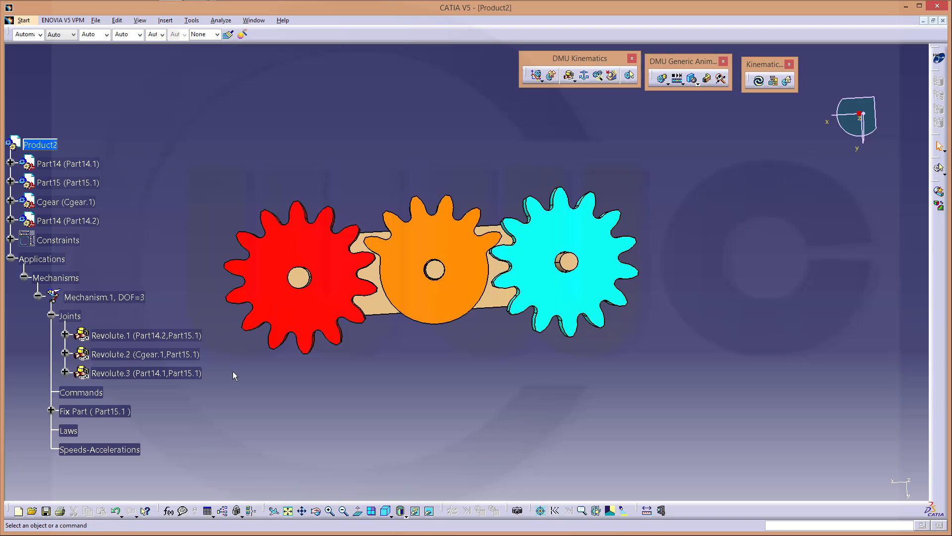
double_click(114, 336)
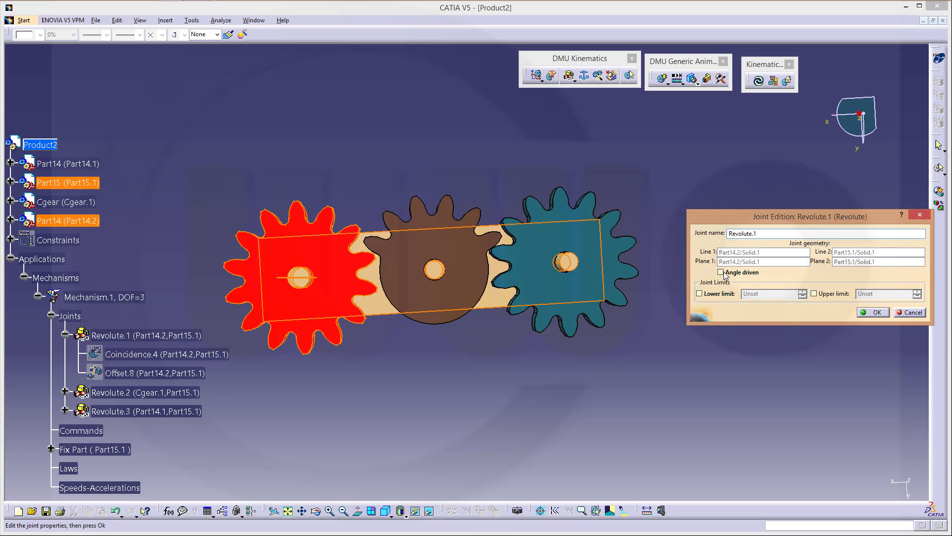
left_click(721, 272)
left_click(875, 311)
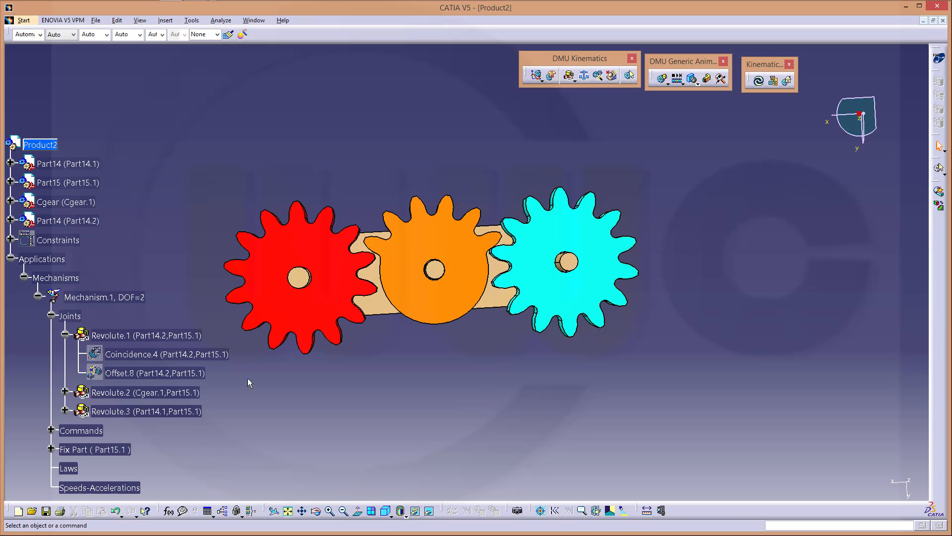
- Make the orange gear's revolute joint (Revolute.2) angle driven
left_click(142, 394)
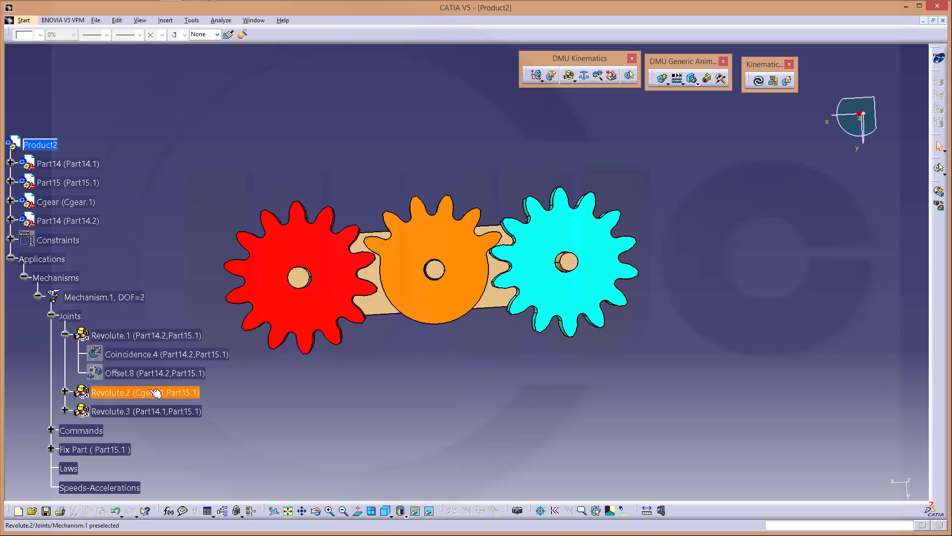
double_click(107, 394)
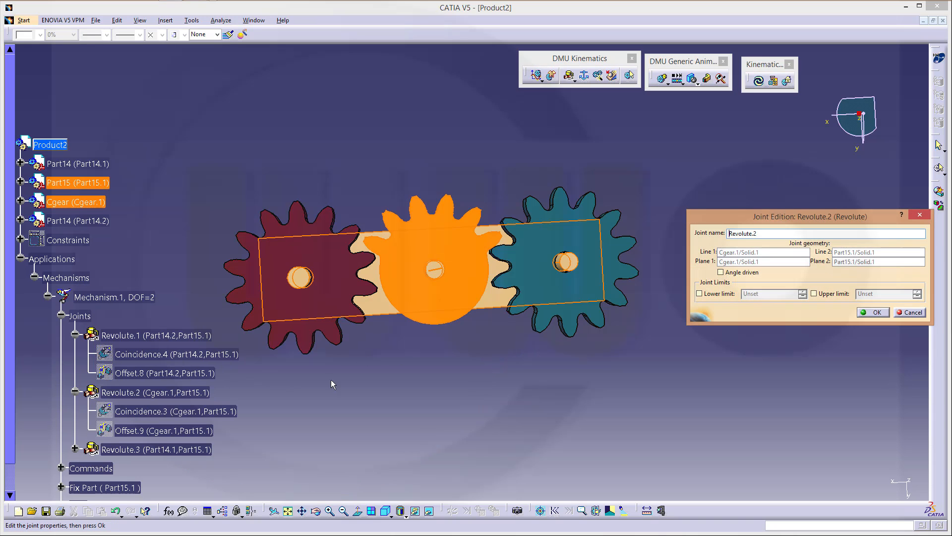
left_click(721, 272)
left_click(875, 312)
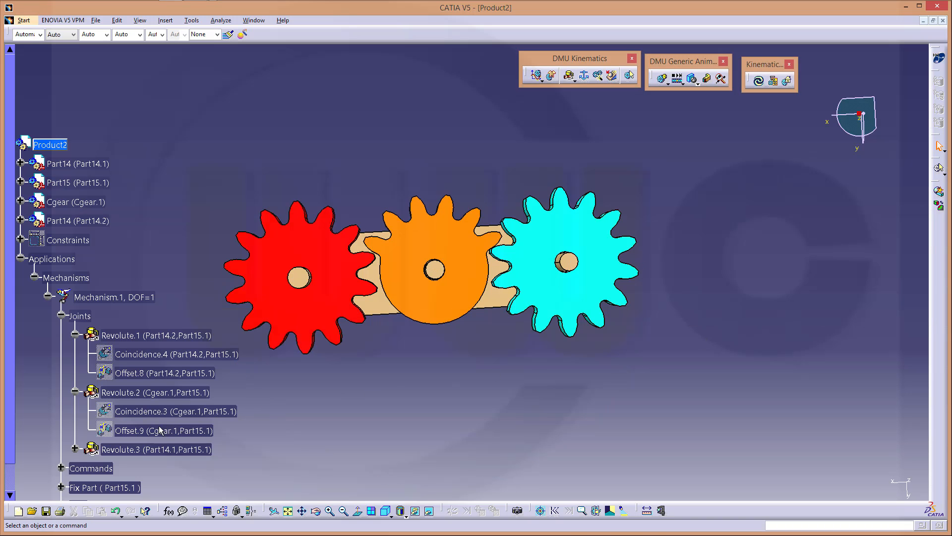
- Make the cyan gear's revolute joint (Revolute.3) angle driven
double_click(147, 450)
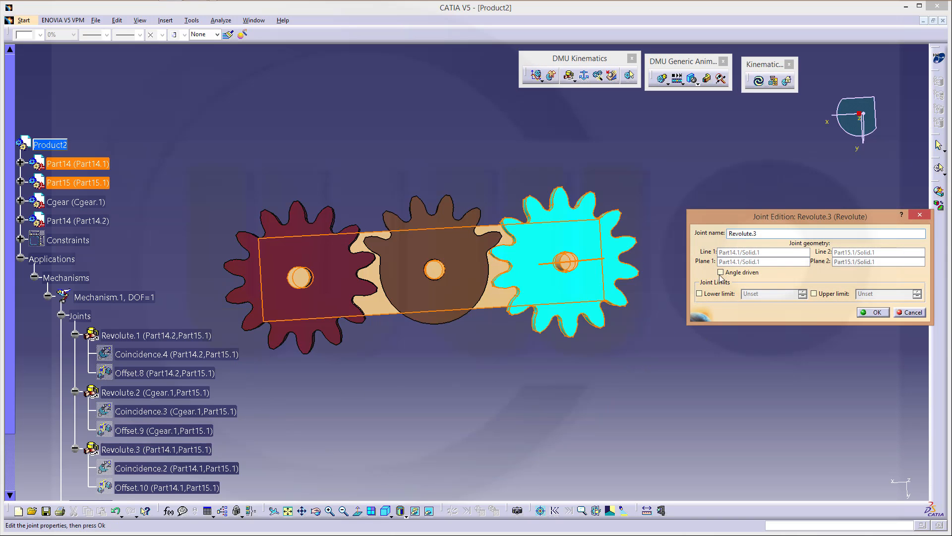
left_click(720, 273)
left_click(875, 312)
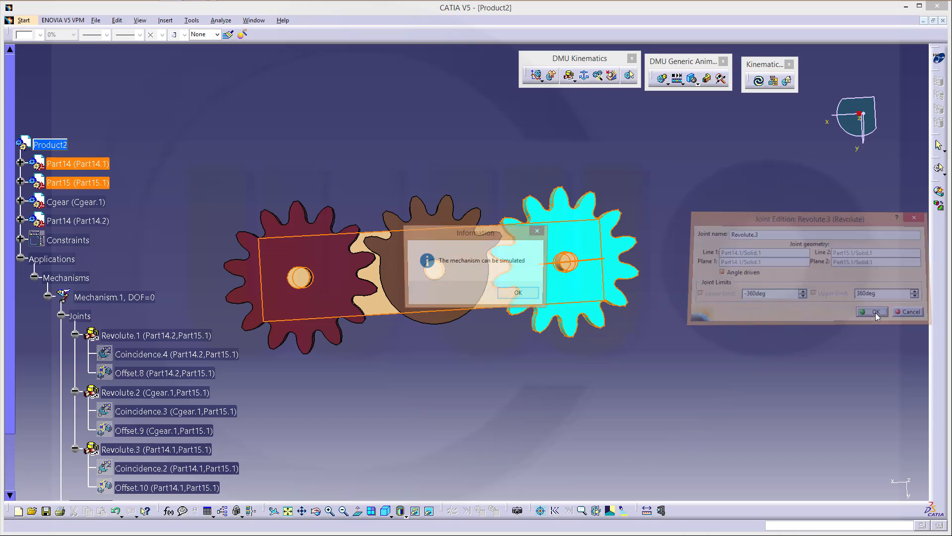
left_click(517, 294)
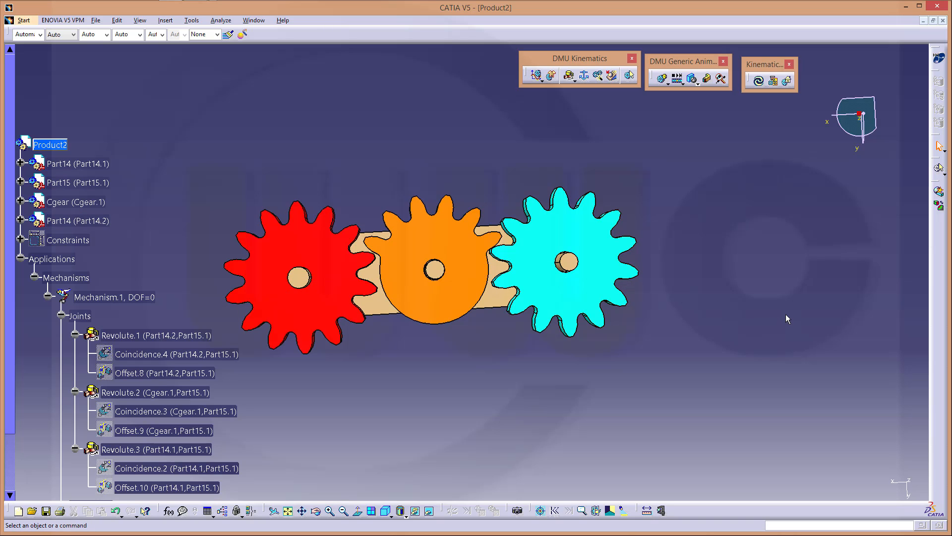
- Simulate Mechanism.1 with commands in immediate mode, moving the three gear angles between -360 and 360 degrees
left_click(543, 82)
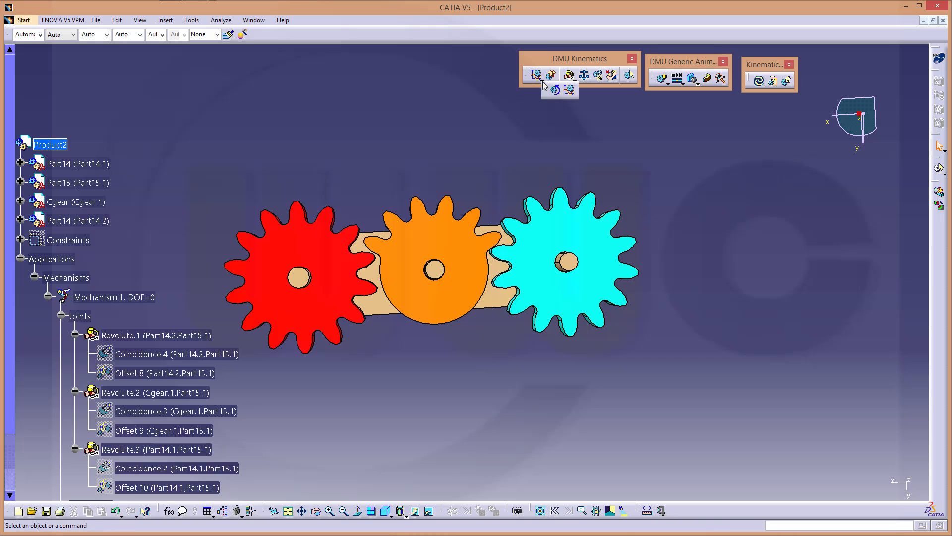
left_click(555, 90)
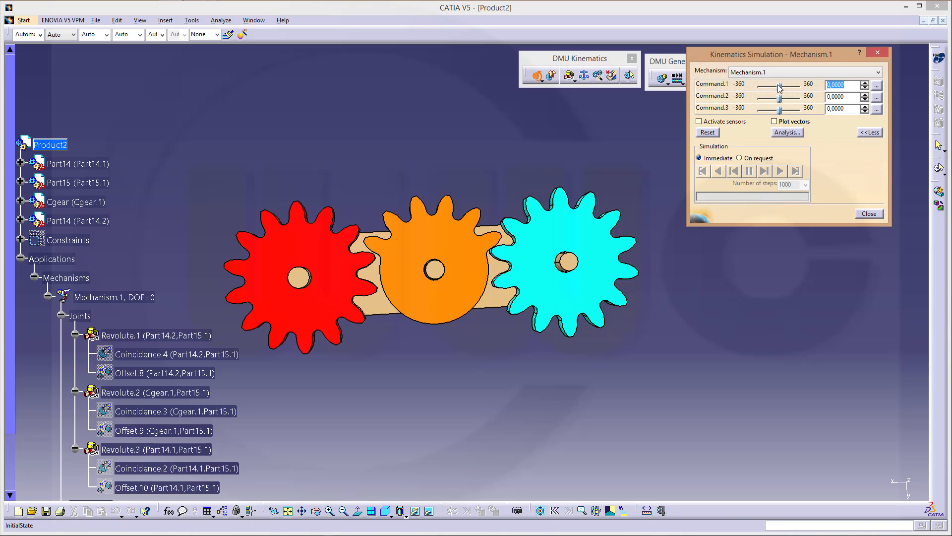
left_click_drag(780, 87, 727, 92)
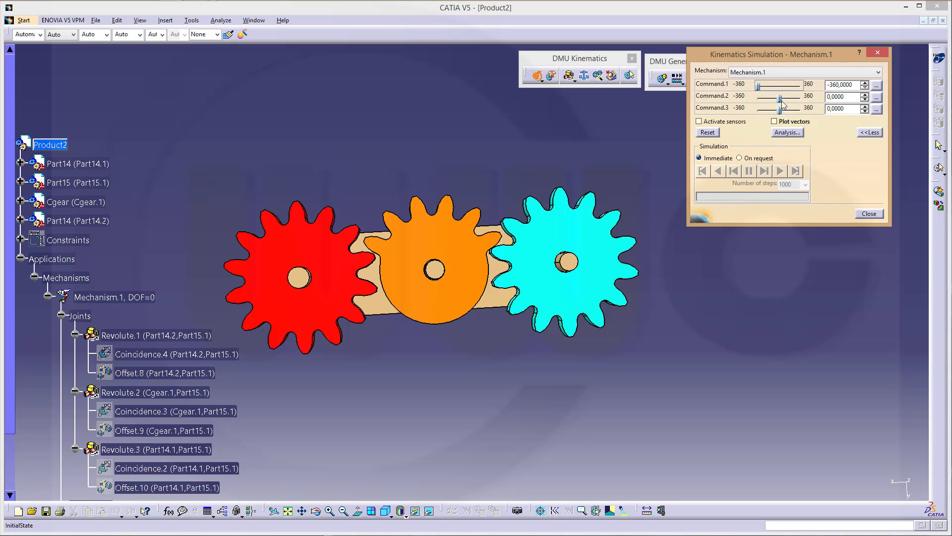
left_click_drag(780, 101, 807, 110)
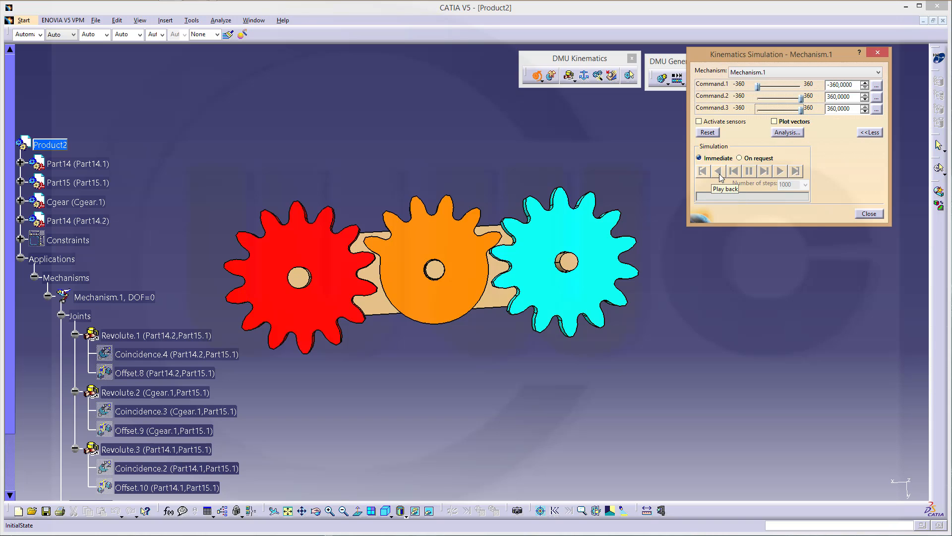
mouse_move(801, 109)
left_mouse_down()
mouse_move(733, 104)
mouse_move(818, 90)
mouse_move(801, 97)
mouse_move(802, 109)
left_mouse_up()
left_click(762, 88)
left_click(764, 100)
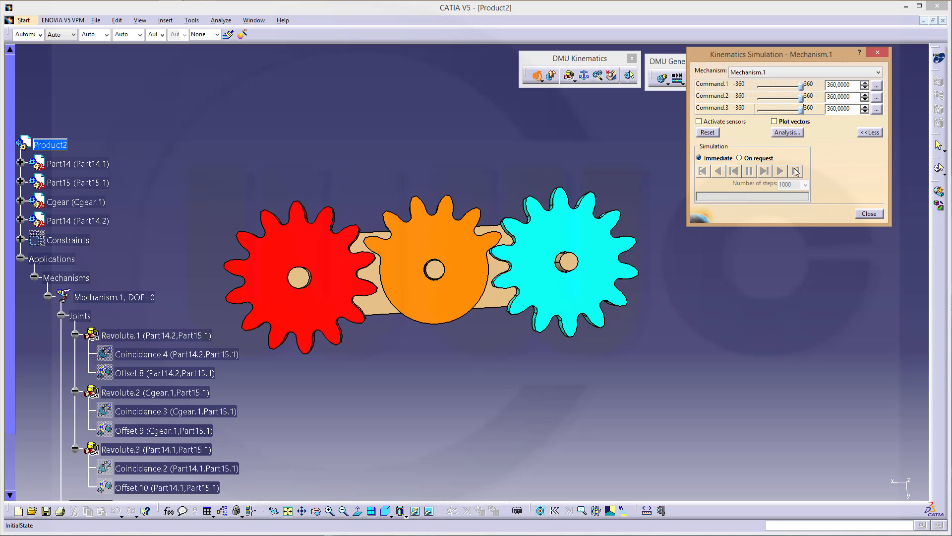
- Play the command simulation on request with changed gear angles, then reset the mechanism and close the simulation
left_click(739, 158)
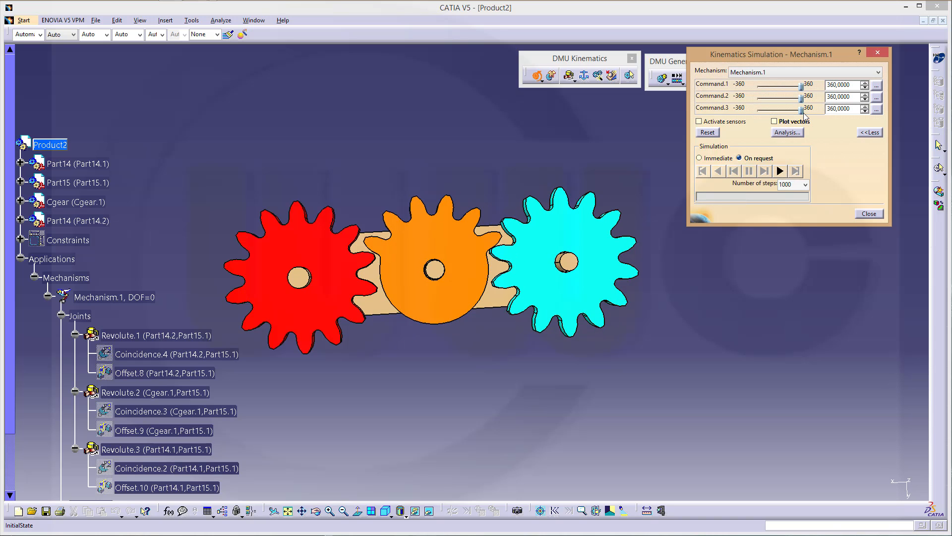
left_click_drag(802, 109, 753, 86)
left_click(780, 172)
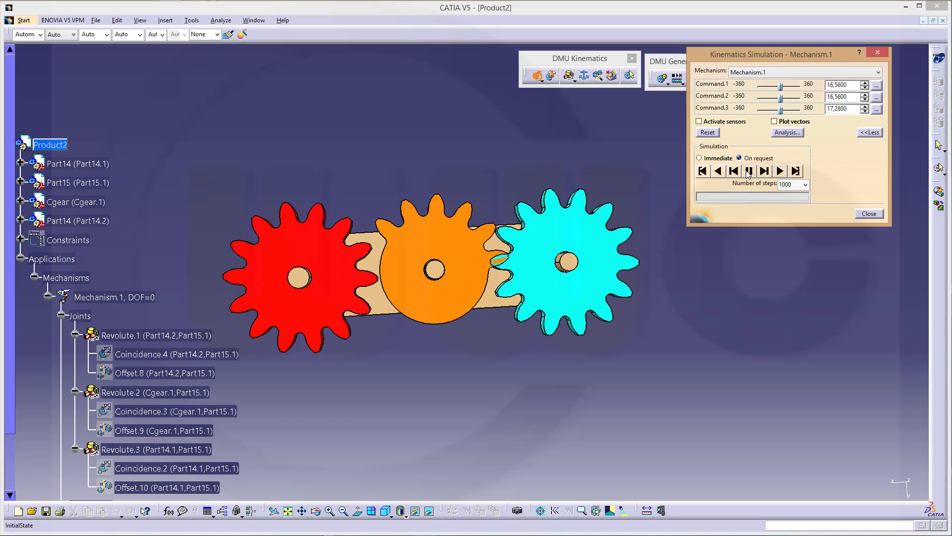
left_click(717, 134)
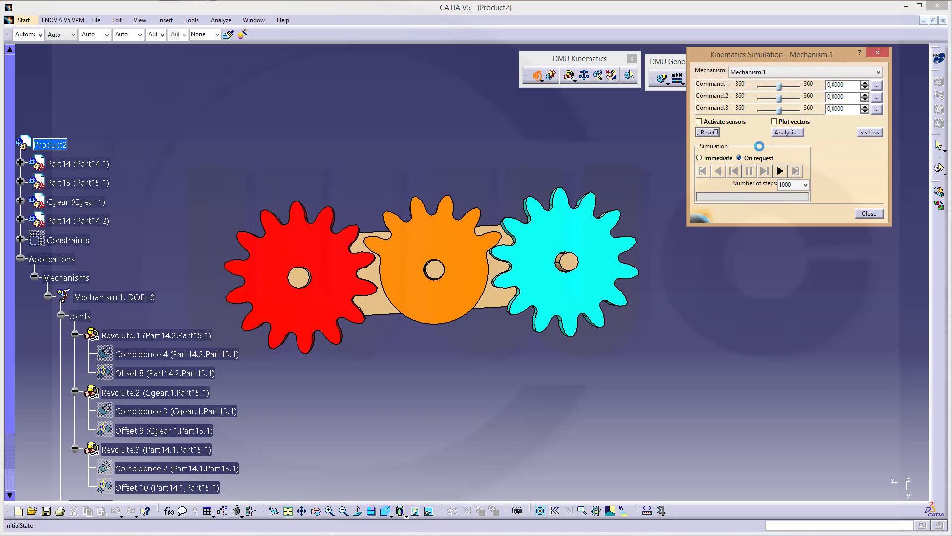
left_click(869, 213)
- Switch to the Knowledge Advisor workbench
middle_click_drag(523, 159, 644, 199)
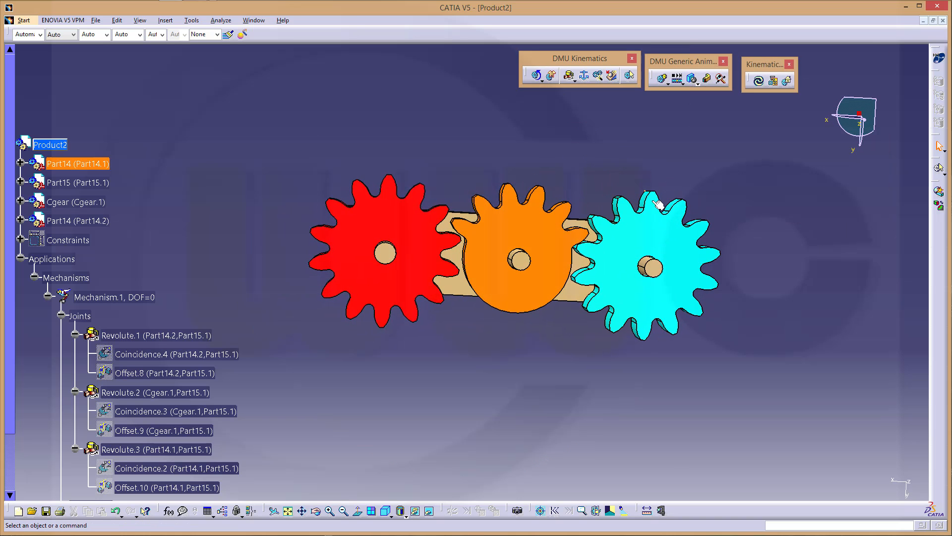
middle_click_drag(520, 199, 486, 171)
scroll(348, 377, "down", 2)
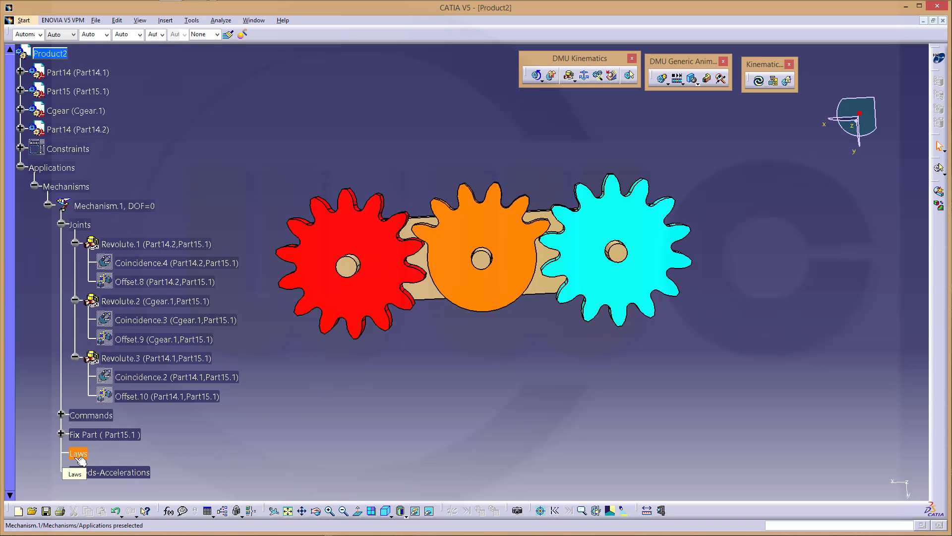
middle_click_drag(492, 144, 517, 134)
scroll(510, 141, "up", 1)
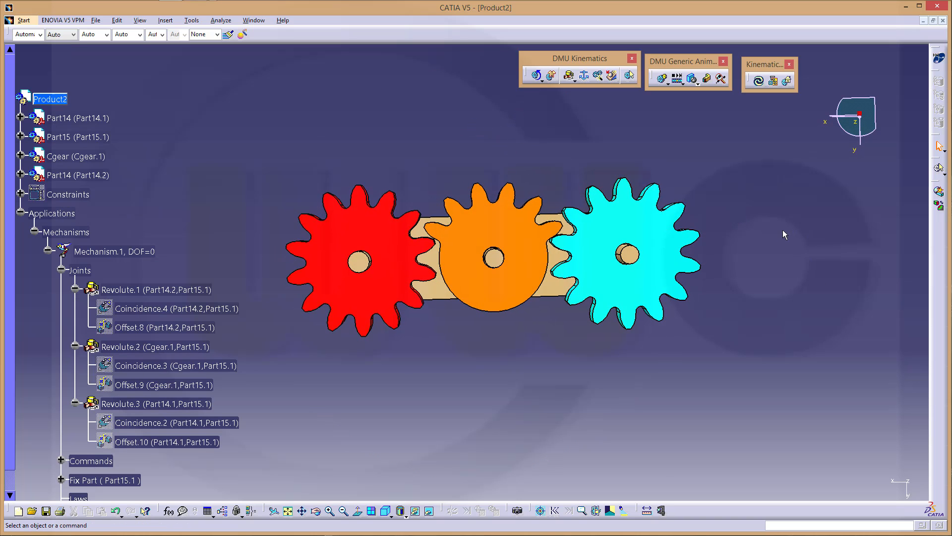
left_click(940, 60)
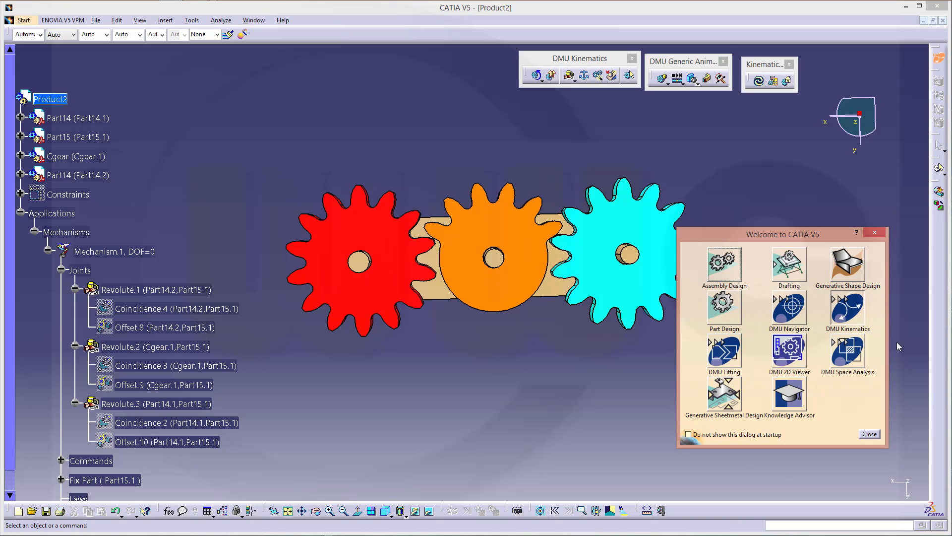
left_click(784, 396)
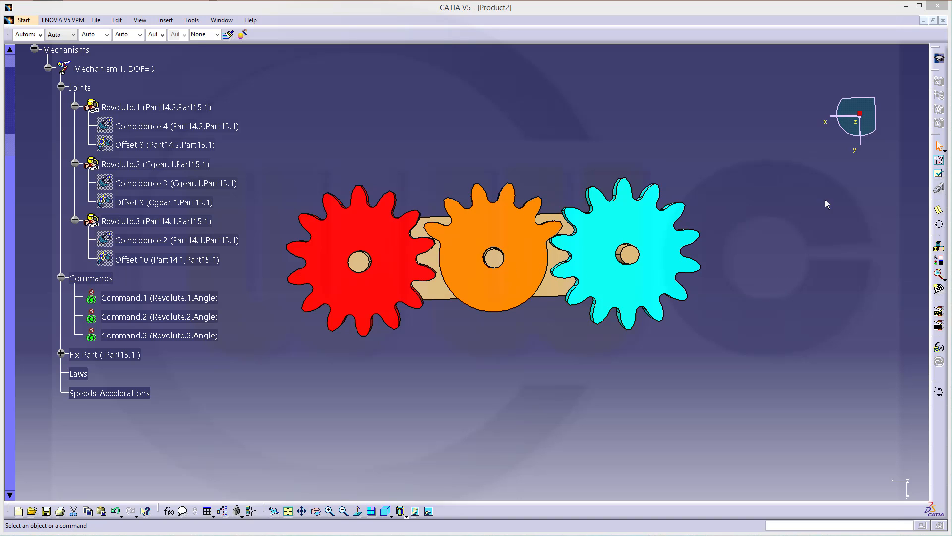
- Create a new rule named orange_gear under the product's relations
left_click(939, 160)
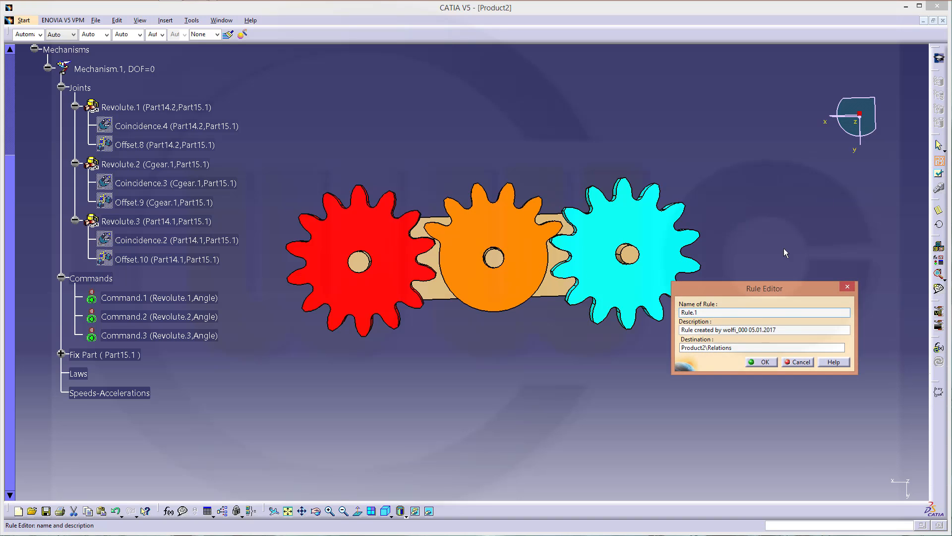
double_click(705, 312)
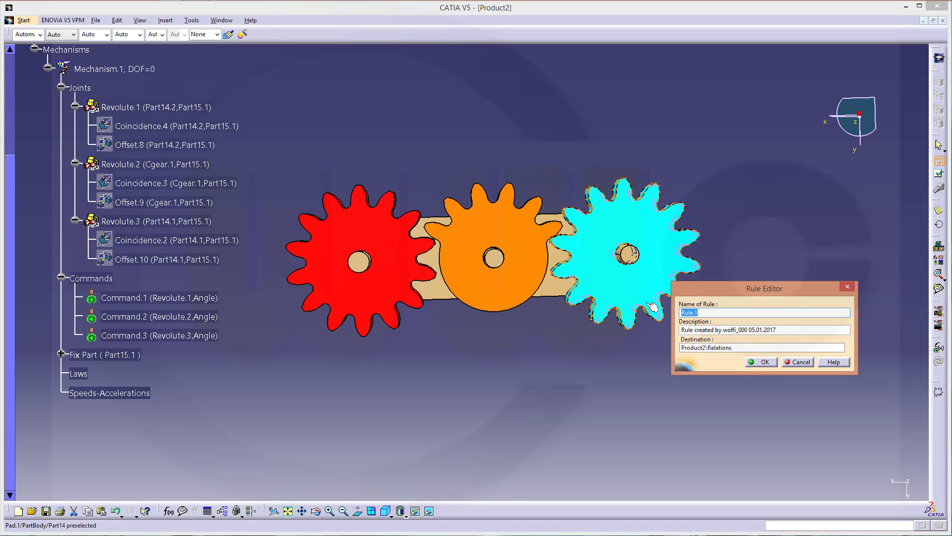
type("orange_gear")
left_click(769, 364)
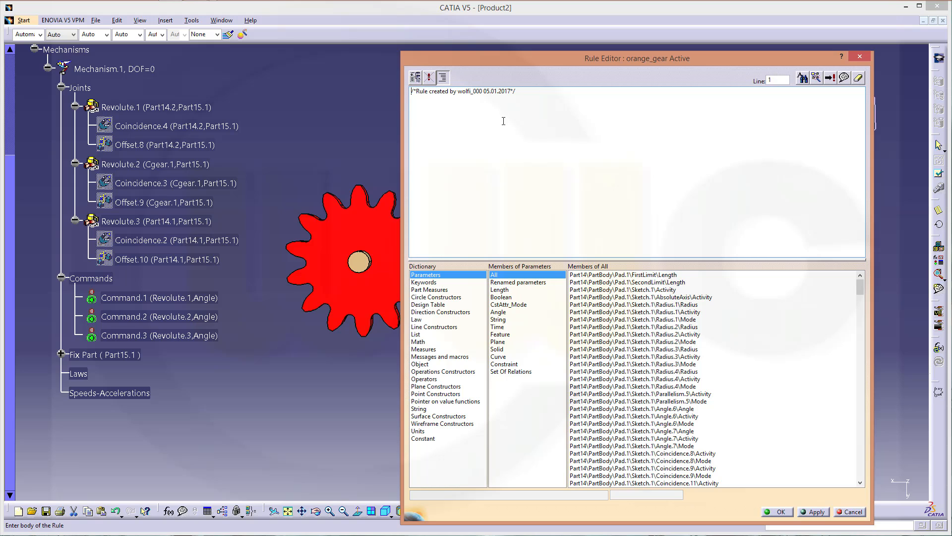
- Write the rule body Mechanism.1\Commands\Command.2\Angle = Mechanism.1\KINTime /1s*2deg
left_click(535, 92)
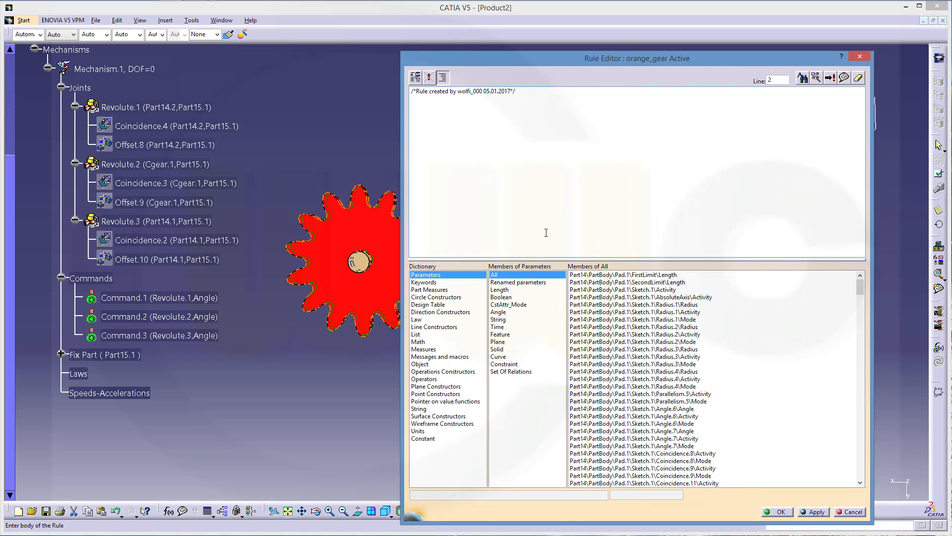
left_click(500, 311)
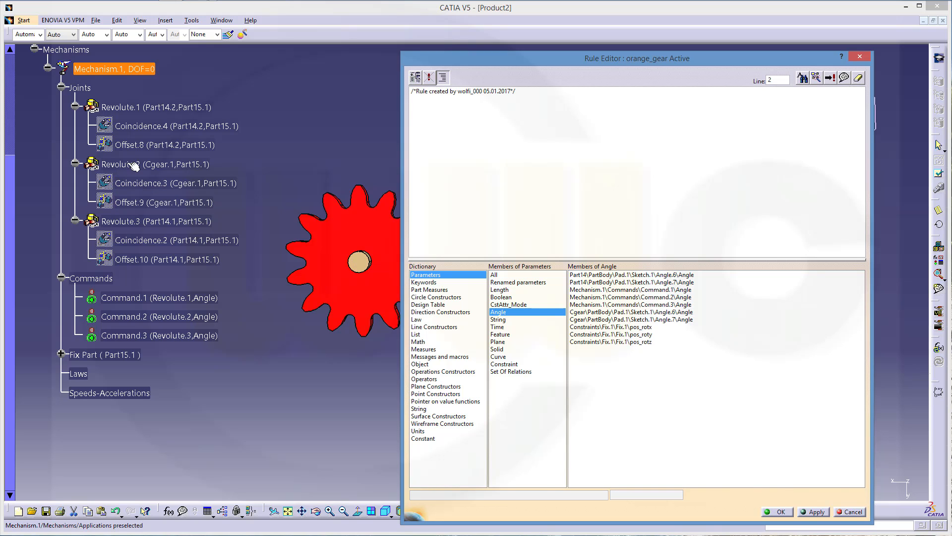
double_click(670, 297)
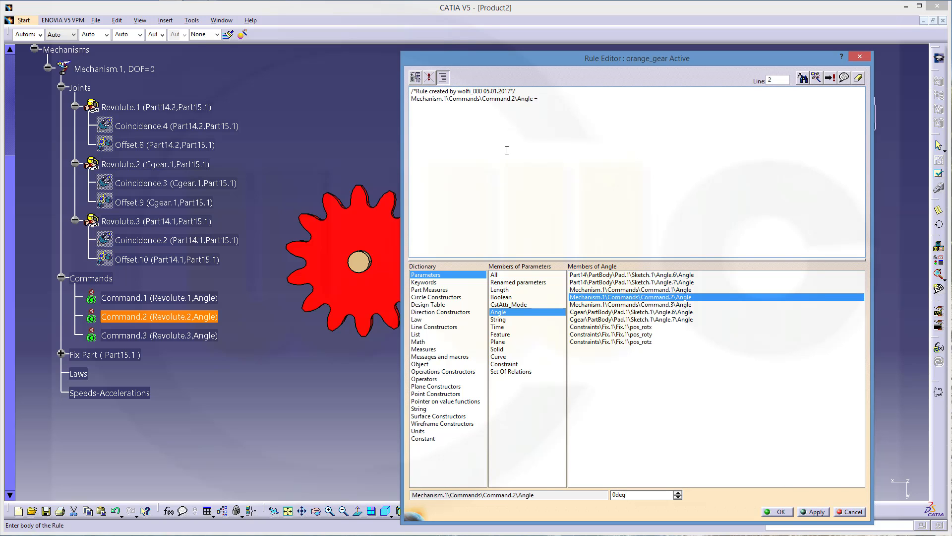
left_click(499, 328)
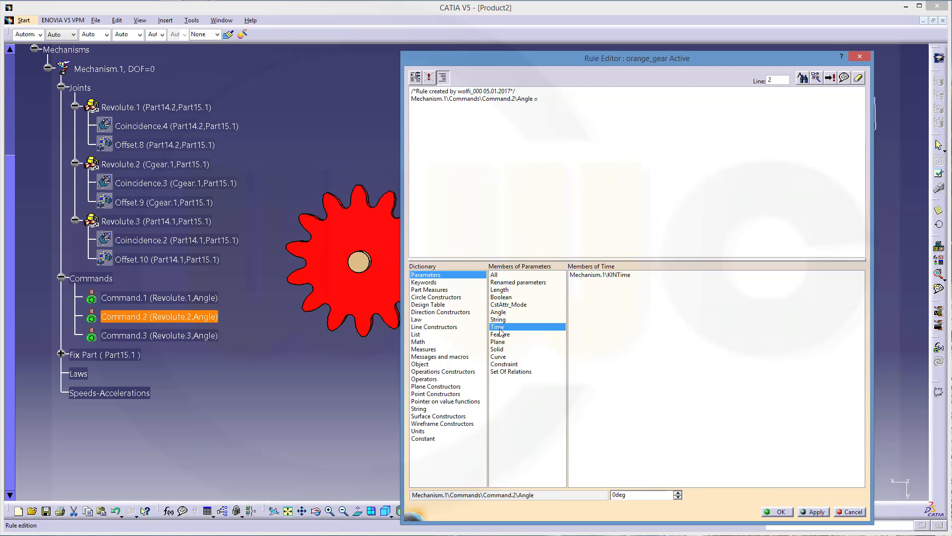
double_click(605, 275)
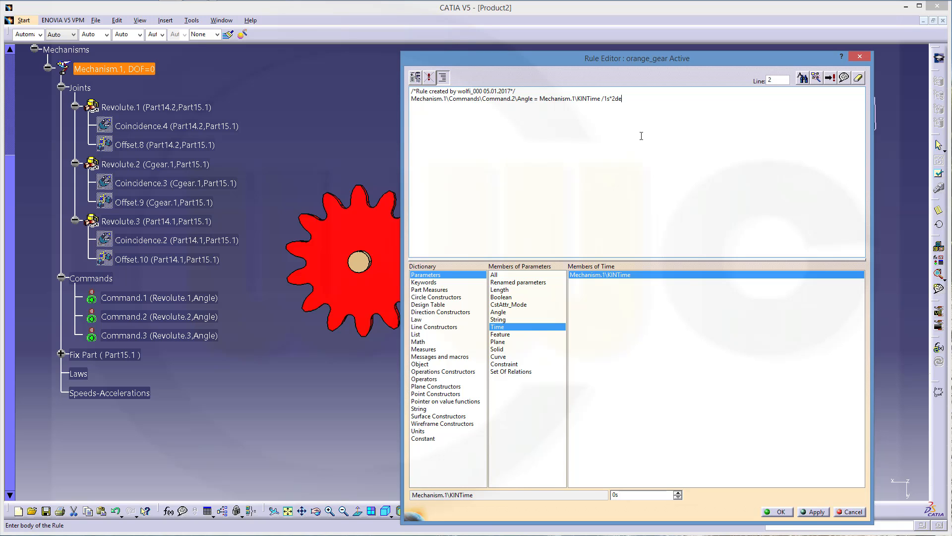
type("g")
- Copy the whole angle formula line from the orange_gear rule for reuse, and confirm the rule
left_click_drag(626, 98, 412, 99)
key("ctrl+c")
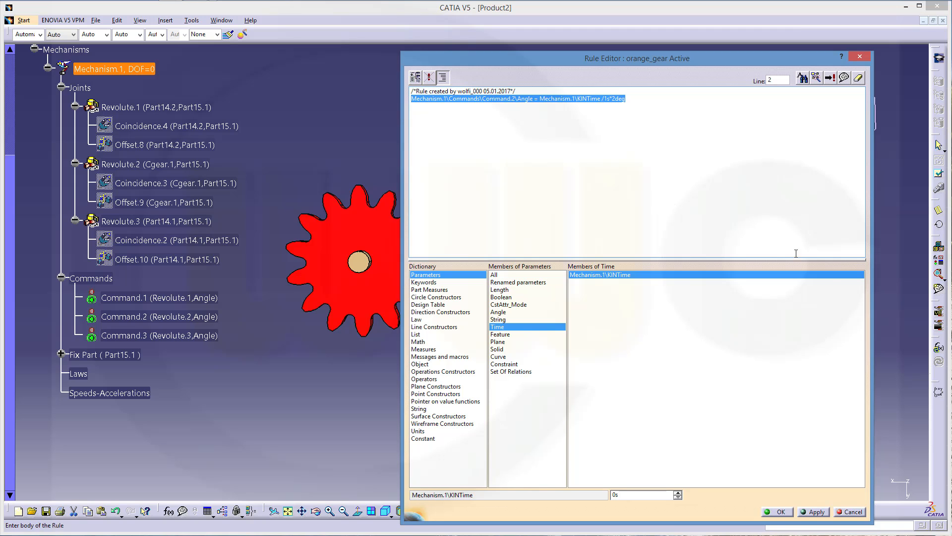
left_click(778, 512)
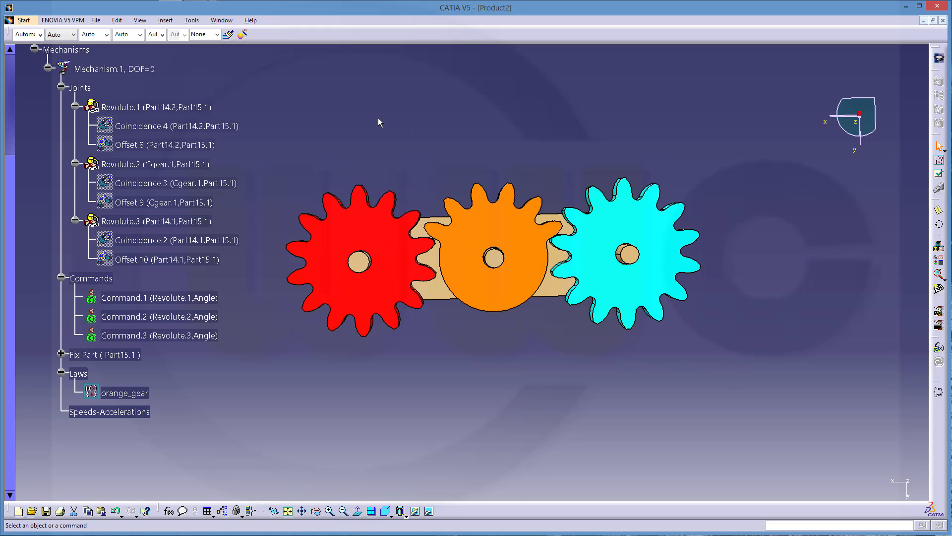
- Create a new rule named red_gear under the product's relations
left_click(940, 162)
left_click_drag(723, 312, 675, 313)
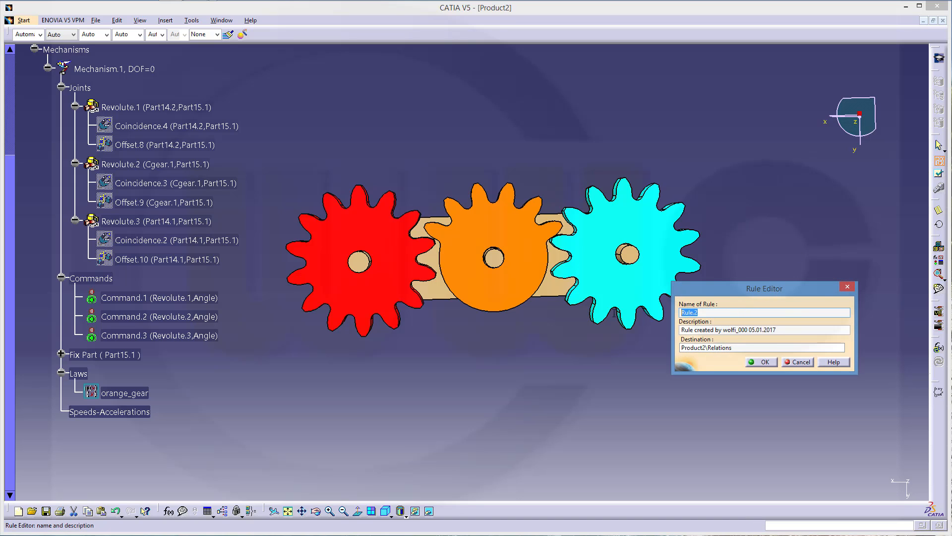
type("re")
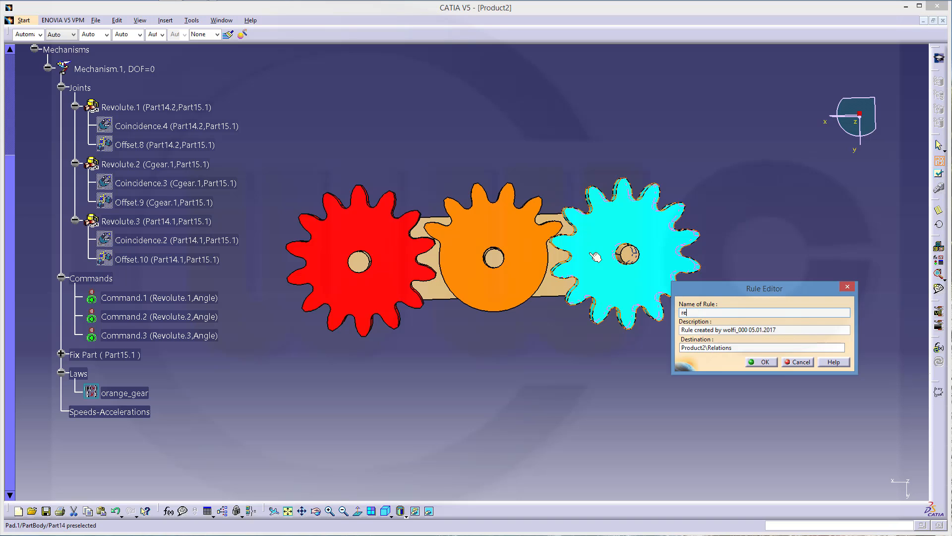
type("d_gear")
left_click(761, 363)
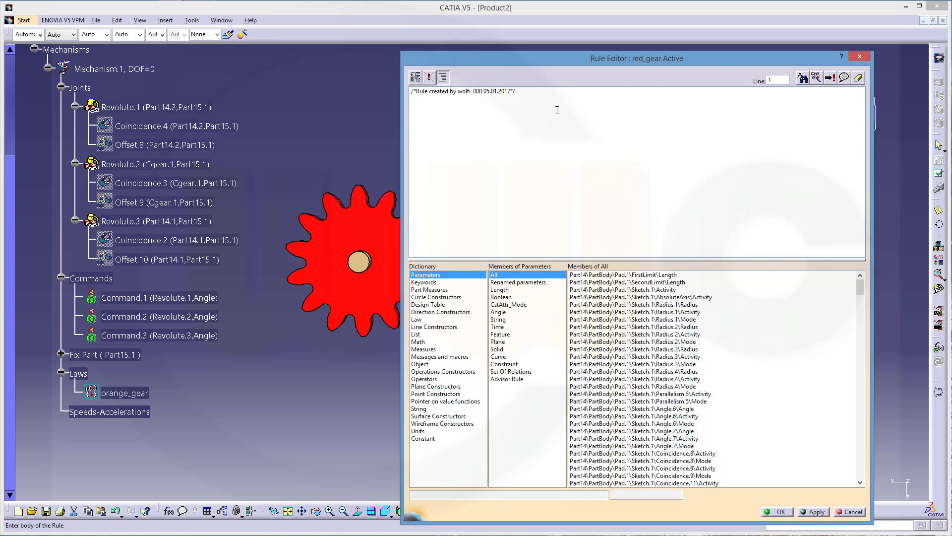
- Paste the copied angle formula into the red_gear rule, change its target to Command.1, and confirm the rule
key("Return")
key("ctrl+v")
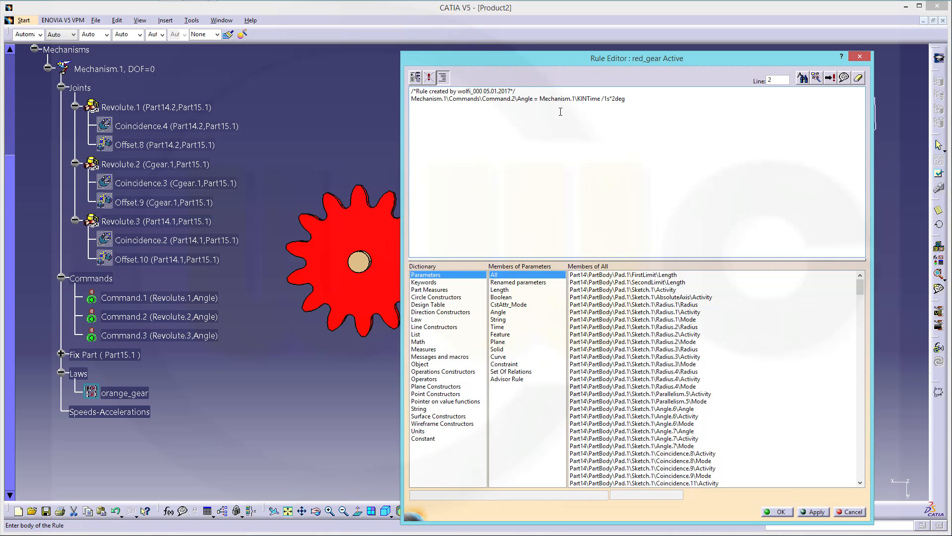
left_click(516, 99)
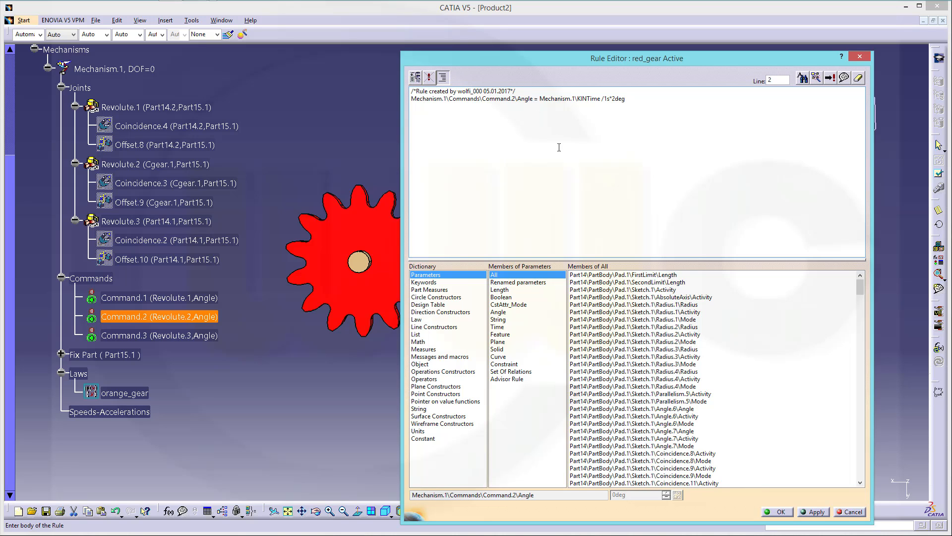
key("BackSpace")
type("1")
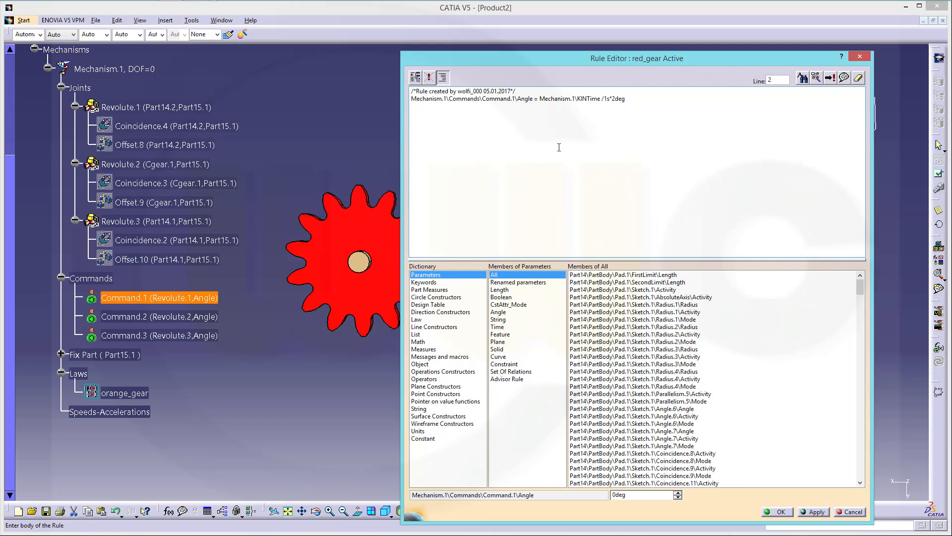
left_click(780, 511)
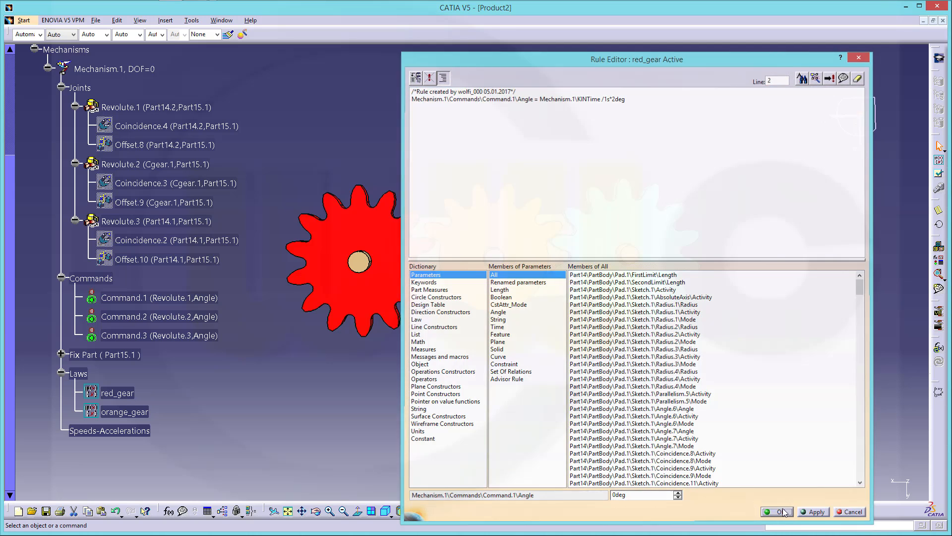
- Create a new rule named cyan_gear under the product's relations
left_click(939, 160)
left_click_drag(718, 313, 569, 310)
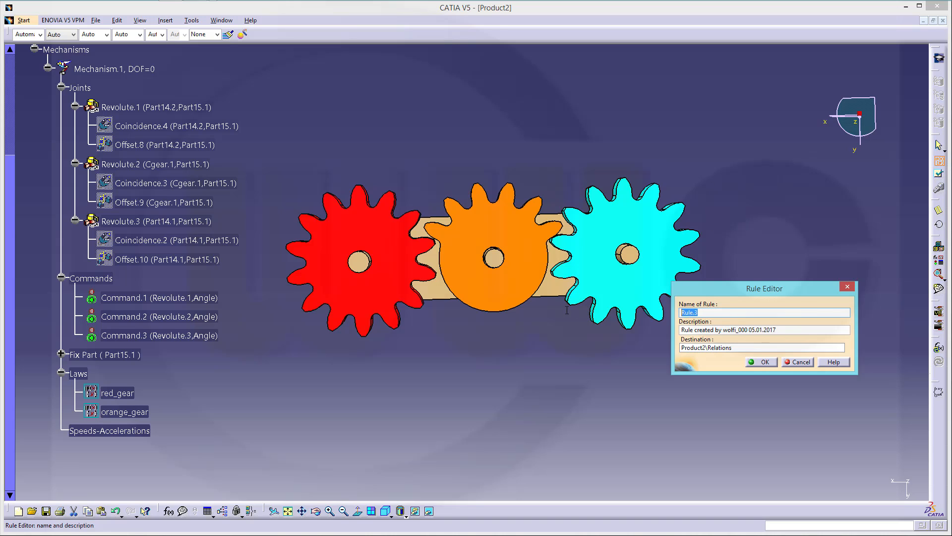
type("cyan")
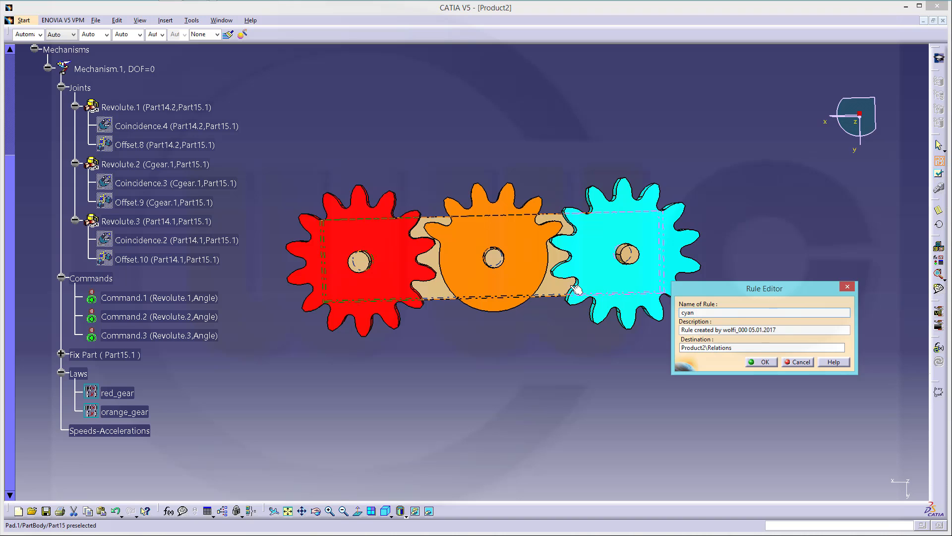
type("_gear")
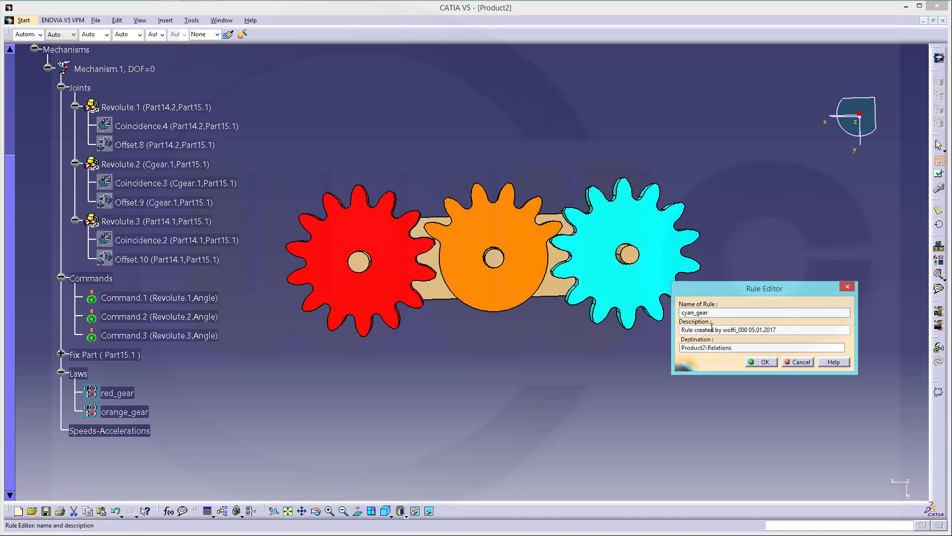
left_click(764, 362)
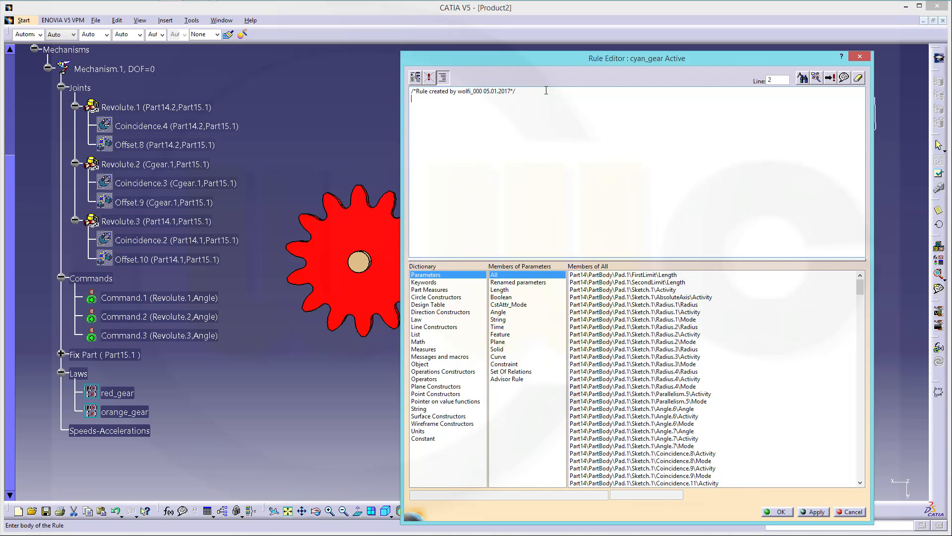
- Paste the copied angle formula into the cyan_gear rule, change its target to Command.3, and confirm the rule
key("ctrl+v")
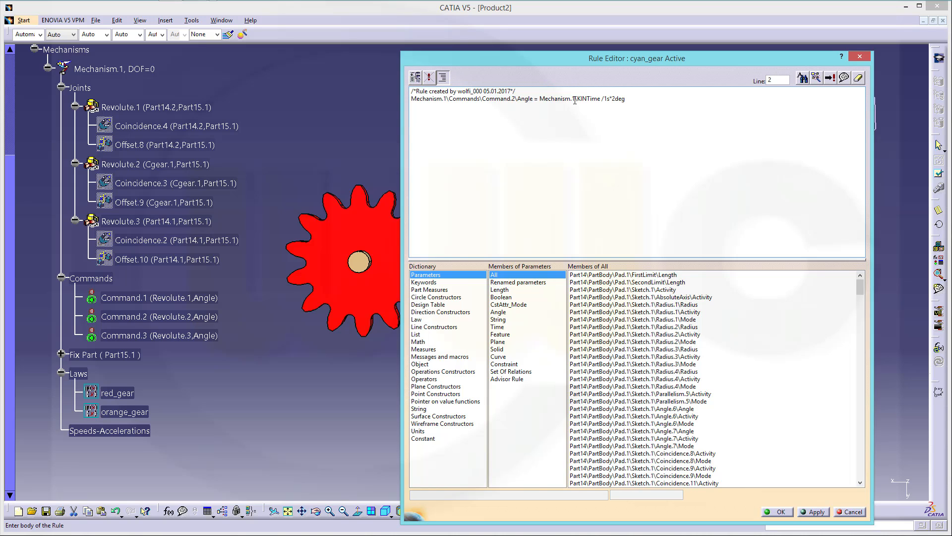
left_click(515, 98)
key("BackSpace")
type("3")
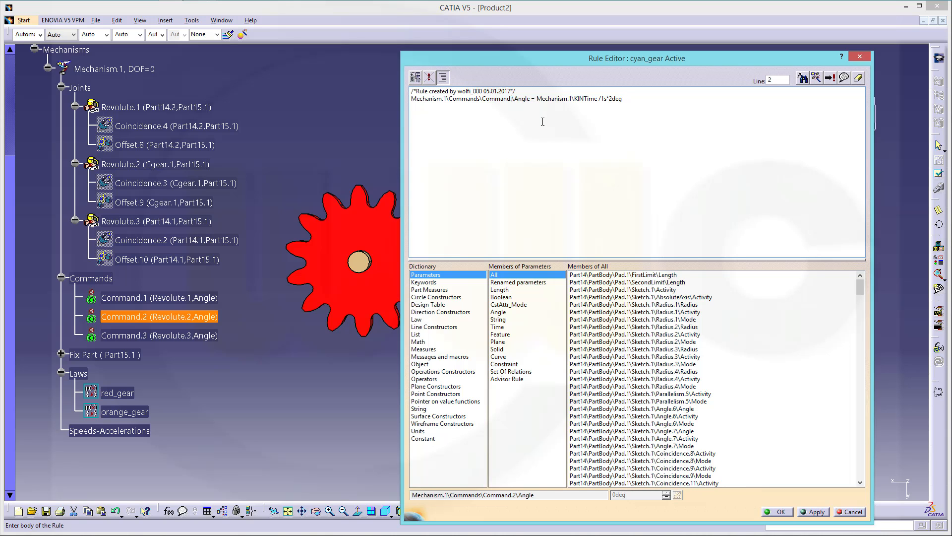
left_click(776, 511)
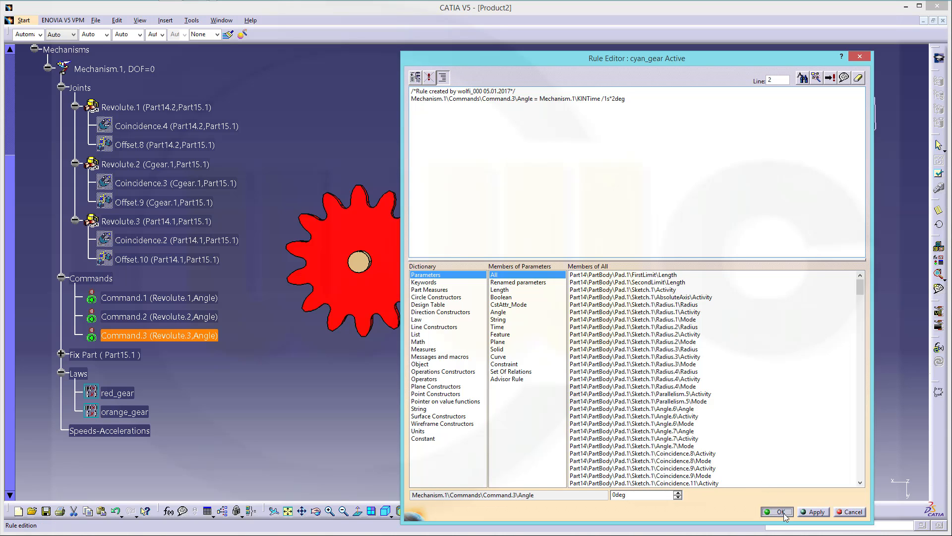
- Switch to the DMU Kinematics workbench and start a simulation with laws for Mechanism.1
left_click(939, 59)
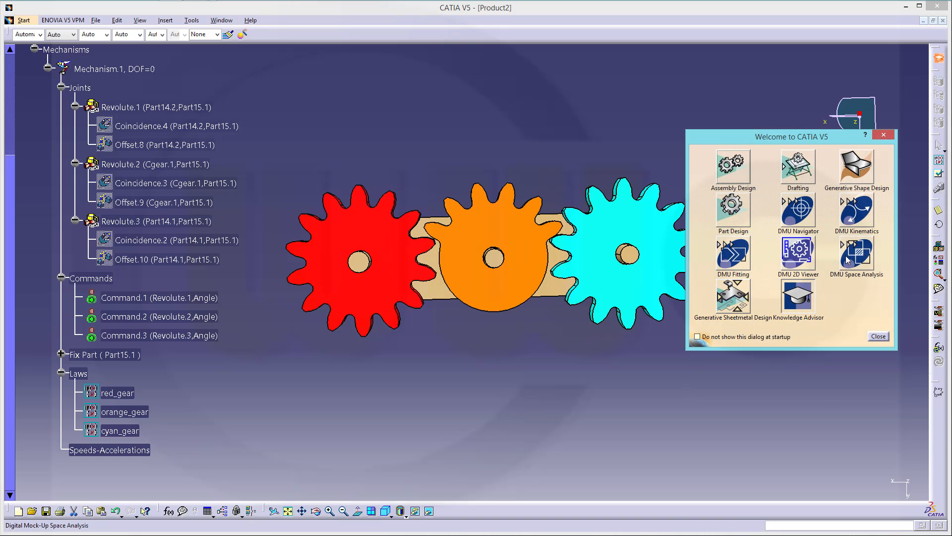
left_click(856, 210)
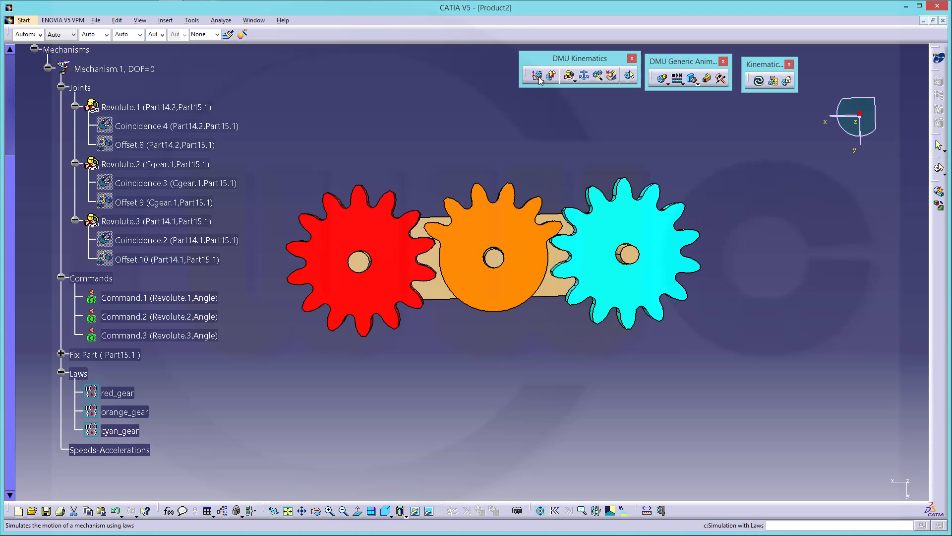
left_click(538, 77)
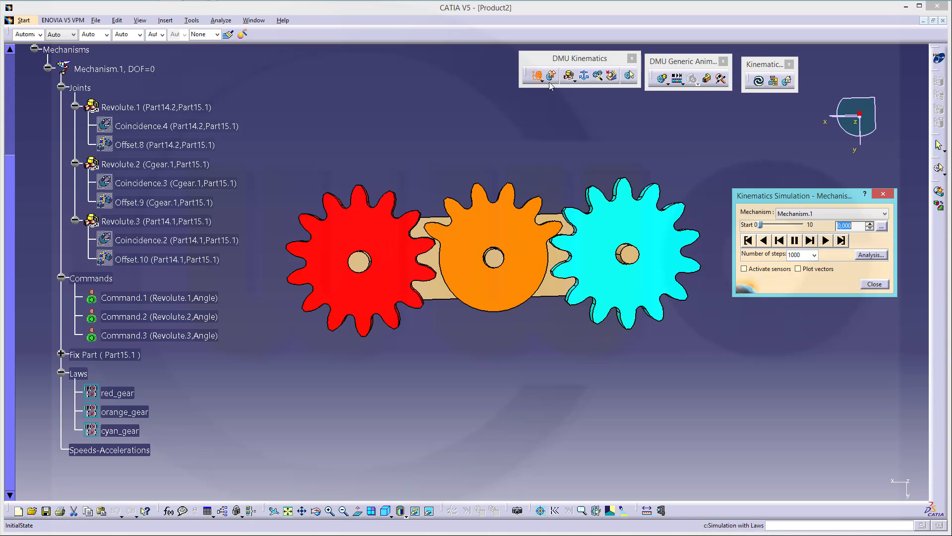
- Set the simulation's maximum time bound to 120 s
left_click(882, 226)
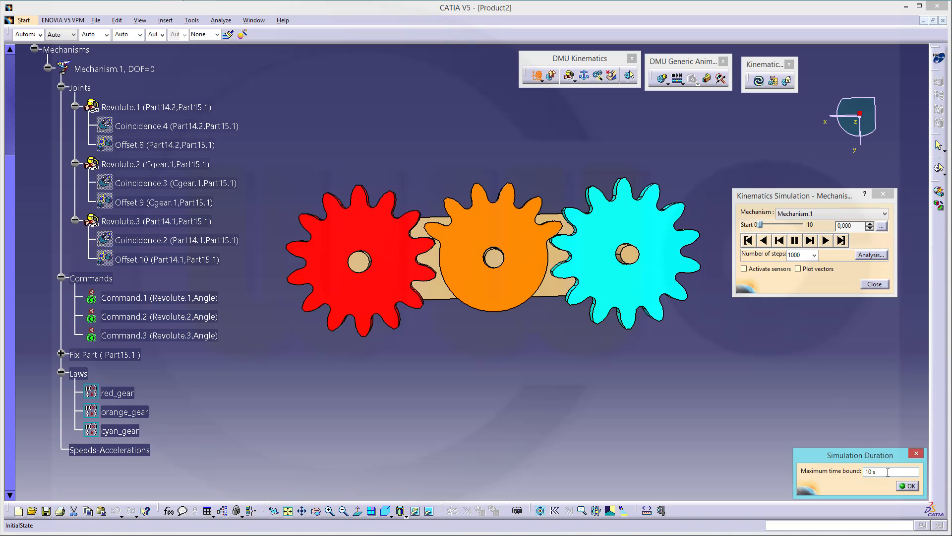
left_click_drag(887, 472, 726, 445)
type("120")
key("Return")
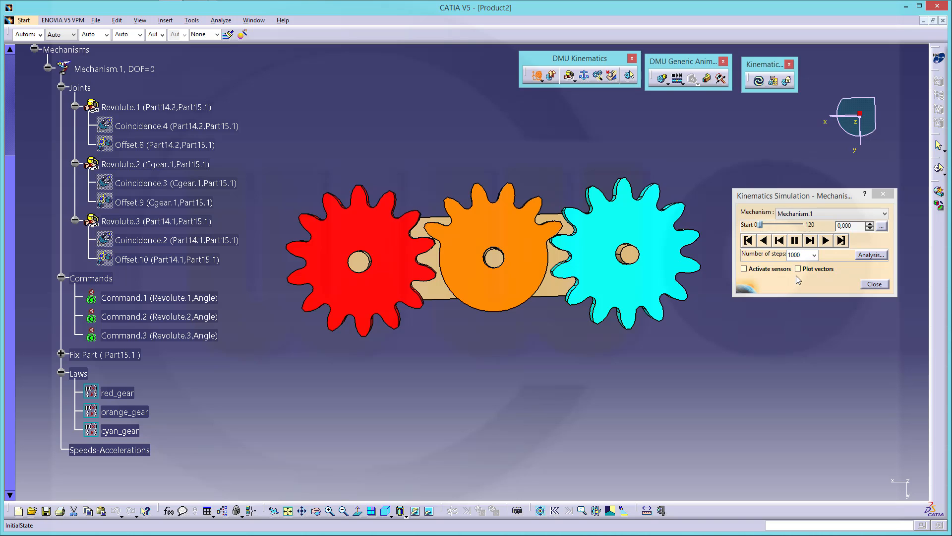
- Play the gear simulation forward to its end and back to the start, and close the simulation
left_click(826, 240)
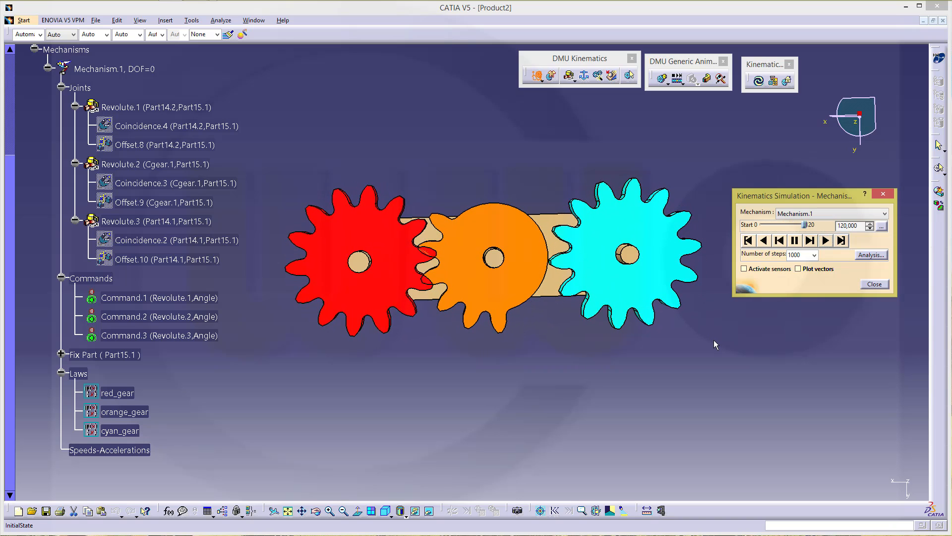
left_click(766, 243)
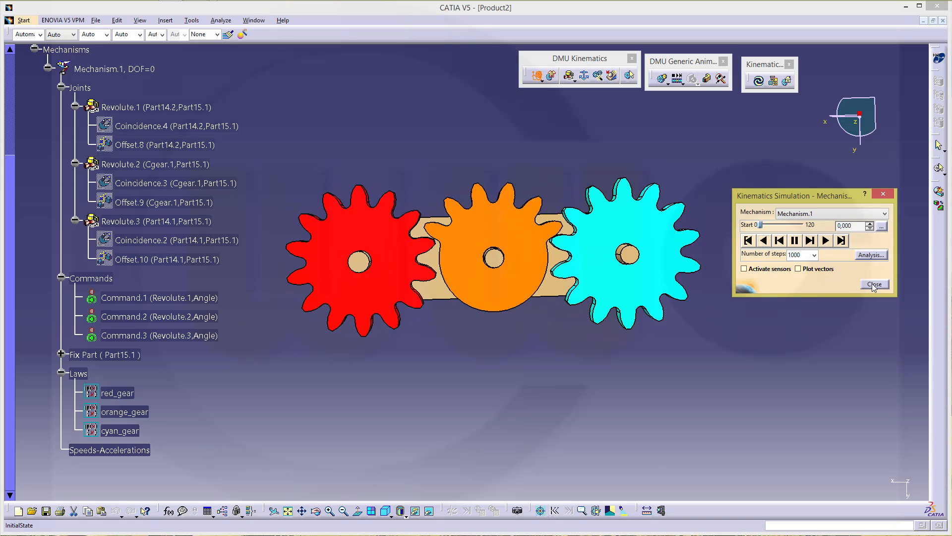
left_click(872, 285)
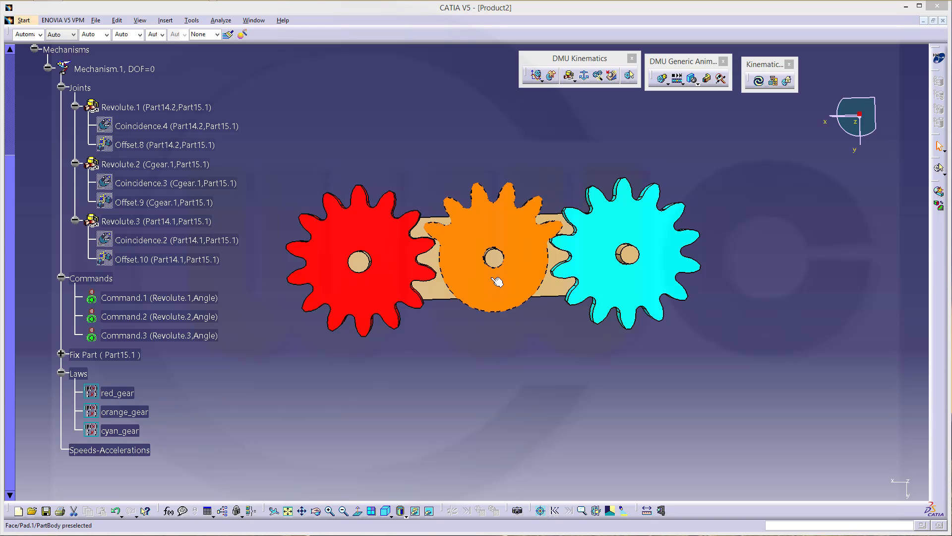
- In the orange_gear rule, insert the condition if Mechanism.1\KINTime <= 30s above the angle formula, leaving a blank line before it
double_click(126, 412)
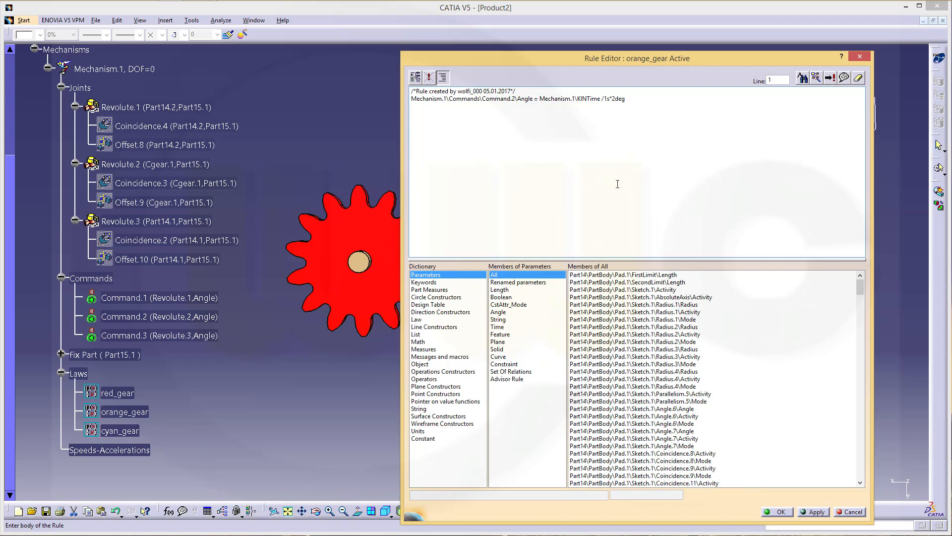
left_click(413, 101)
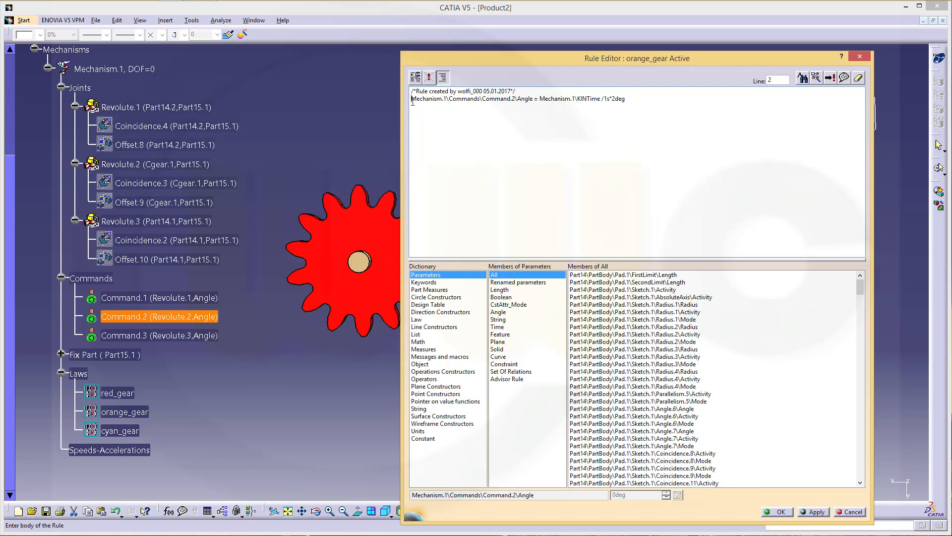
key("Return")
key("Return")
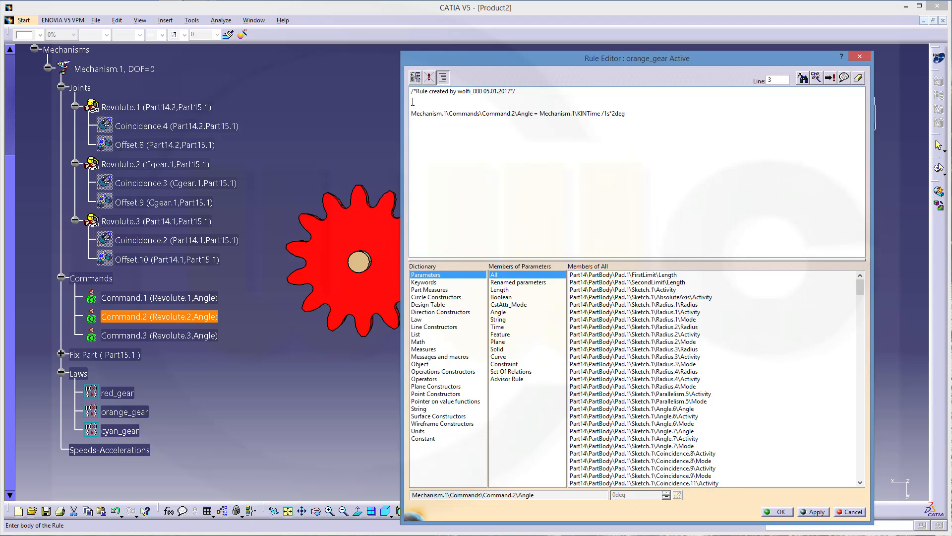
left_click(413, 102)
left_click(498, 327)
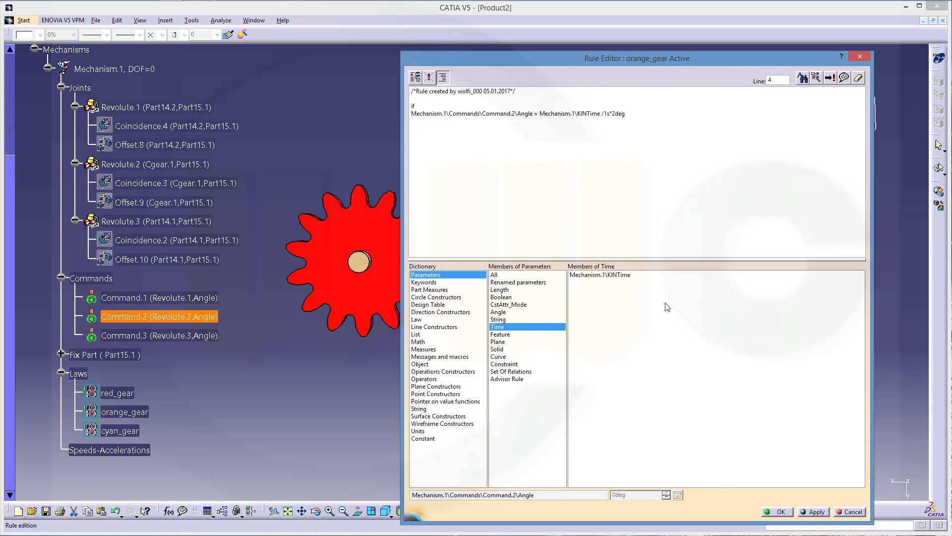
double_click(615, 275)
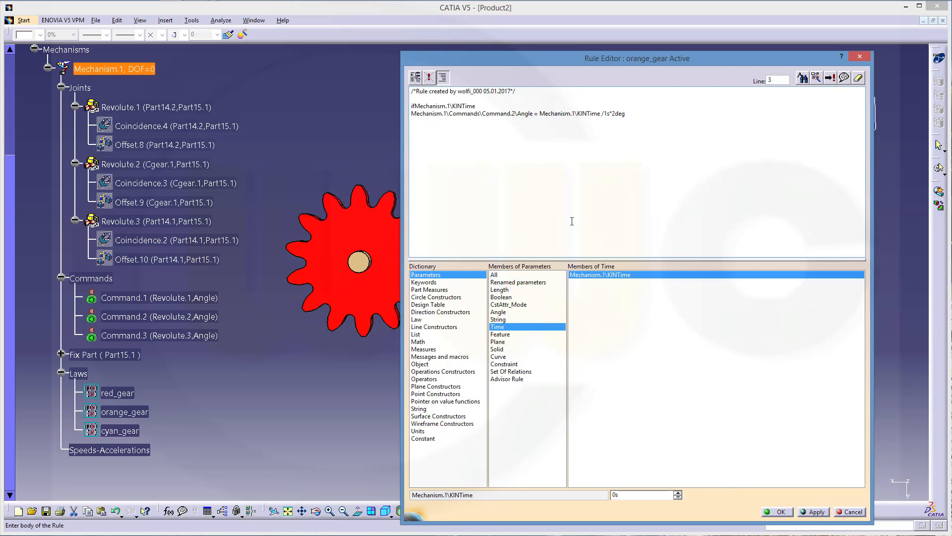
left_click(427, 379)
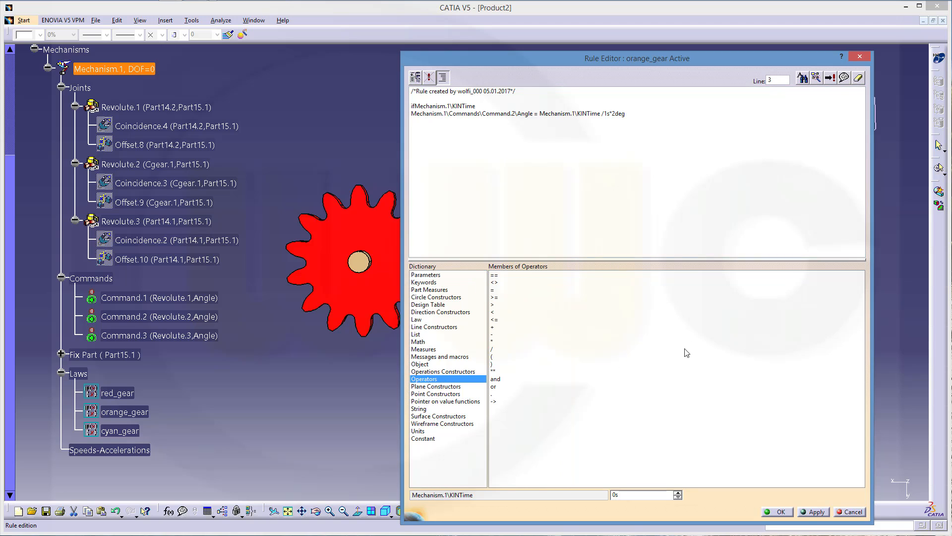
double_click(496, 320)
type("3")
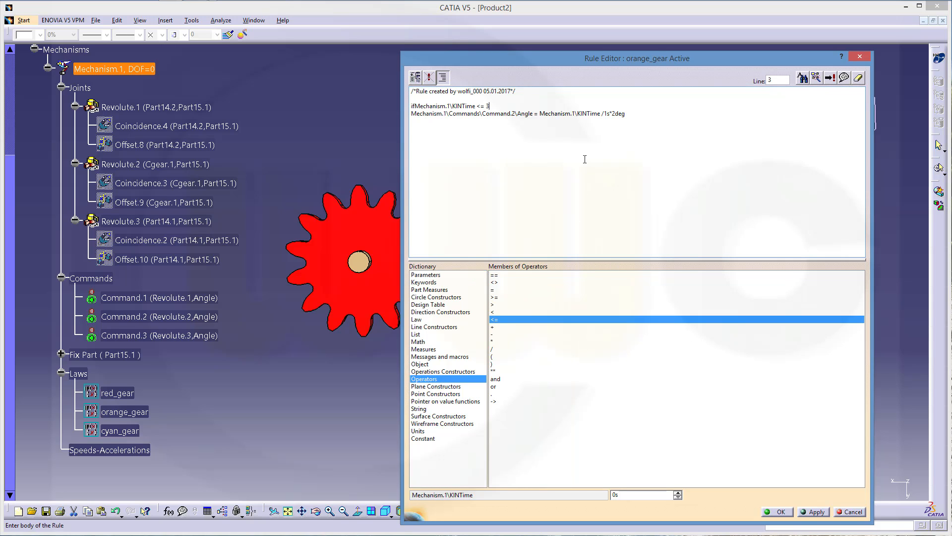
type("0s")
- Indent the angle formula beneath the if condition and add an else branch below it with an indented opening bracket
key("Down")
key("Home")
key("Tab")
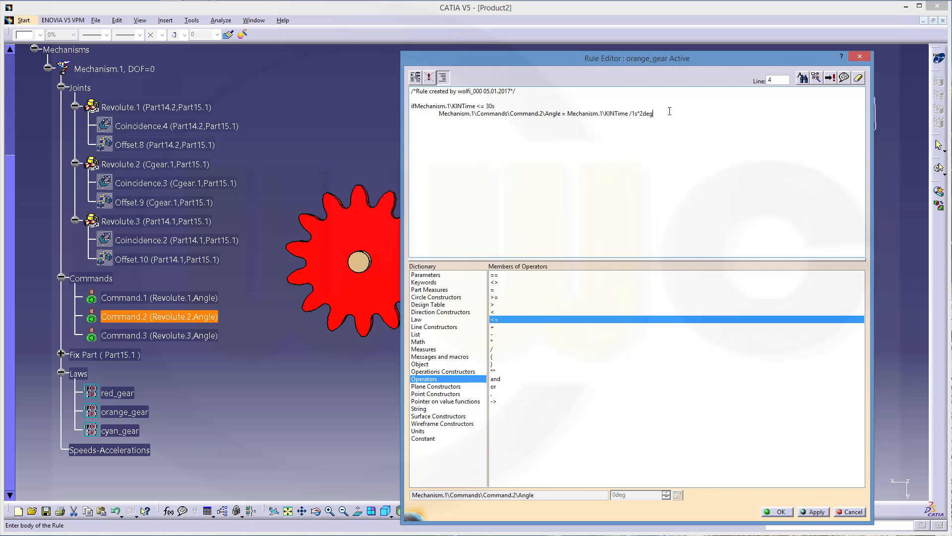
key("Return")
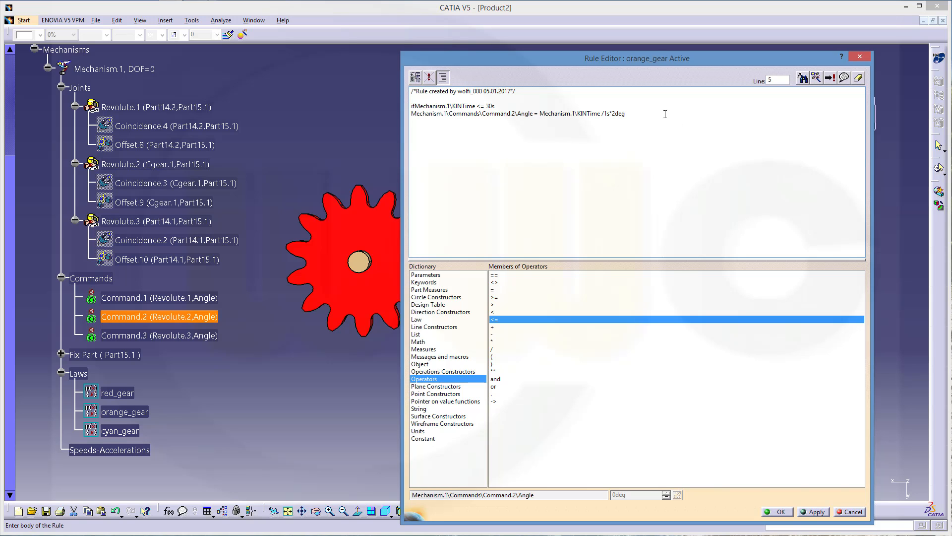
key("Up")
key("Tab")
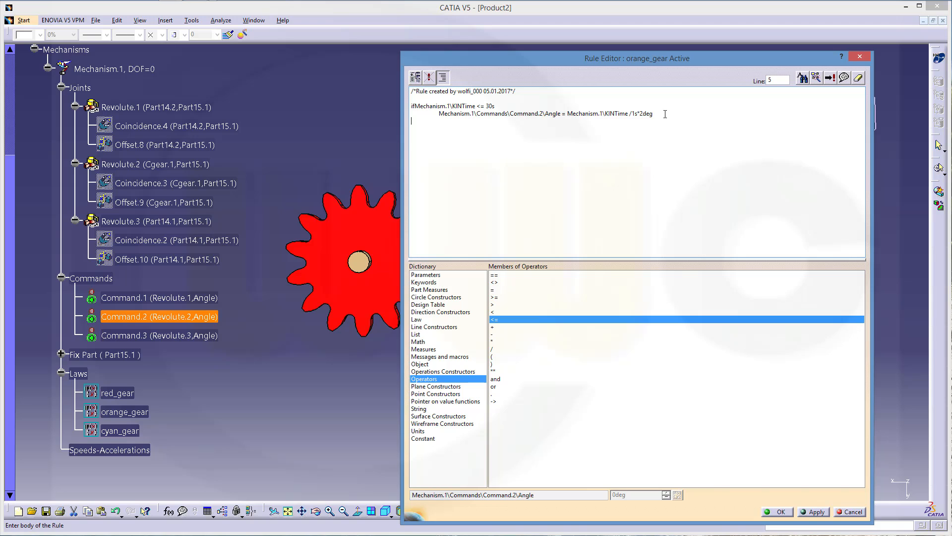
type("else")
key("Return")
key("Tab")
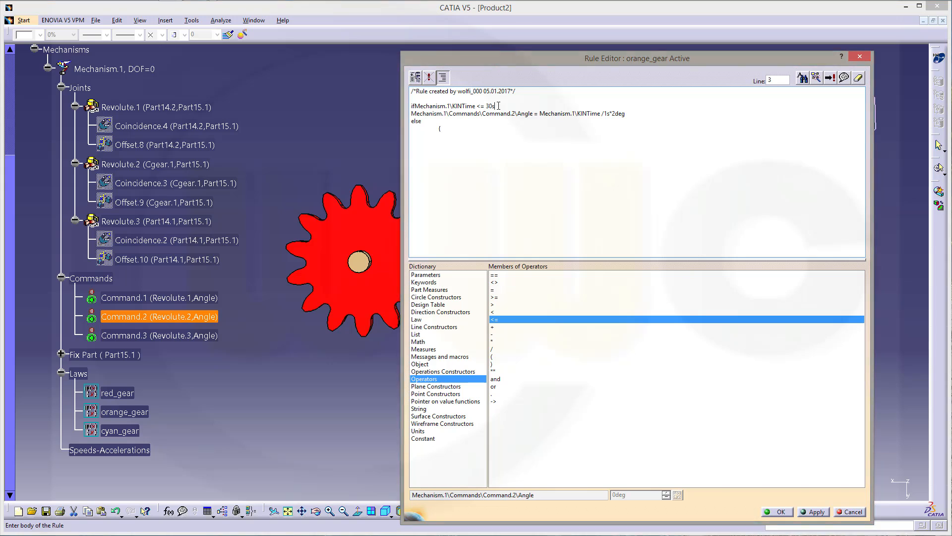
- Duplicate the if condition and its angle formula inside the else branch, indented on the lines below the opening bracket
left_click_drag(626, 113, 412, 105)
key("ctrl+c")
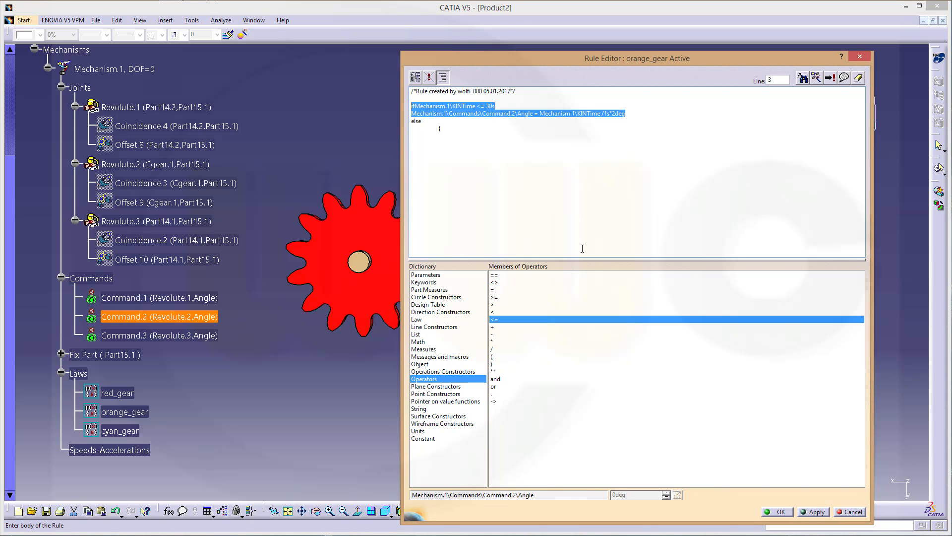
left_click(441, 146)
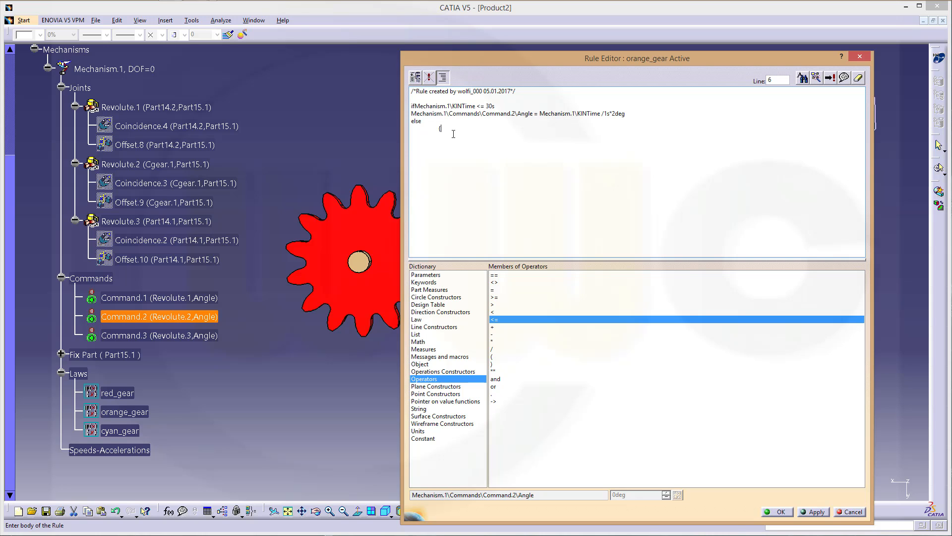
key("ctrl+v")
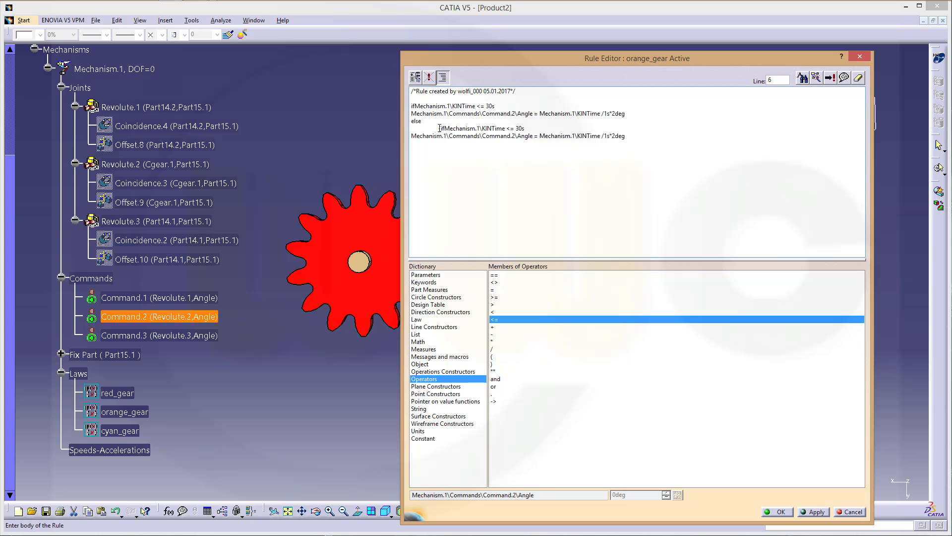
key("Return")
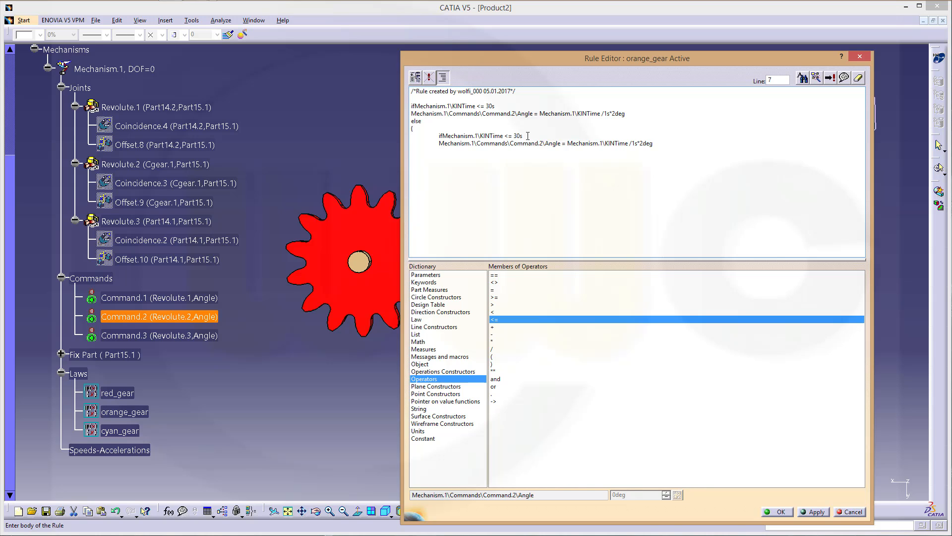
- In the else branch, set the time limit to 90s, prefix the angle expression with 120deg-, and add a closing bracket below
key("BackSpace")
type("90")
key("Right")
key("Right")
key("Right")
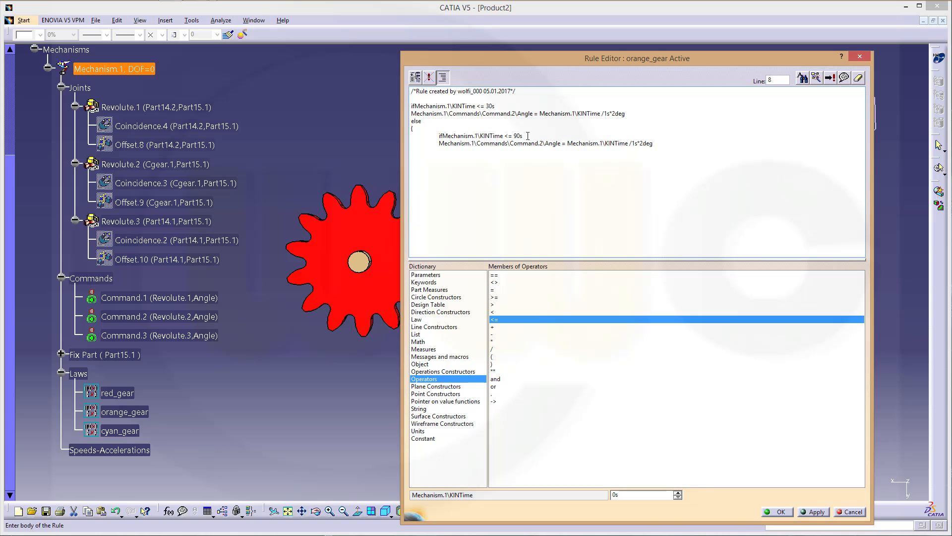
type("120deg-")
left_click(686, 143)
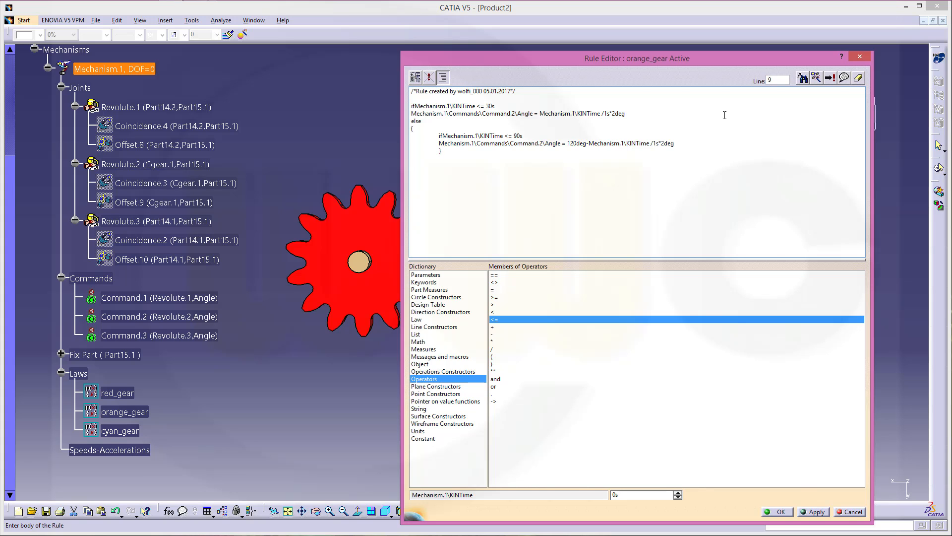
- Insert the missing space after if in both conditions of the orange_gear rule and accept the rule
left_click(778, 512)
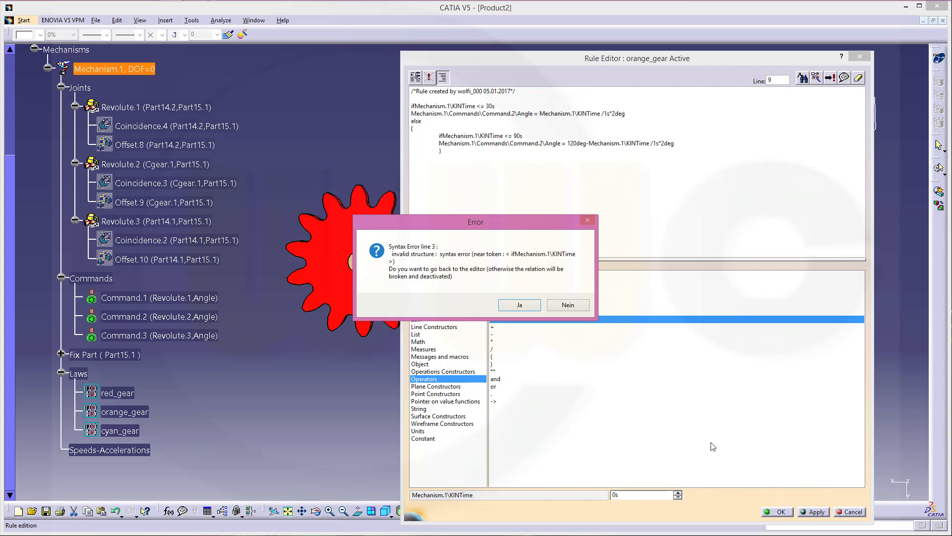
left_click(519, 305)
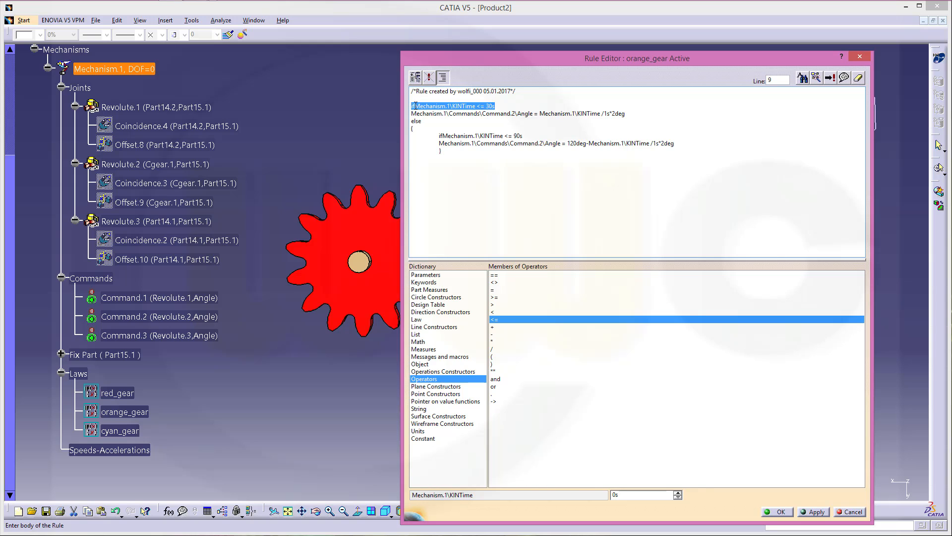
left_click(416, 106)
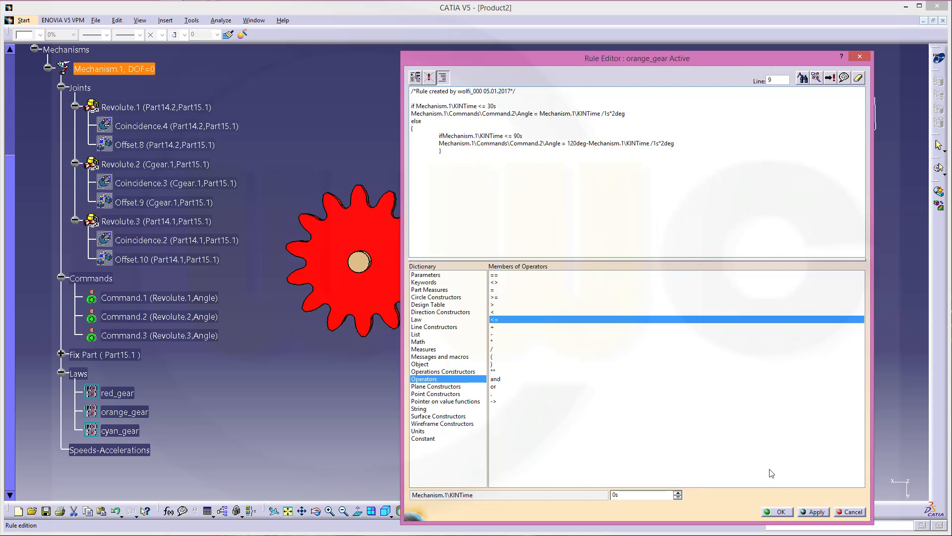
left_click(780, 513)
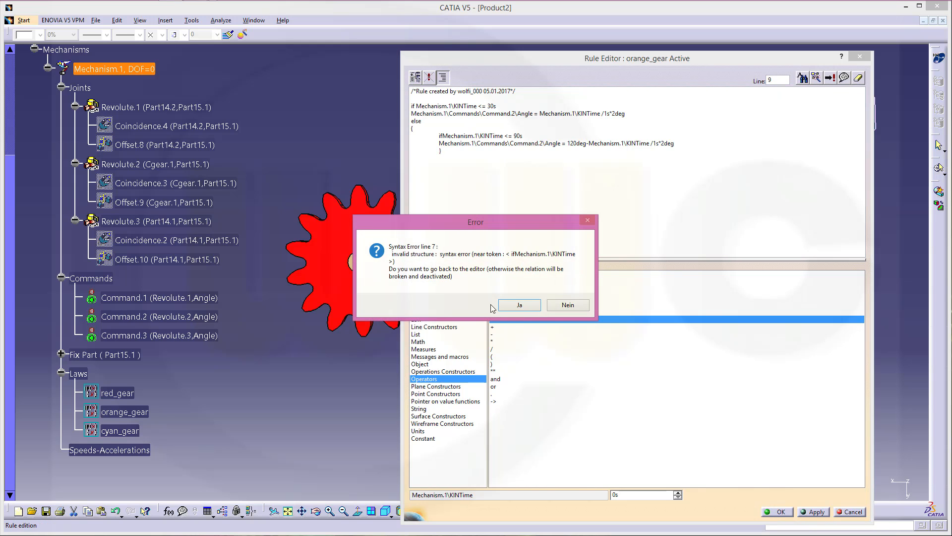
left_click(519, 304)
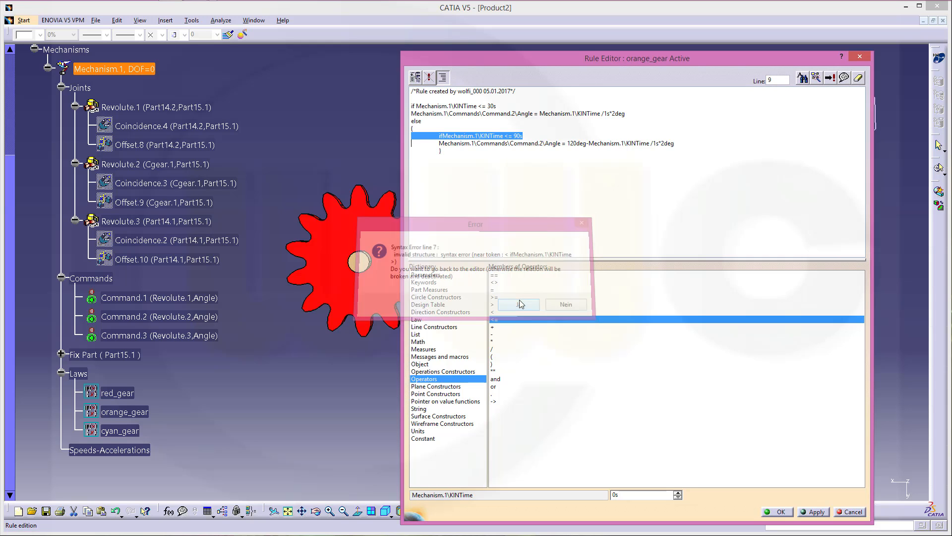
left_click(533, 199)
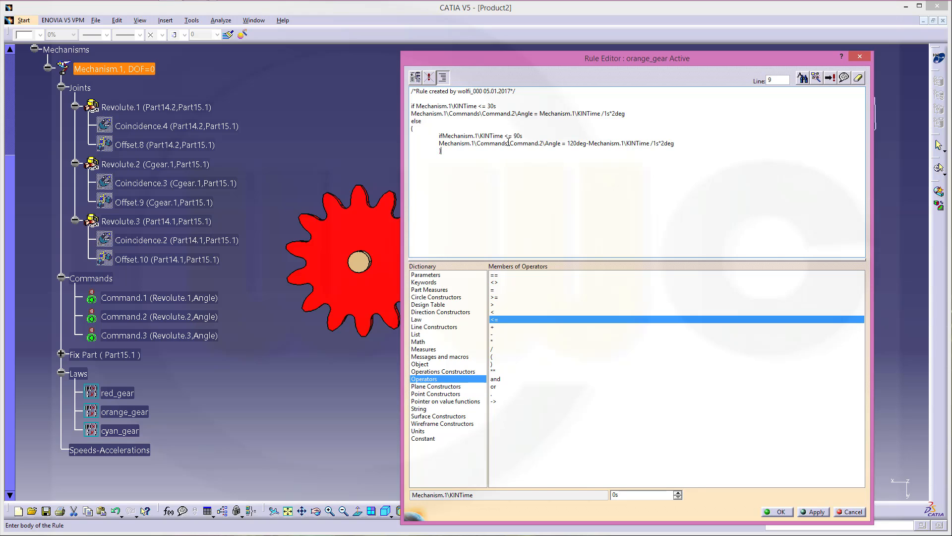
left_click(447, 135)
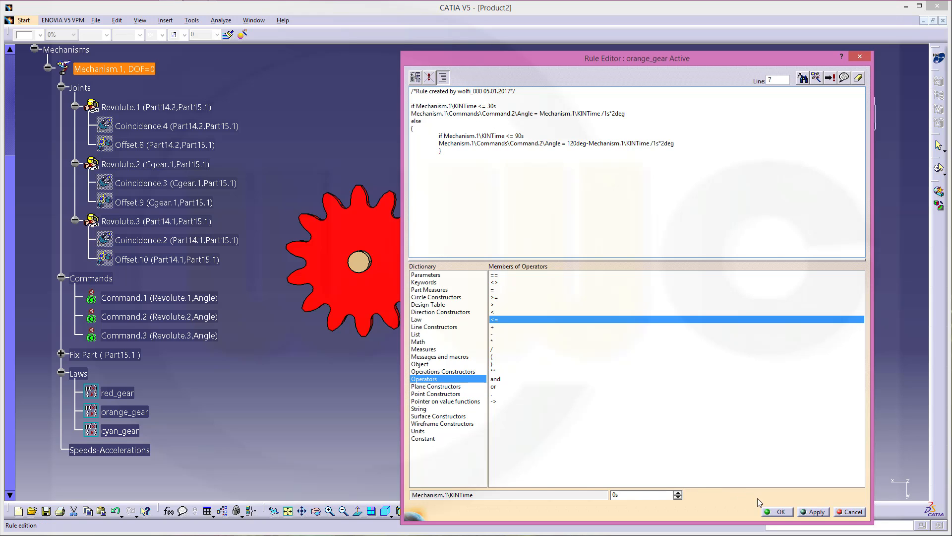
left_click(777, 511)
left_click(616, 365)
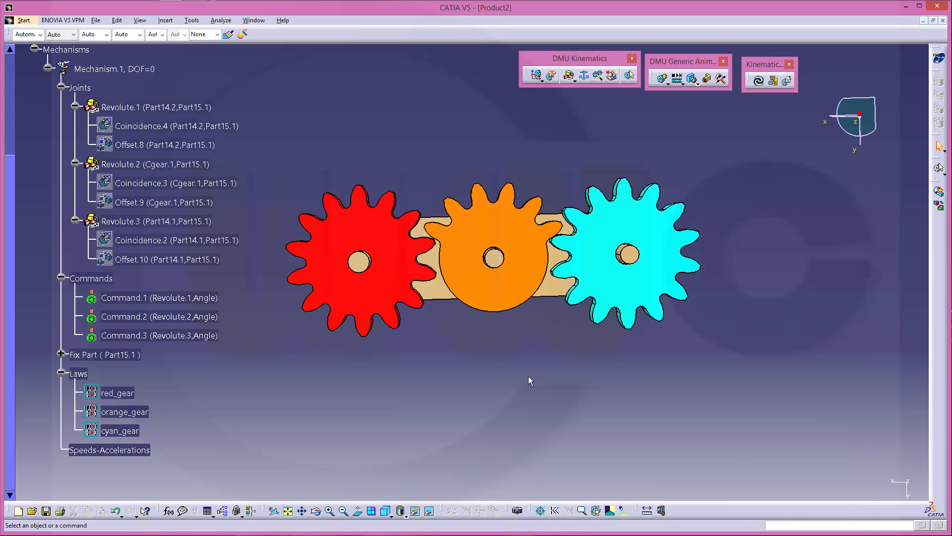
- Simulate Mechanism.1 with laws, playing it forward and backward, then reset it to the start and close the simulation
left_click(537, 77)
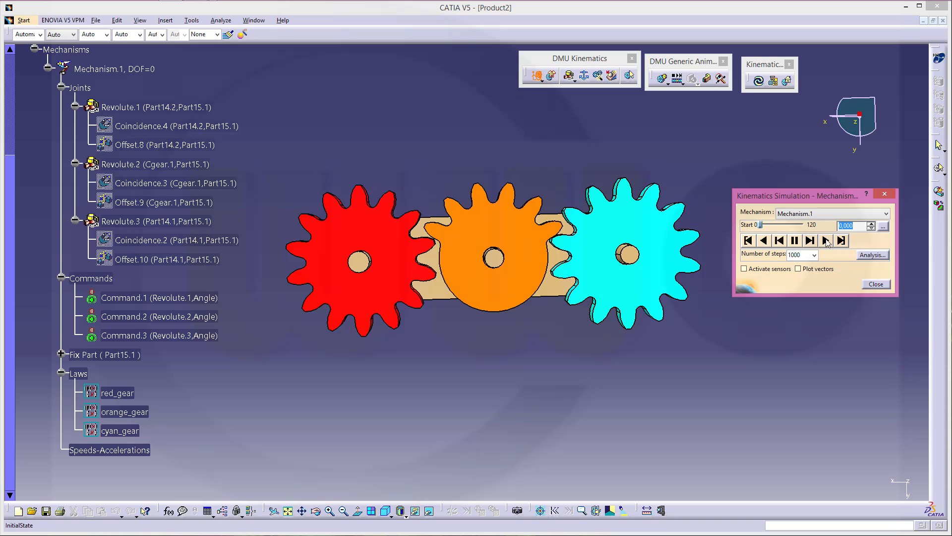
left_click(824, 241)
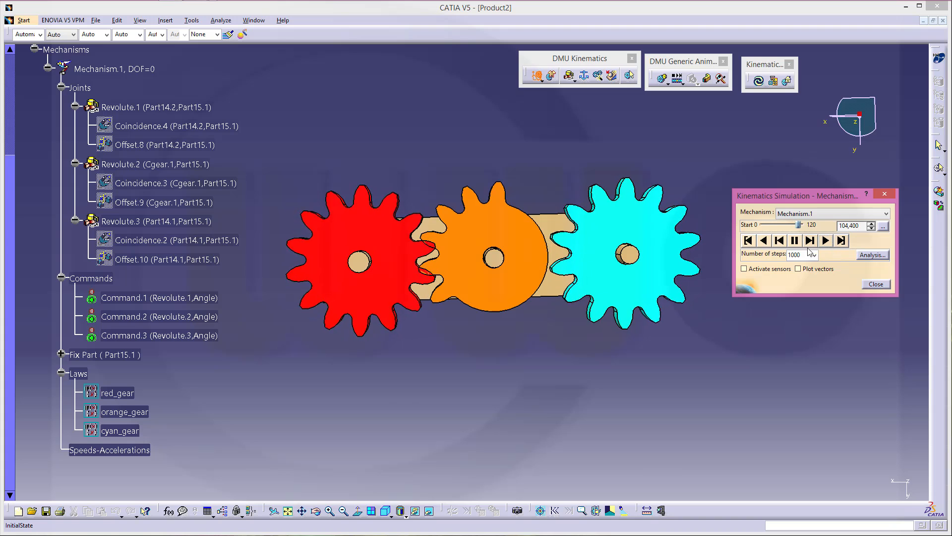
left_click(764, 240)
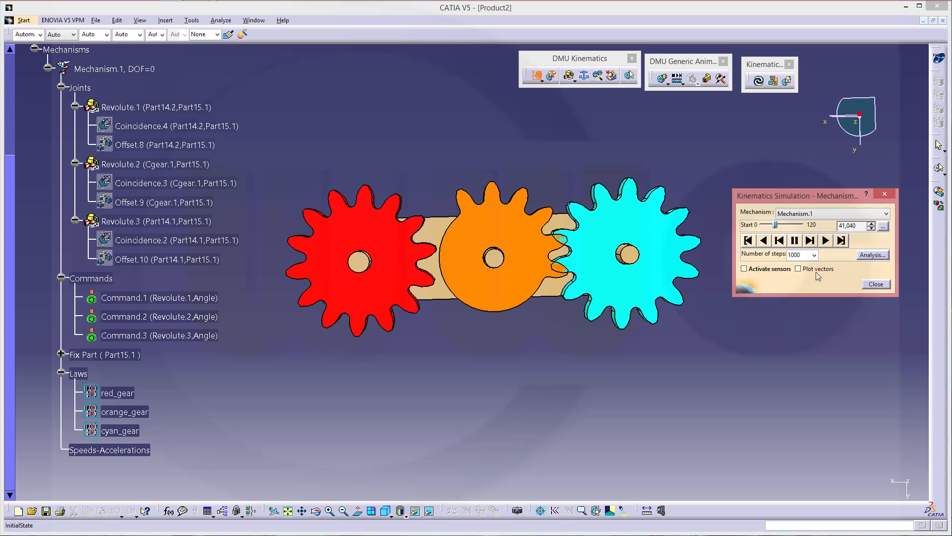
left_click(749, 241)
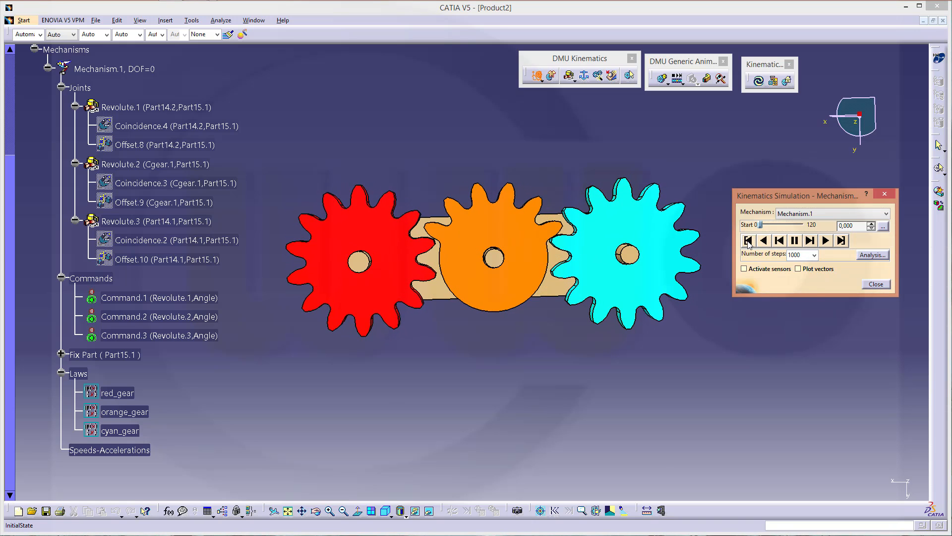
left_click(875, 285)
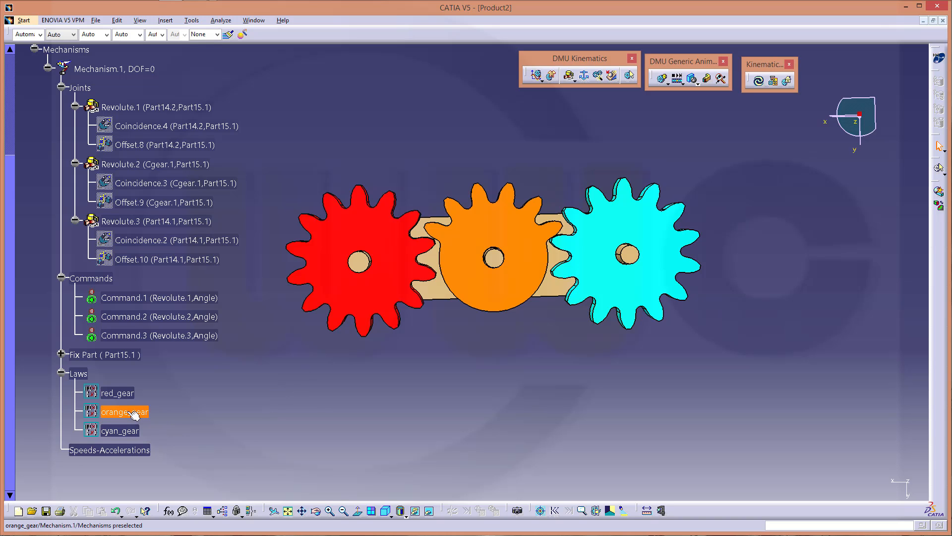
- Reopen the orange_gear rule, indent both angle formulas, and add an else line above the closing bracket with blank lines between
left_click(94, 411)
double_click(94, 412)
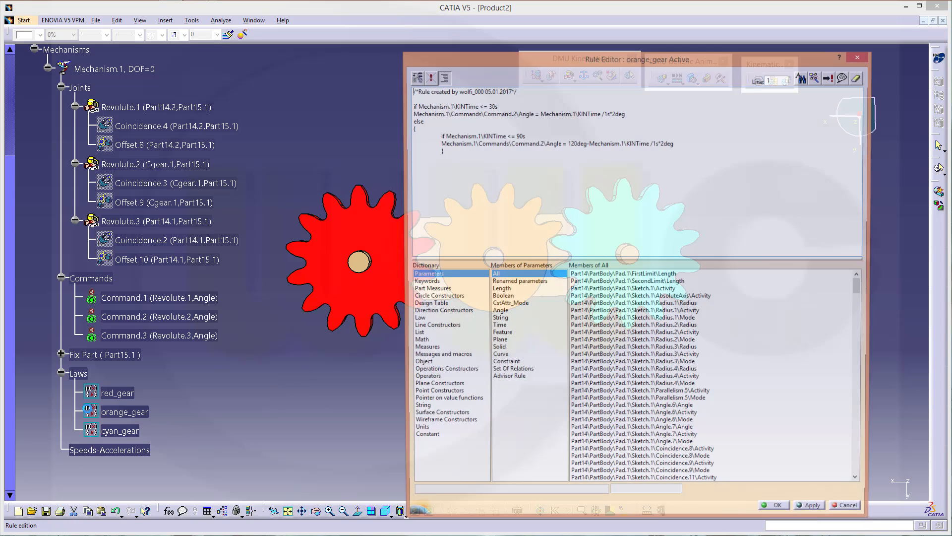
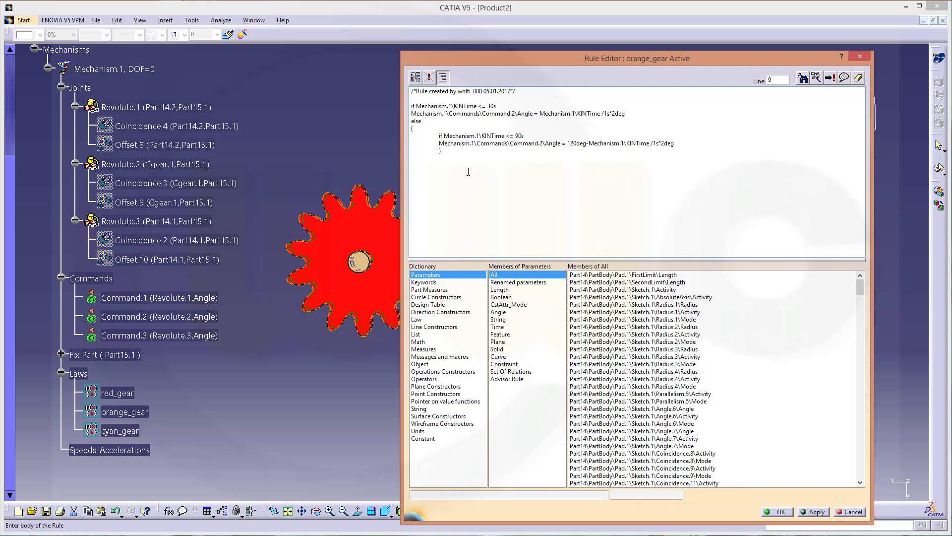
key("Return")
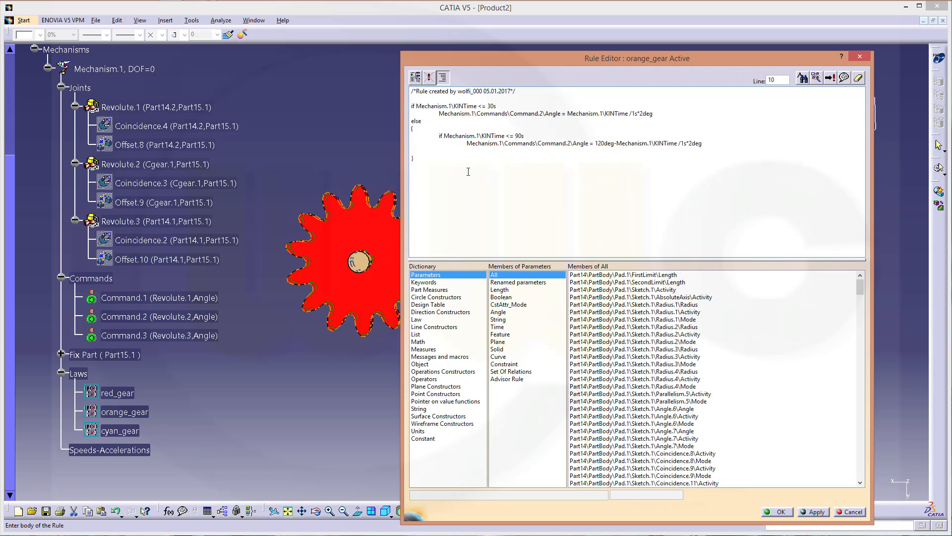
key("Return")
key("Return")
key("Return")
left_click(462, 149)
type("else")
- Duplicate the 90s condition and its angle formula below the new else line, indenting the copied condition
left_click_drag(438, 135, 717, 144)
key("ctrl+c")
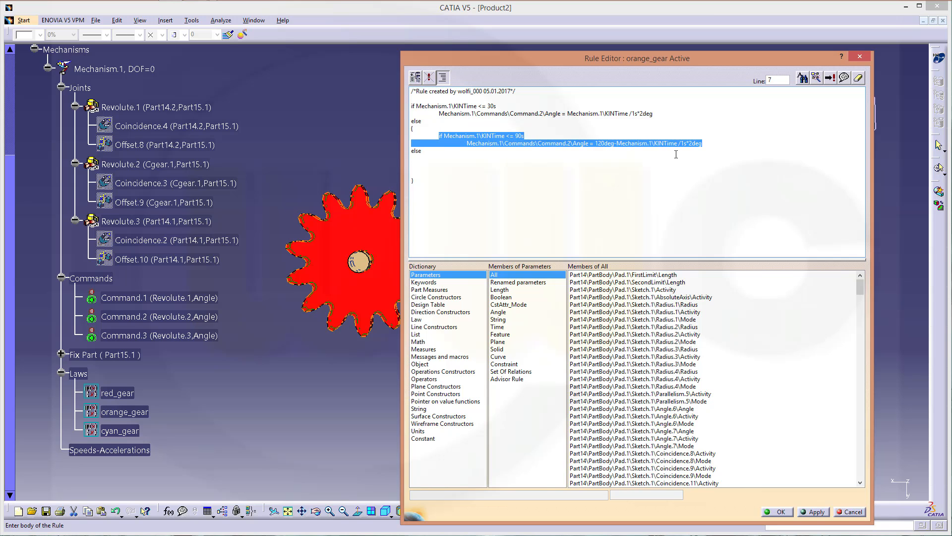
left_click(416, 163)
key("ctrl+v")
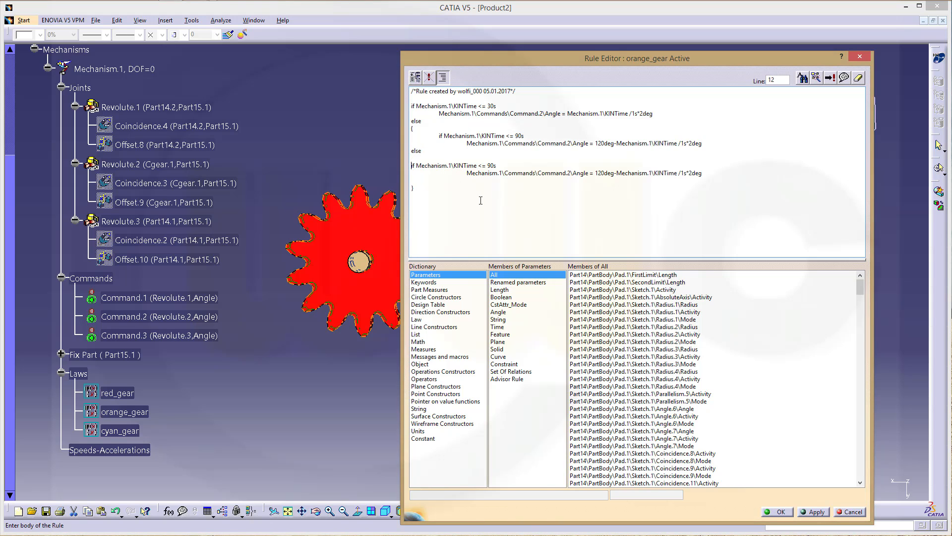
key("Tab")
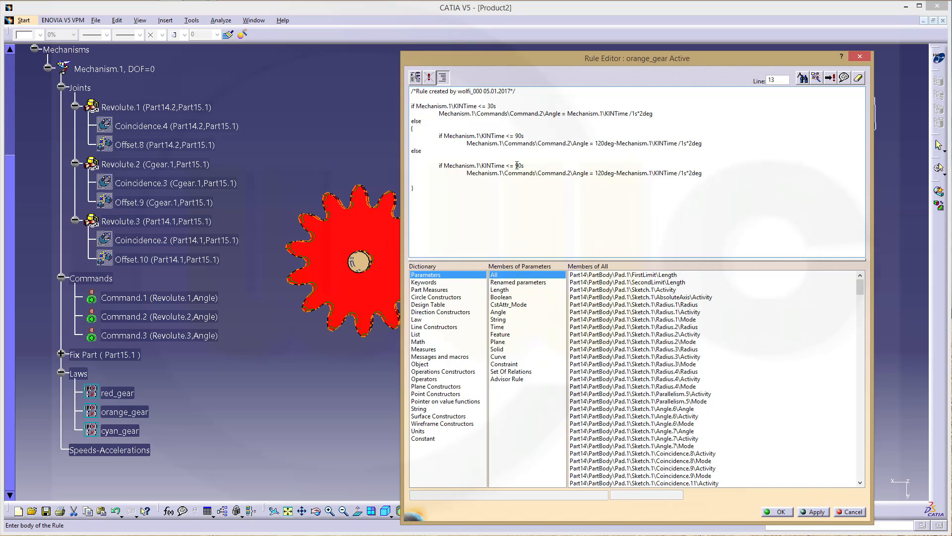
- Set the copied condition to <=120s and its angle formula to -240deg+Mechanism.1\KINTime /1s*2deg, and accept the rule
left_click_drag(514, 166, 524, 166)
type("120")
type("-")
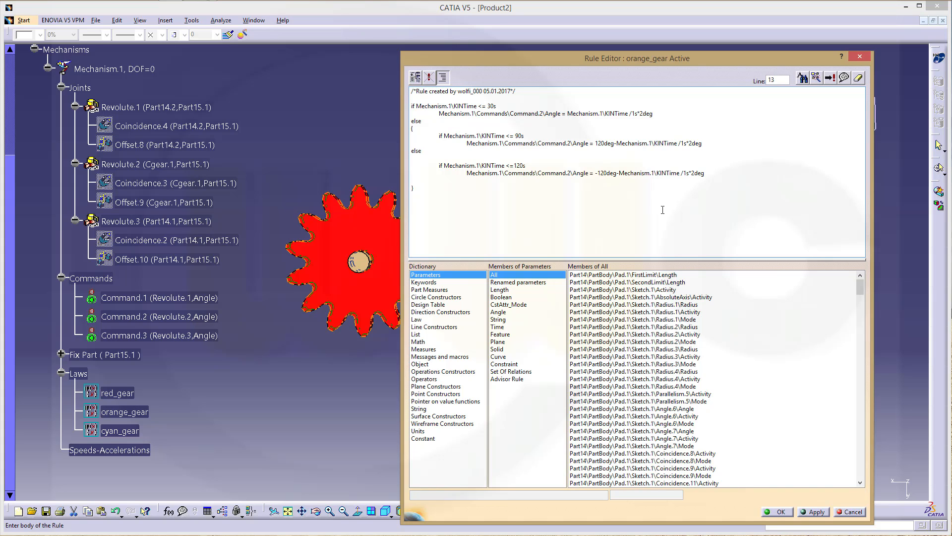
key("Delete")
type("4")
key("Right")
key("Right")
key("Right")
key("Right")
key("Right")
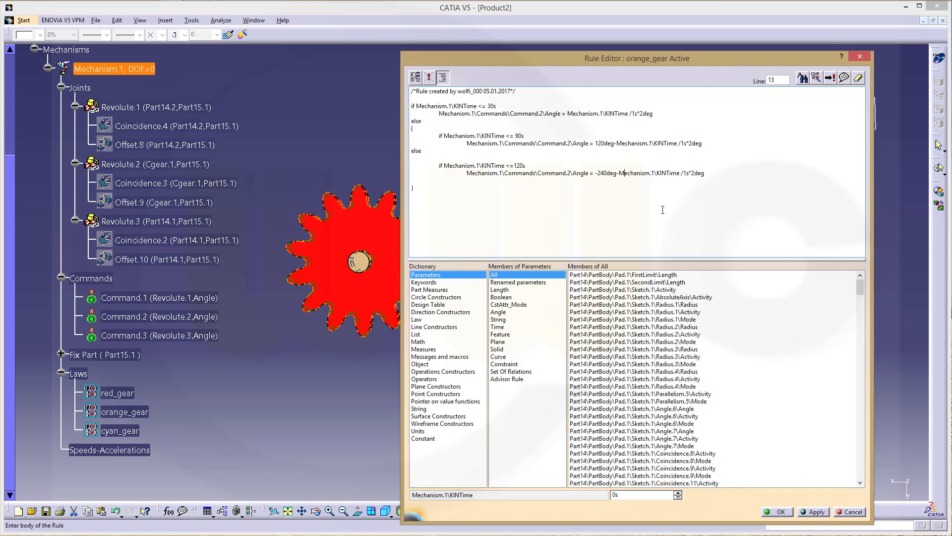
key("Delete")
type("+")
left_click(782, 512)
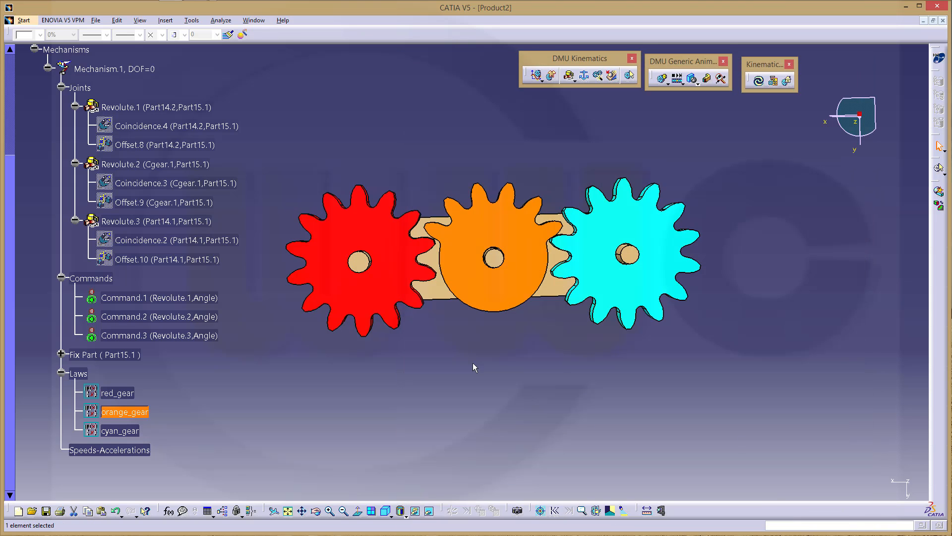
- Simulate Mechanism.1 with laws forward to 120 s, return it to the start, and close the simulation
left_click(470, 376)
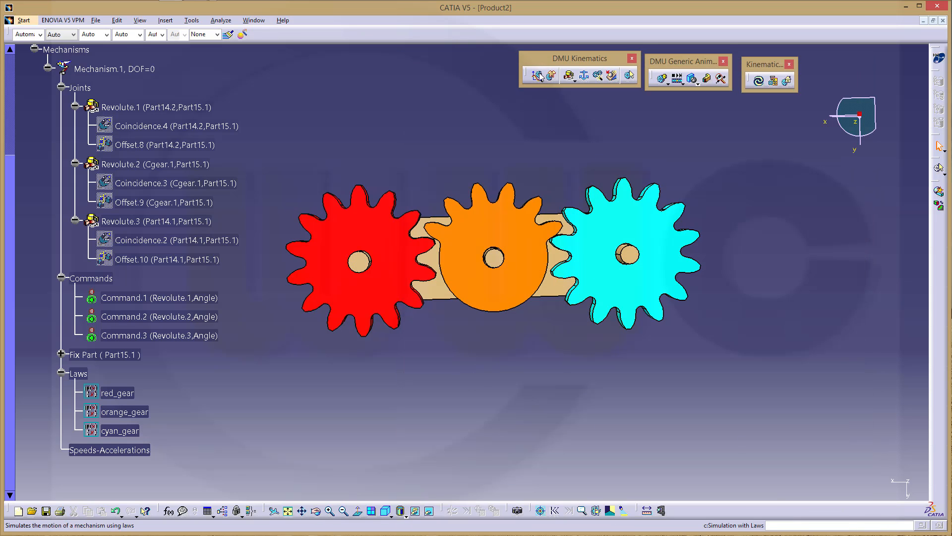
left_click(691, 78)
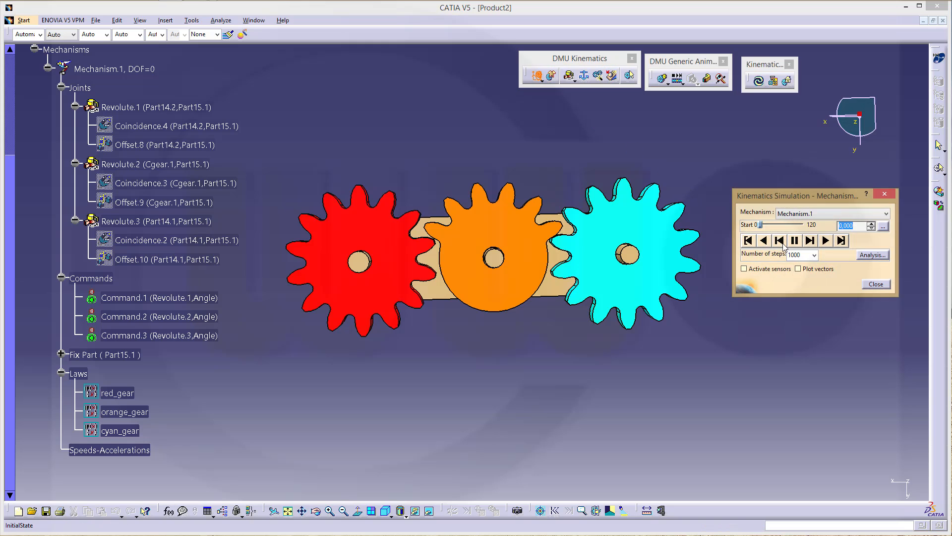
left_click(825, 240)
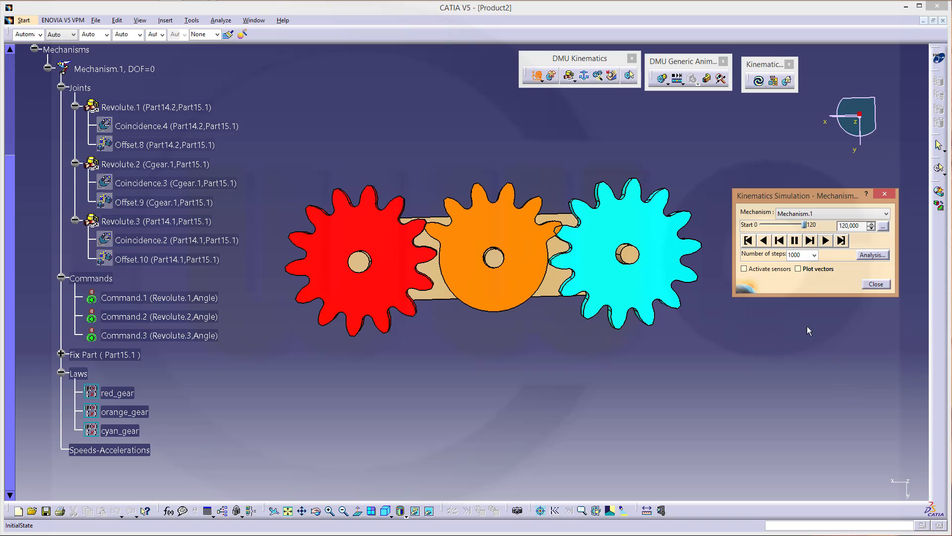
middle_click_drag(490, 135, 457, 149)
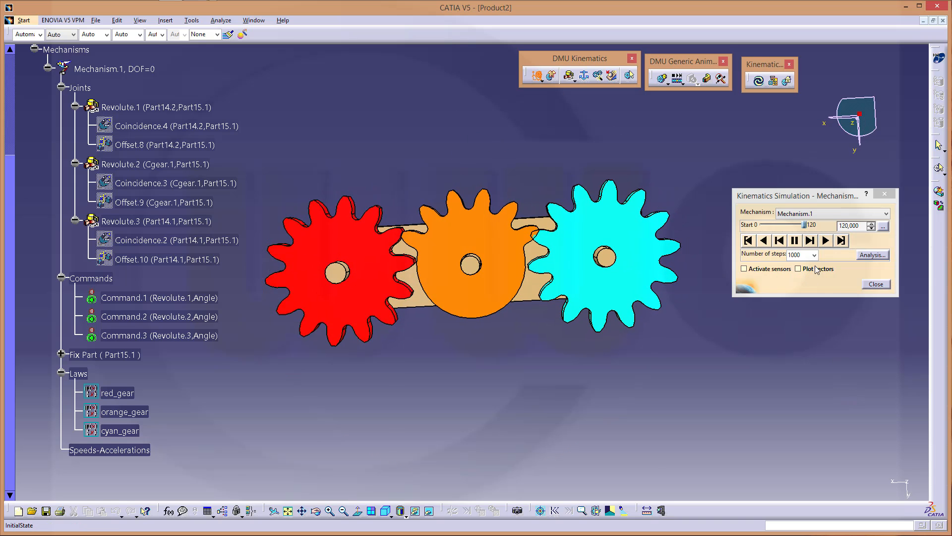
left_click_drag(803, 225, 711, 238)
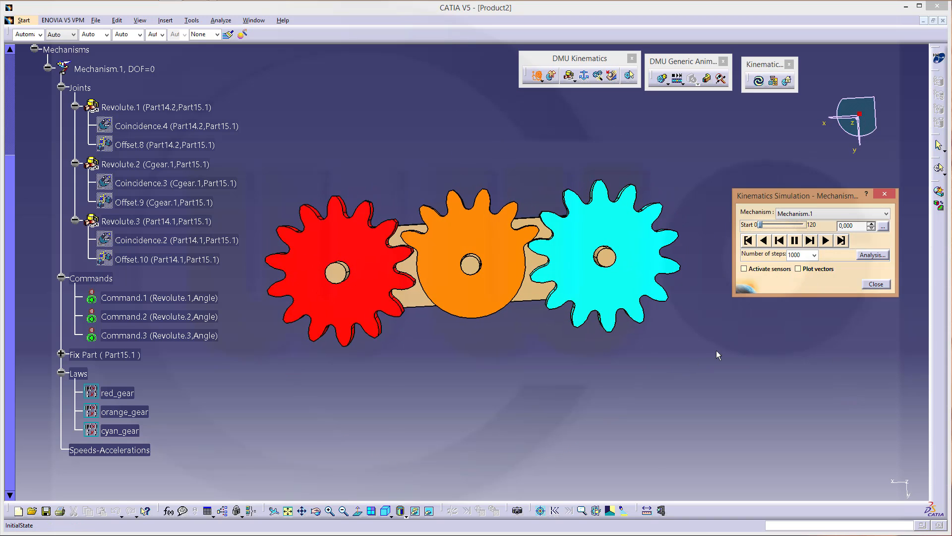
left_click(877, 284)
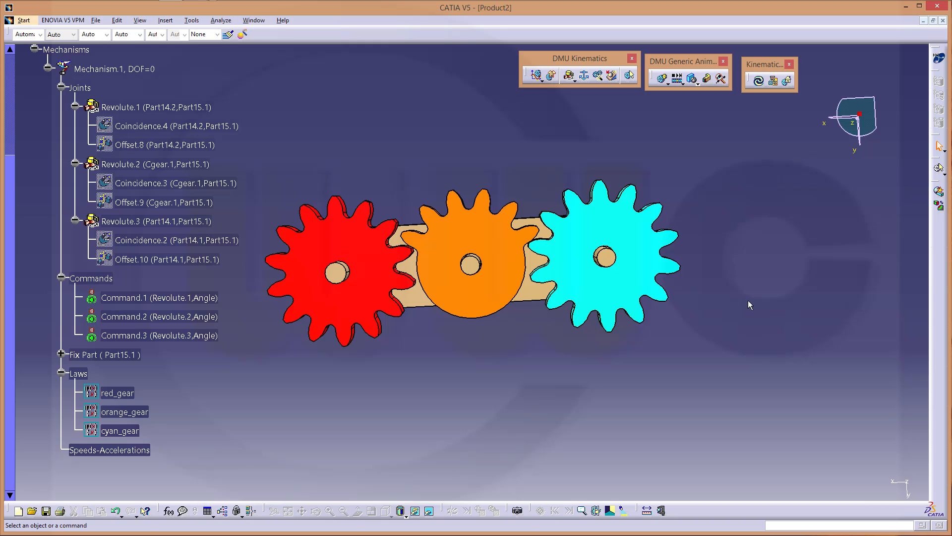
middle_click_drag(749, 305, 576, 201)
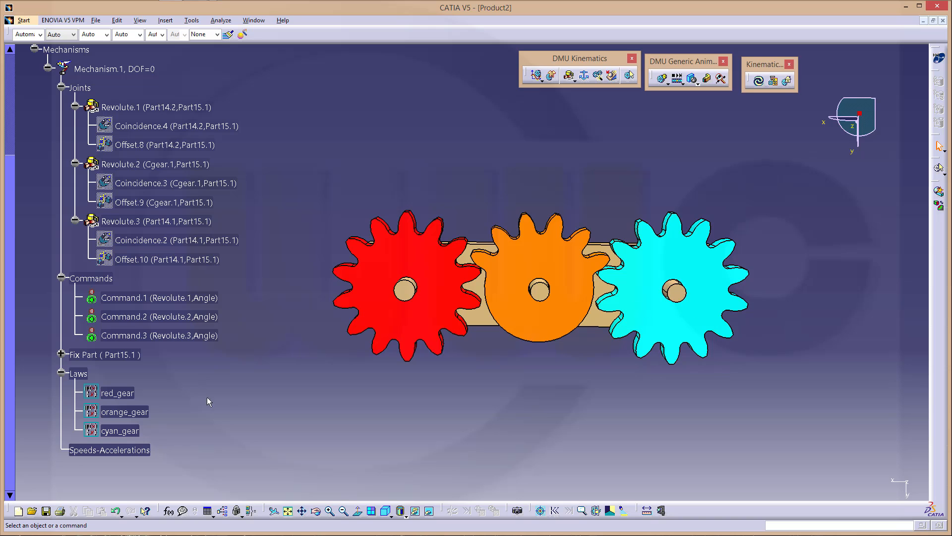
- Open the cyan_gear rule for editing and insert blank lines above its angle formula
double_click(114, 432)
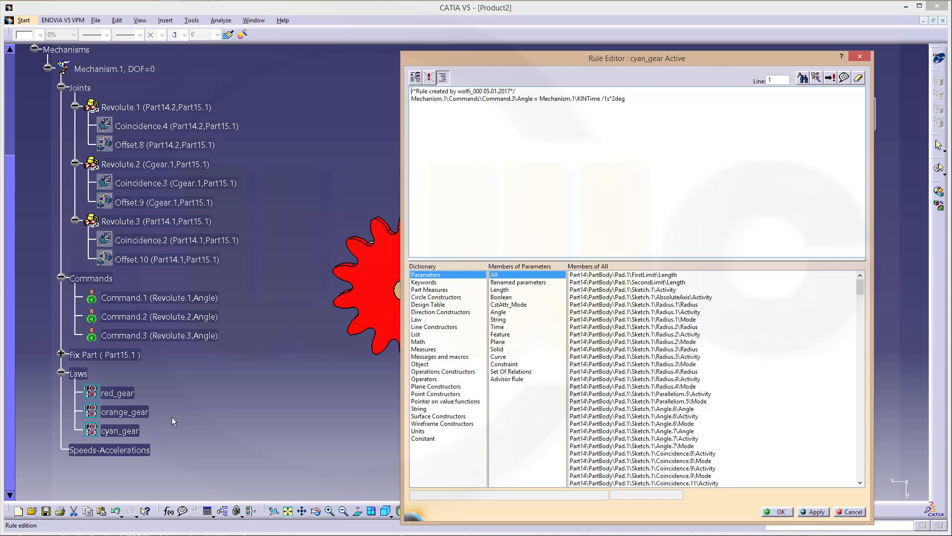
left_click(645, 102)
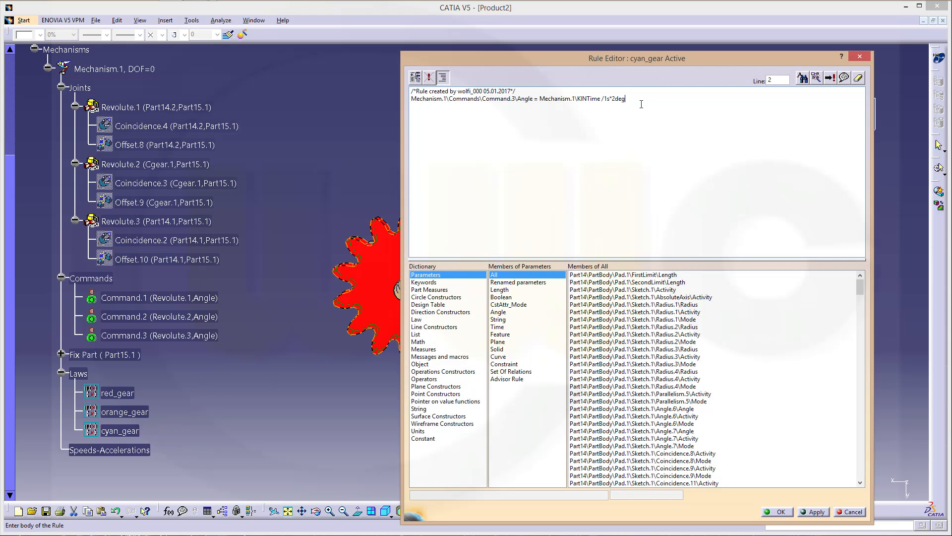
left_click(413, 99)
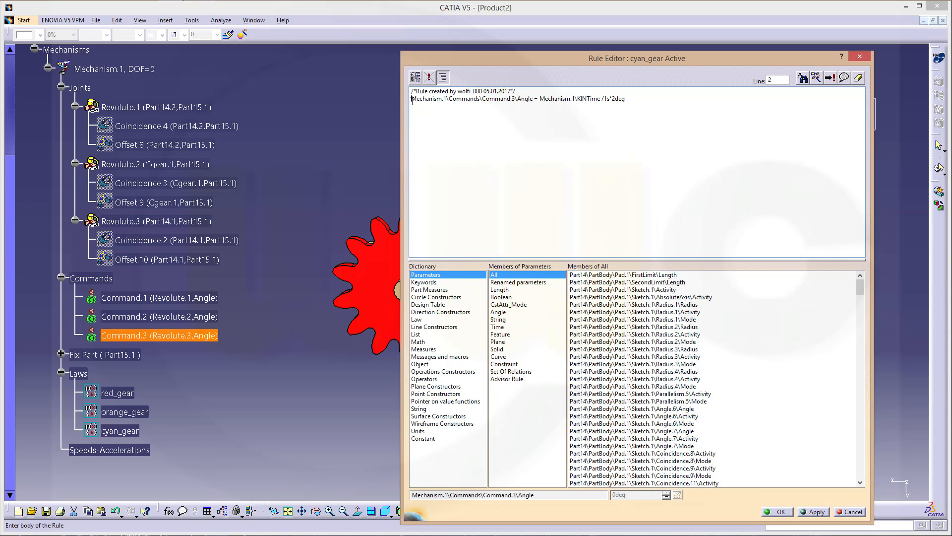
key("Return")
key("Return")
key("Return")
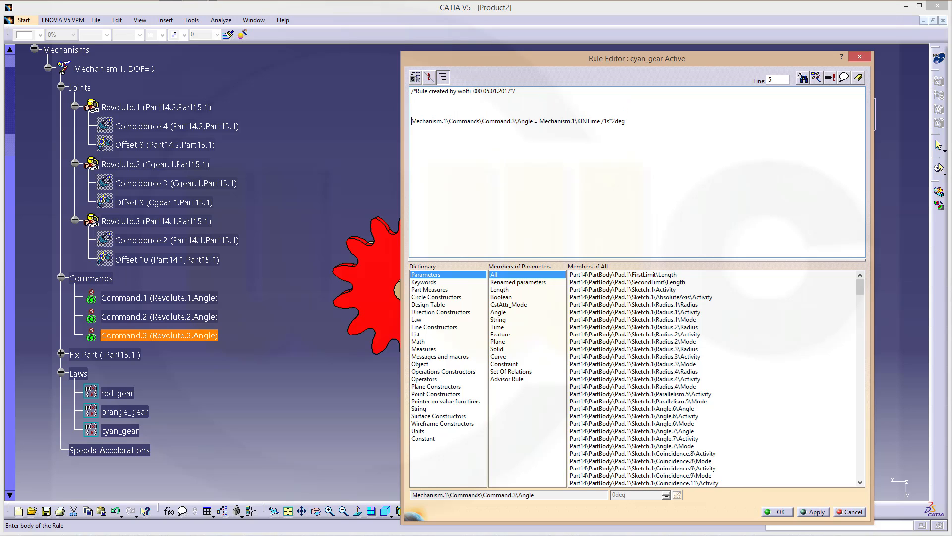
- Add the condition if Mechanism.1\KINTime <= 30s directly above the angle formula, removing the leftover blank lines
left_click(537, 99)
left_click(502, 327)
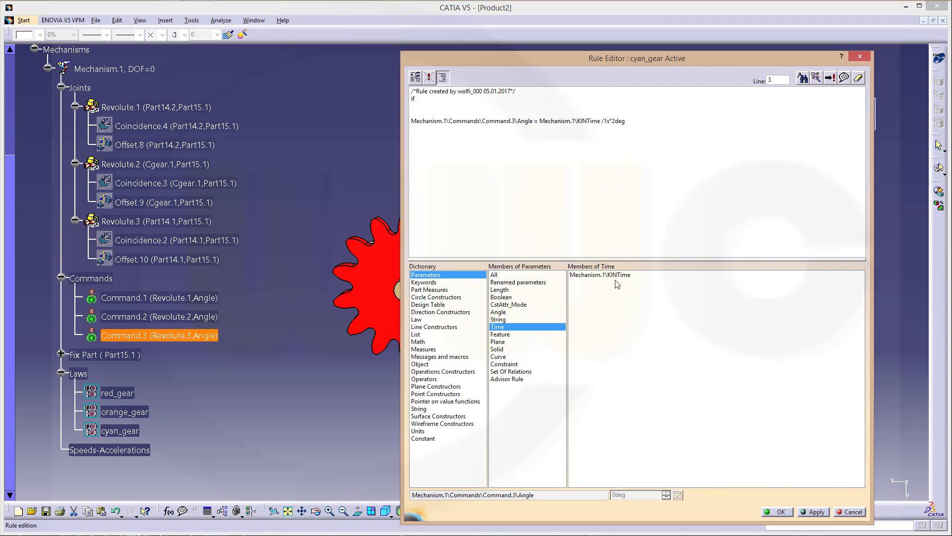
double_click(617, 276)
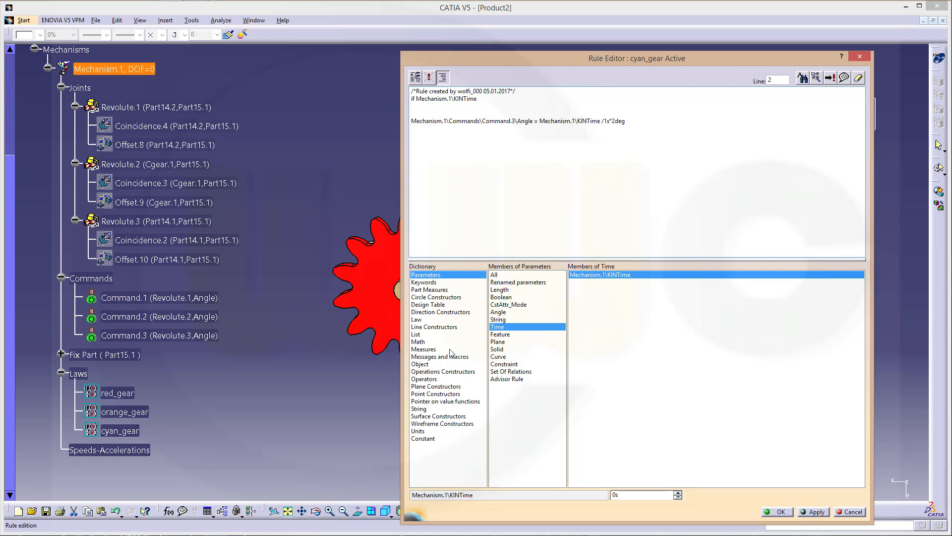
left_click(428, 379)
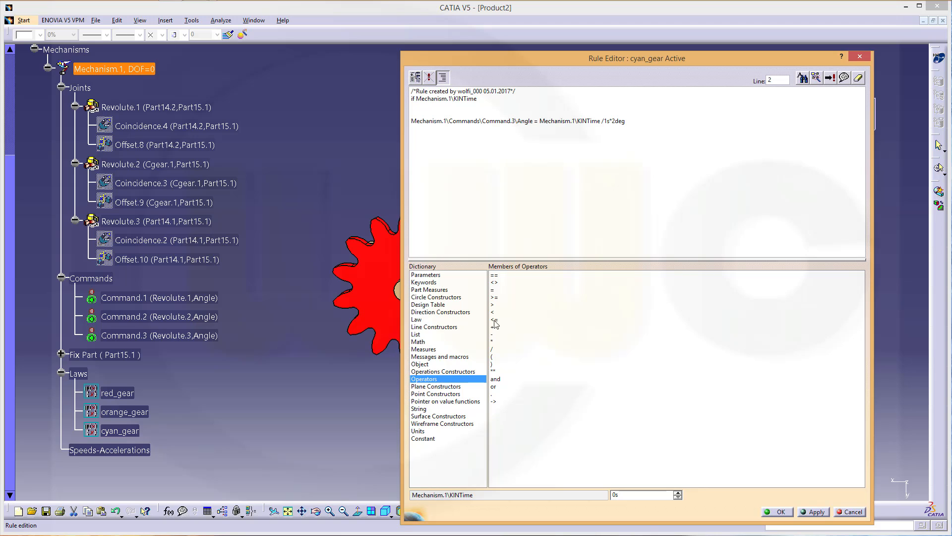
double_click(497, 320)
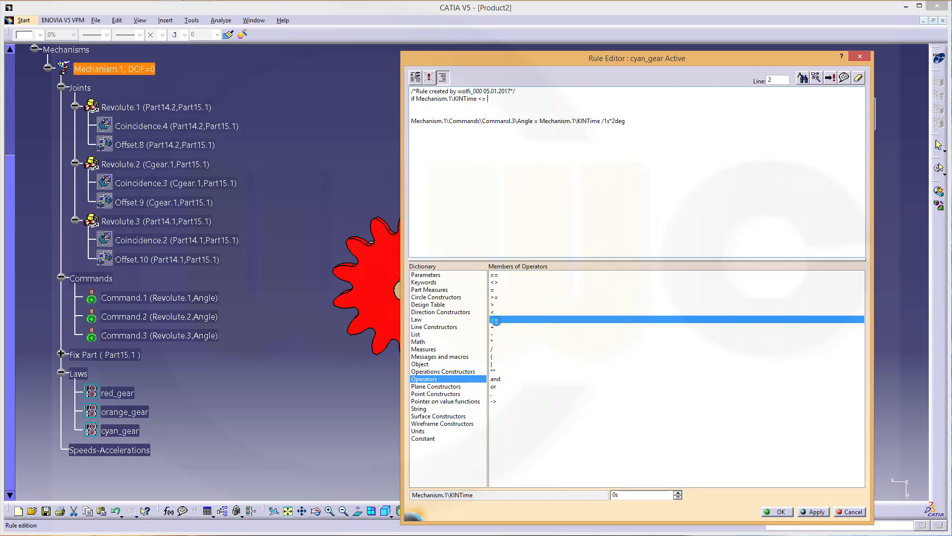
type("30s")
key("Delete")
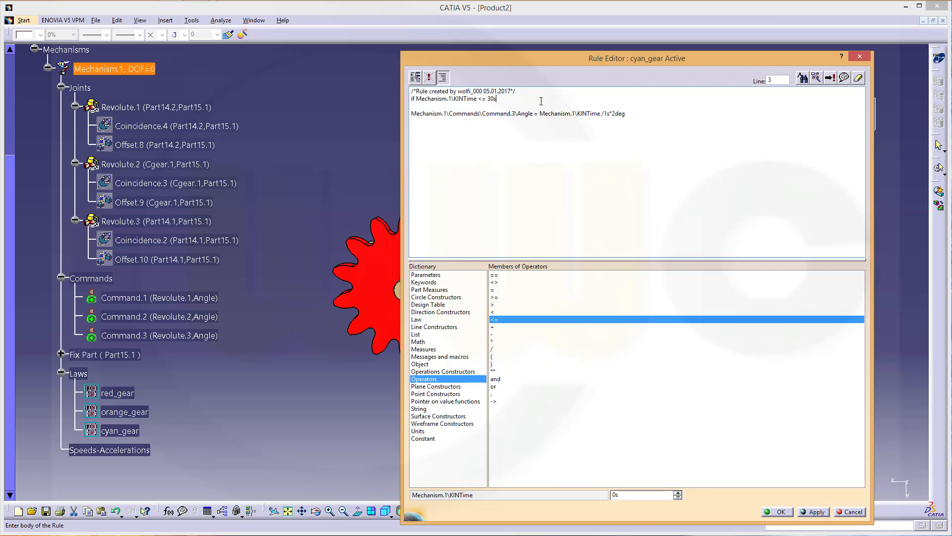
key("Delete")
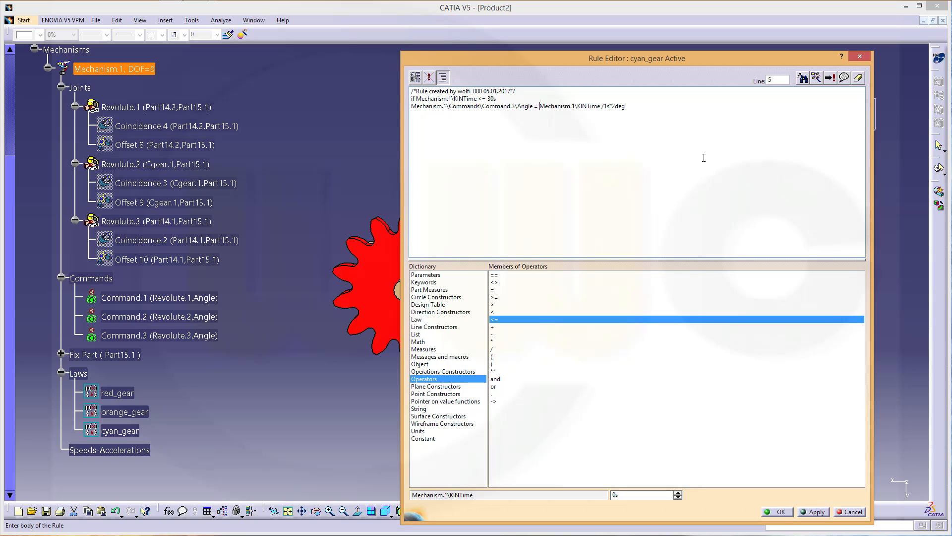
- Negate the KINTime term, indent the angle formula, and add an else line with an opening and closing bracket below it
type("-")
key("BackSpace")
type("el")
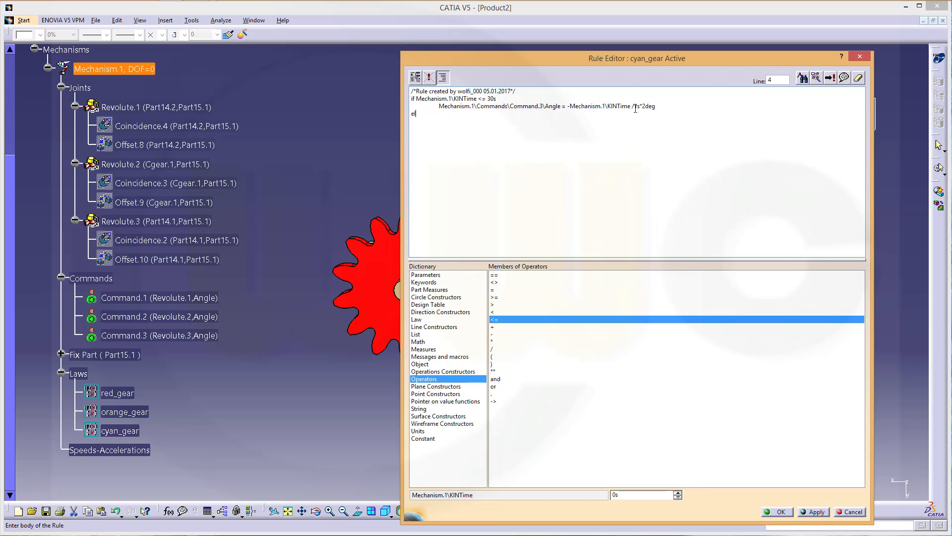
type("se")
key("Return")
key("Tab")
key("Return")
key("Return")
- Enter the nested condition if Mechanism.1\KINTime <= 60s inside the else brackets
type("if")
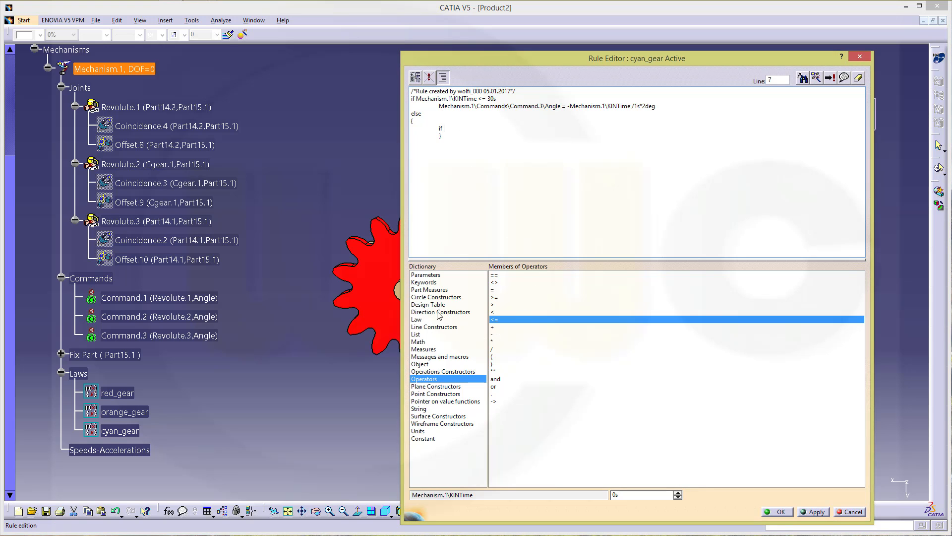
left_click(439, 275)
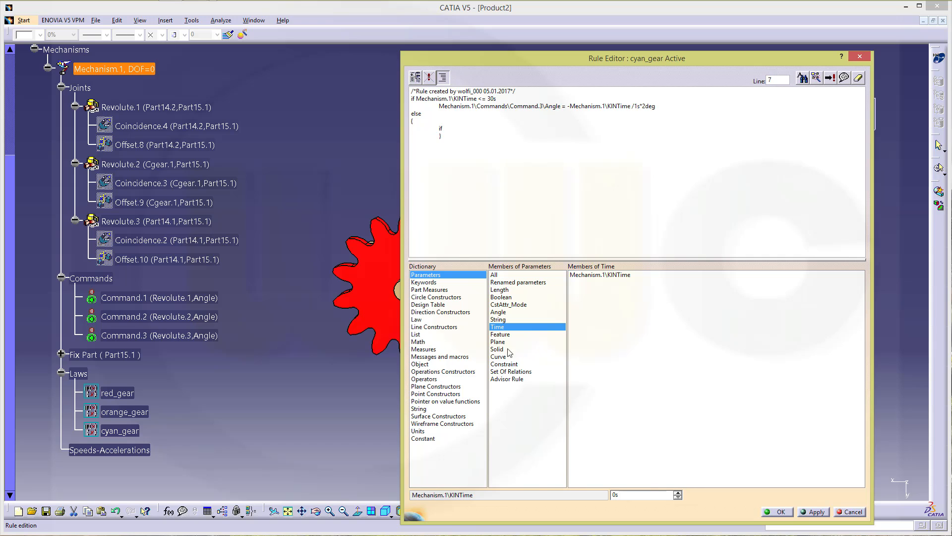
double_click(591, 276)
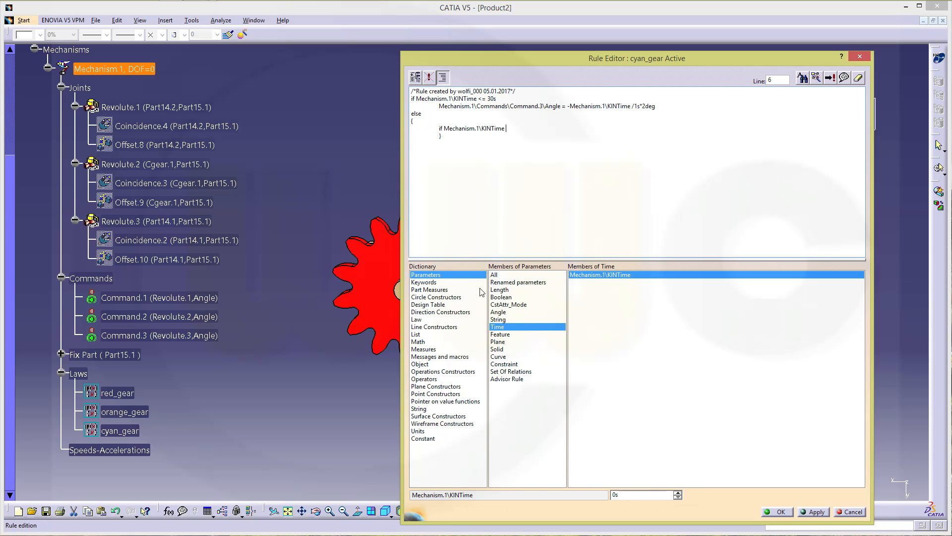
left_click(433, 379)
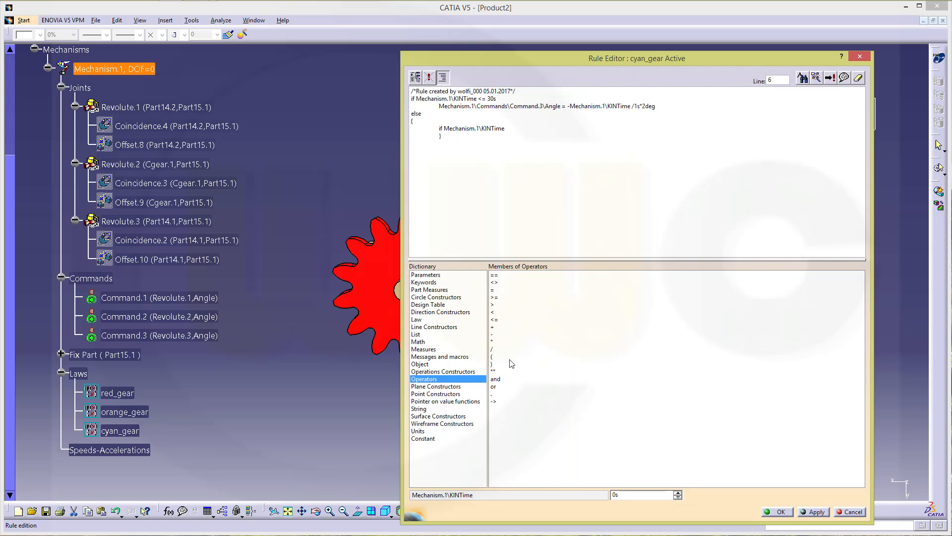
left_click(495, 320)
double_click(495, 319)
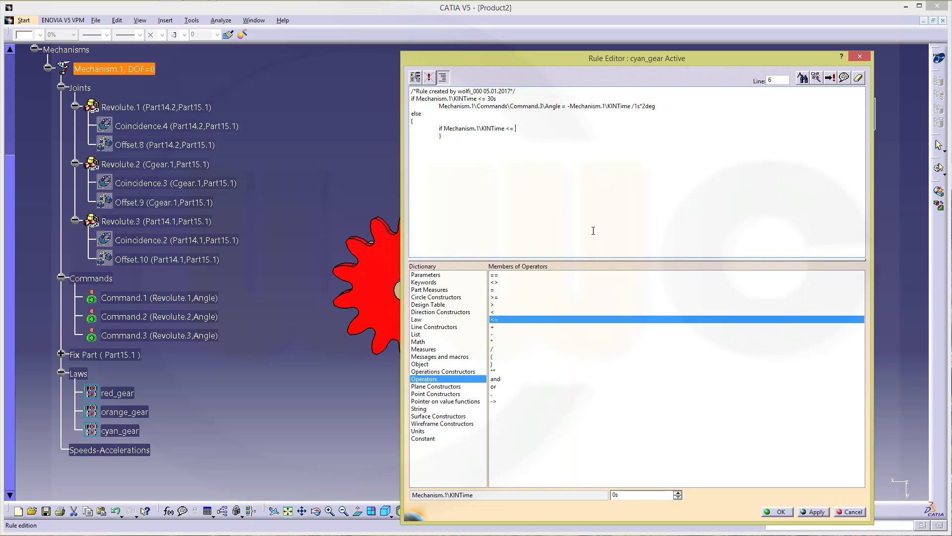
type("60s")
- Copy the angle formula of the 30s condition to the line below the 60s condition
left_click_drag(439, 106, 605, 110)
left_click_drag(665, 111, 665, 104)
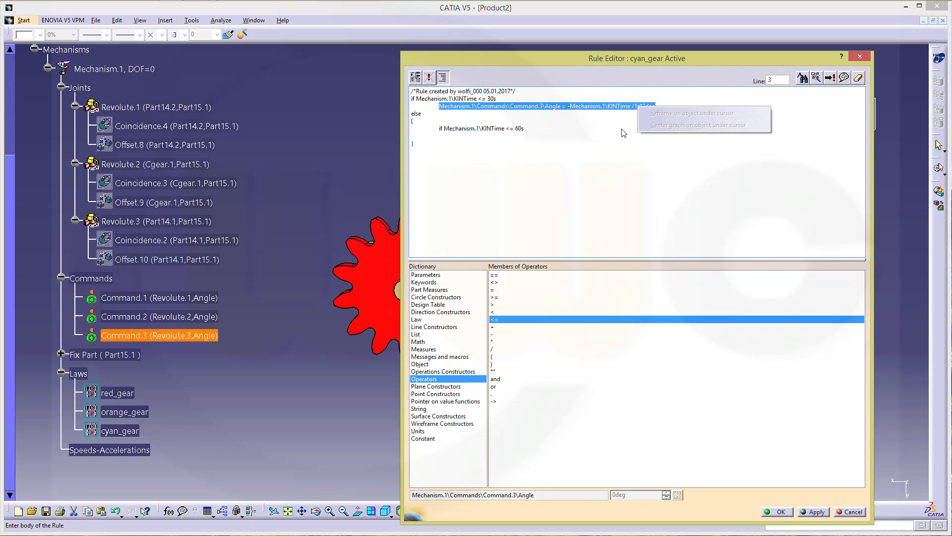
left_click(615, 147)
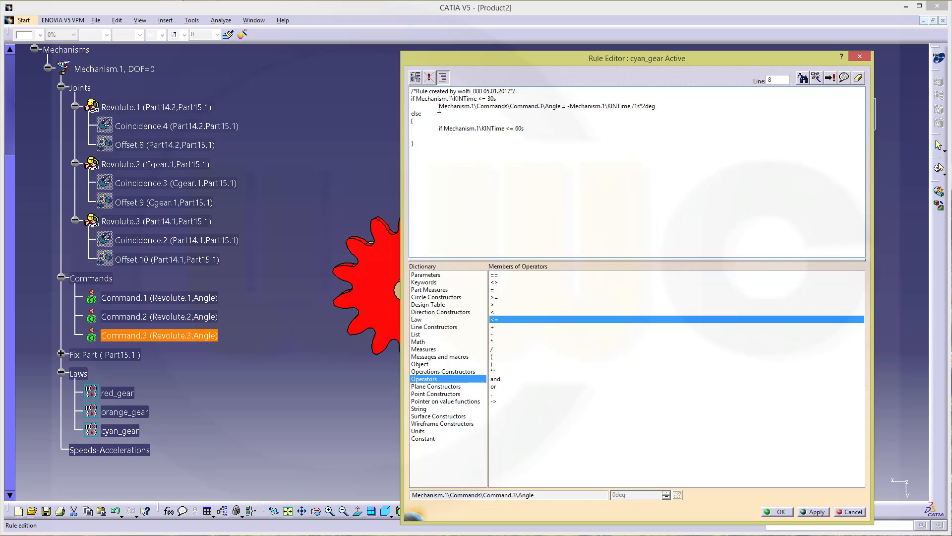
left_click_drag(439, 109, 661, 109)
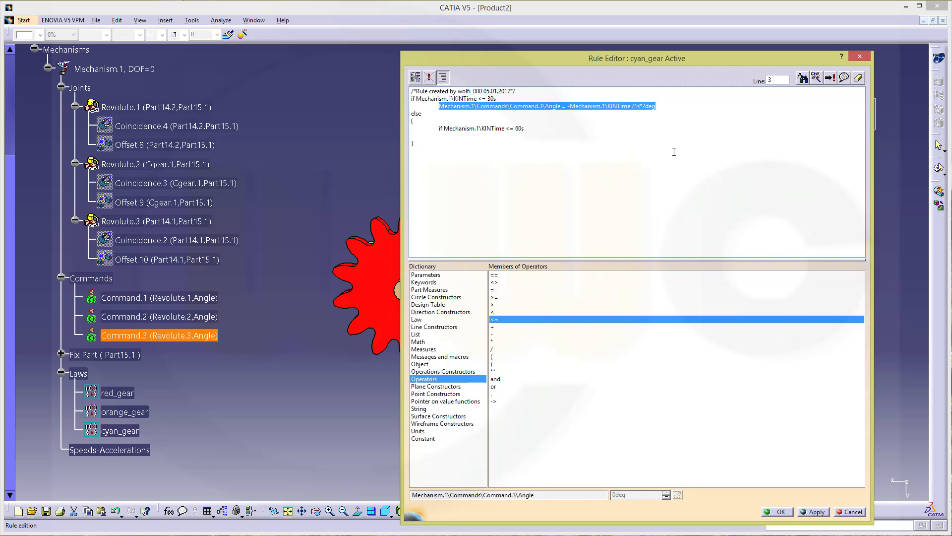
key("ctrl+c")
left_click(455, 138)
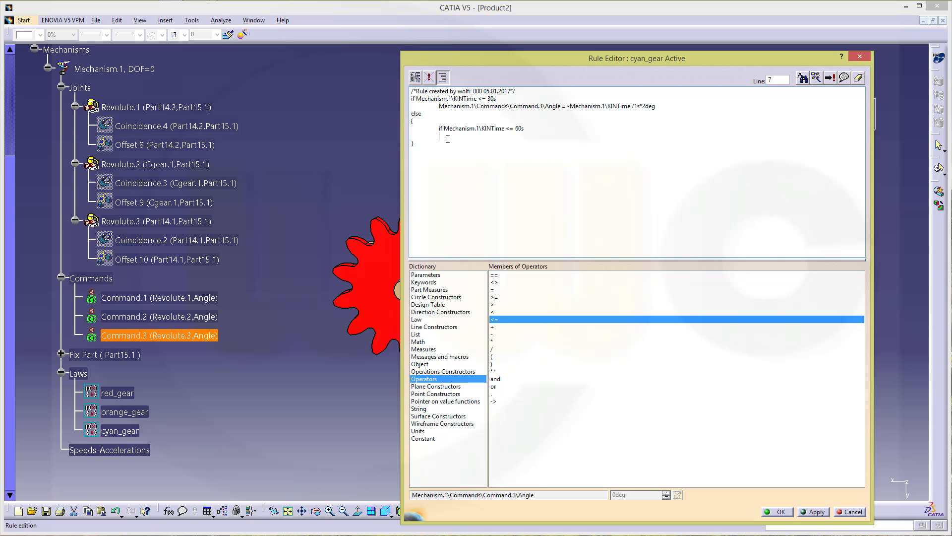
key("ctrl+v")
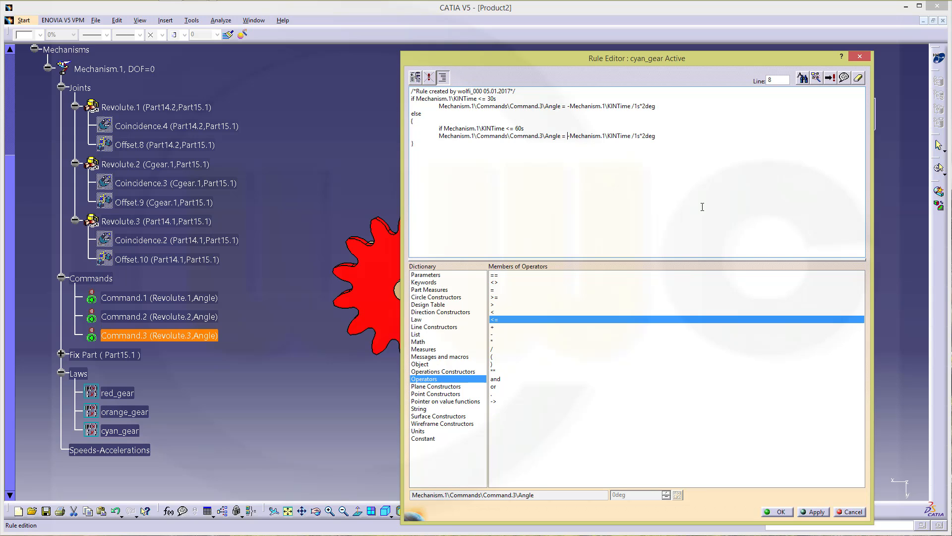
- Change the copied formula's right side to -120deg+Mechanism.1\KINTime /1s*2deg and accept the cyan_gear rule
type("12DE")
key("BackSpace")
key("BackSpace")
type("0deg+")
key("Delete")
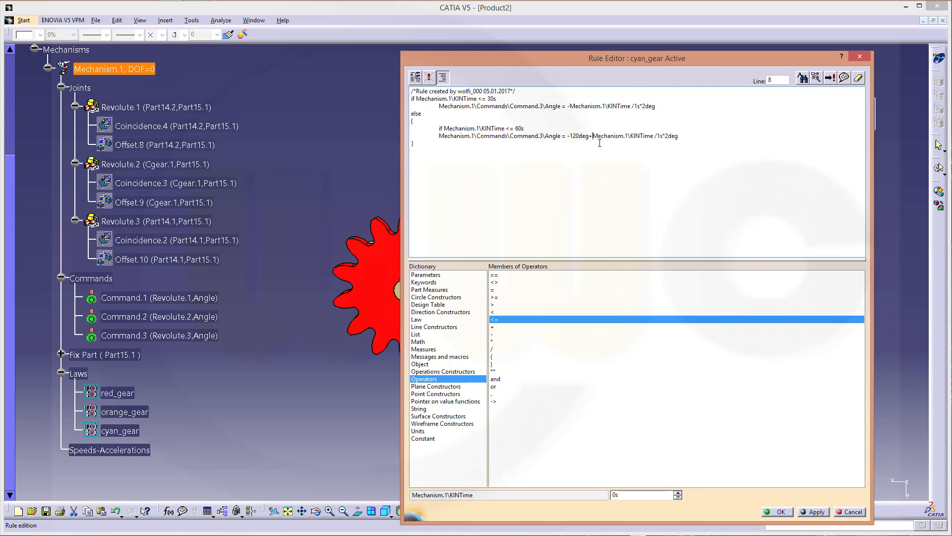
left_click(780, 513)
left_click(422, 406)
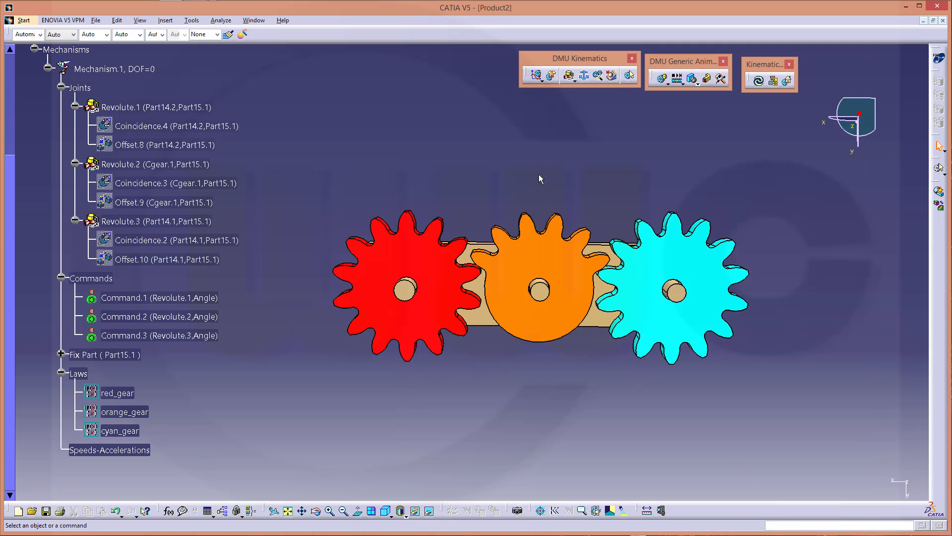
- Simulate Mechanism.1 with laws forward, return it to the start, and close the simulation
left_click(541, 75)
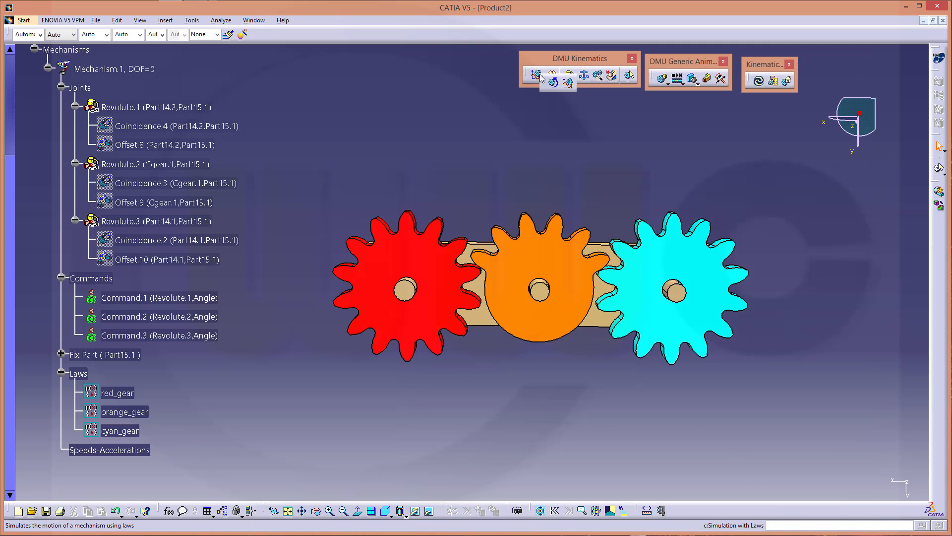
left_click(568, 85)
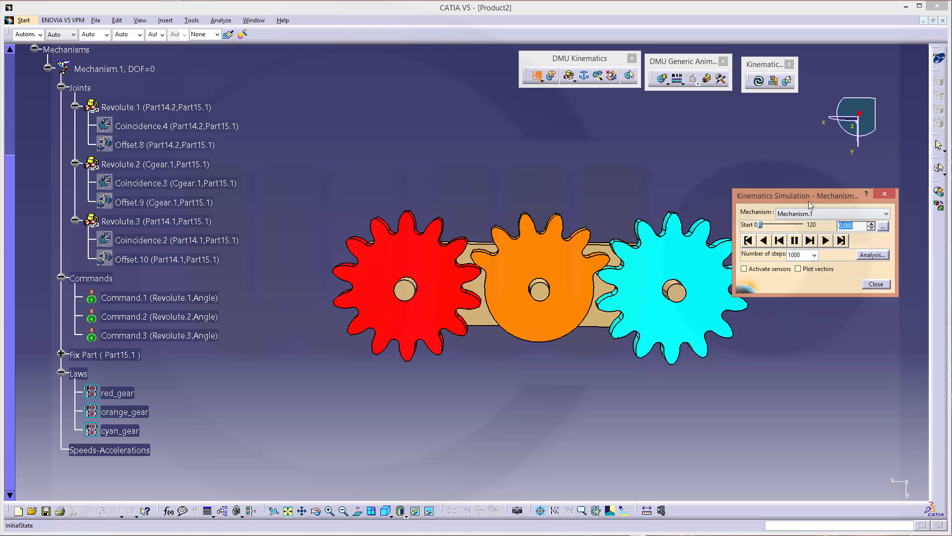
left_click_drag(809, 198, 844, 182)
left_click(861, 226)
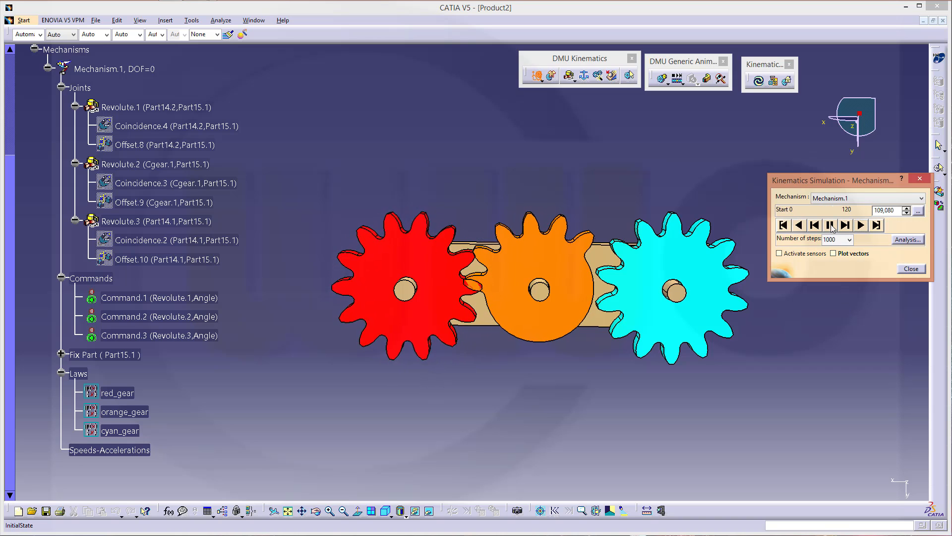
left_click(783, 225)
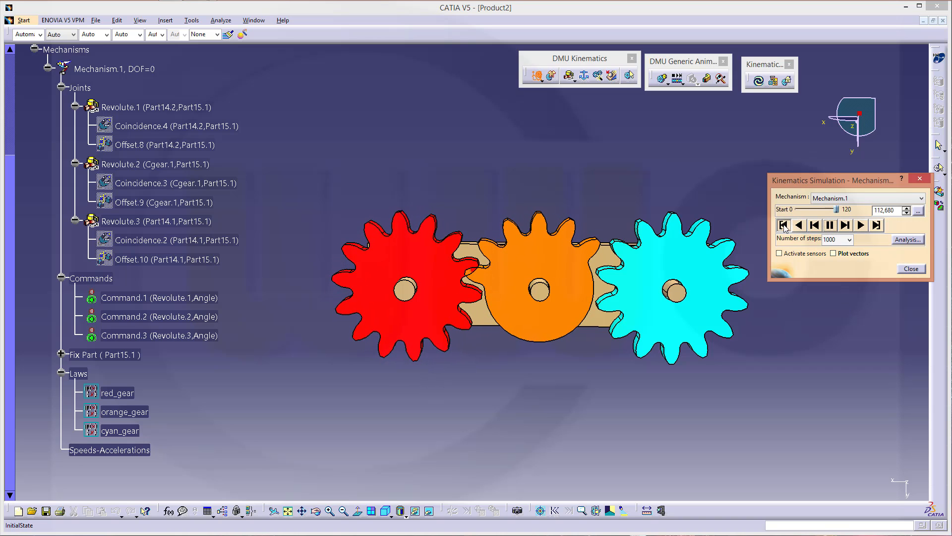
left_click(912, 268)
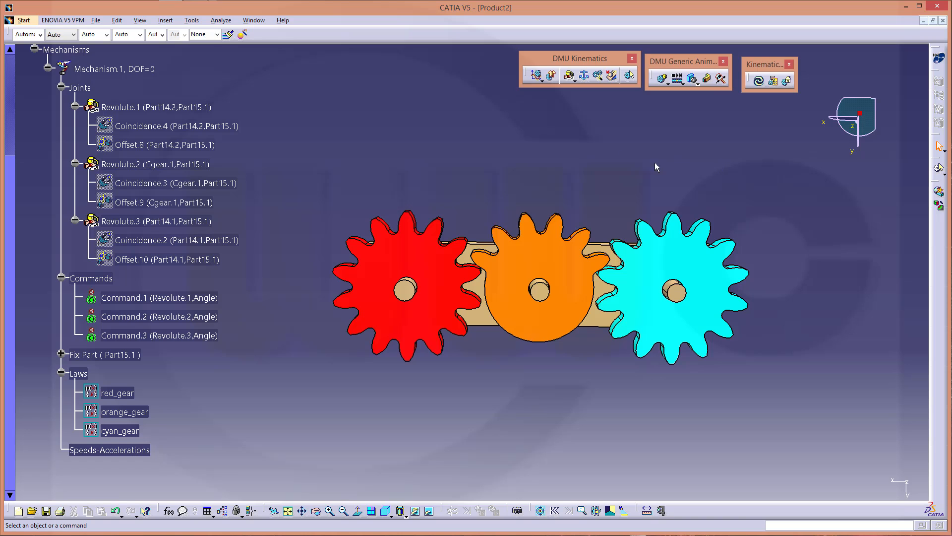
- Add the condition if Mechanism.1\KINTime >= 90s directly above the angle formula in the red_gear rule
double_click(132, 386)
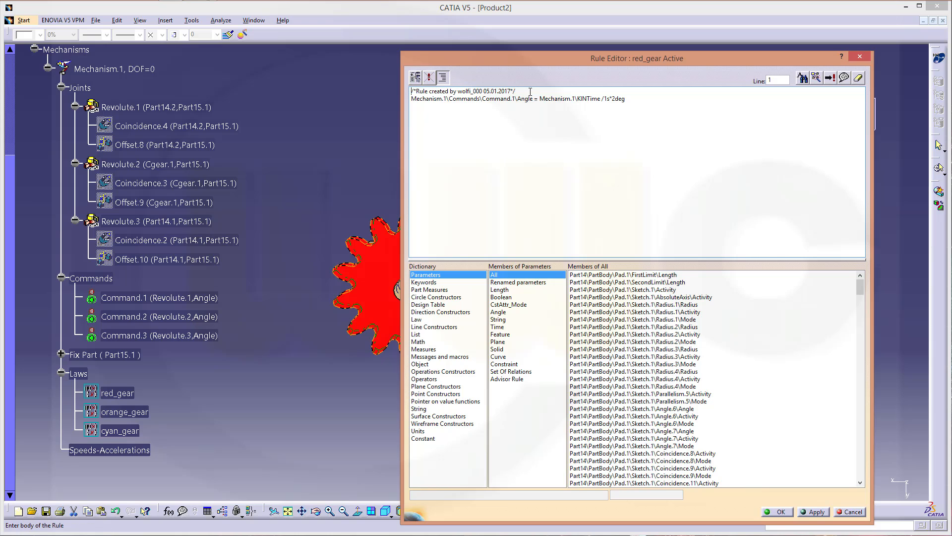
key("Return")
key("Return")
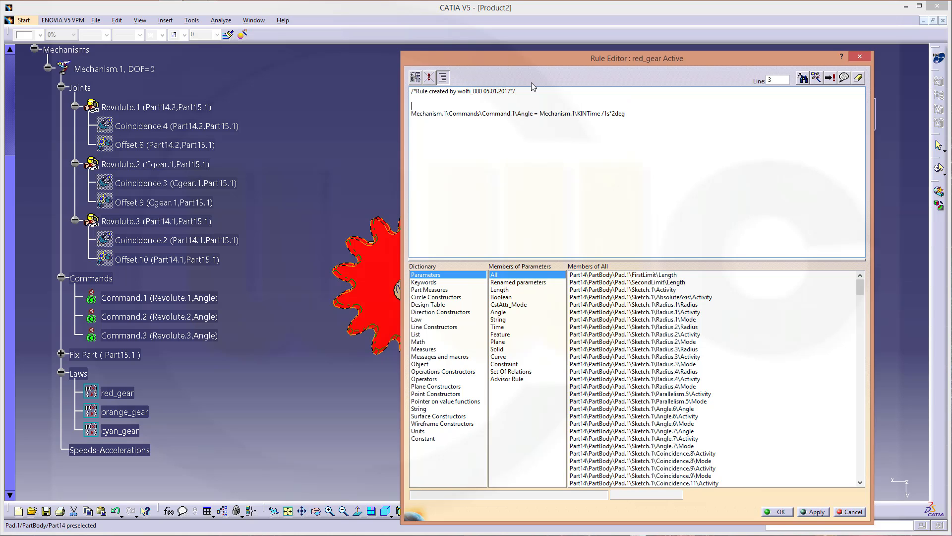
type("if")
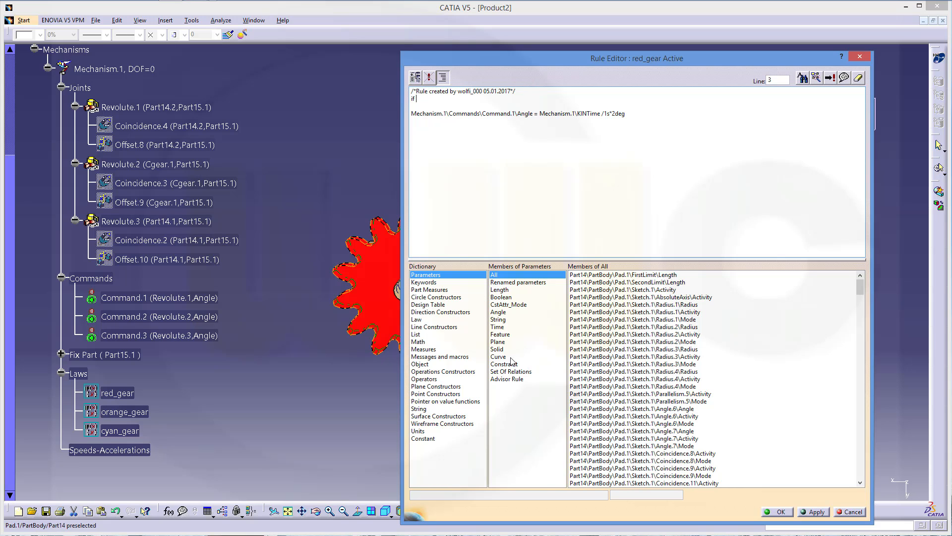
left_click(495, 328)
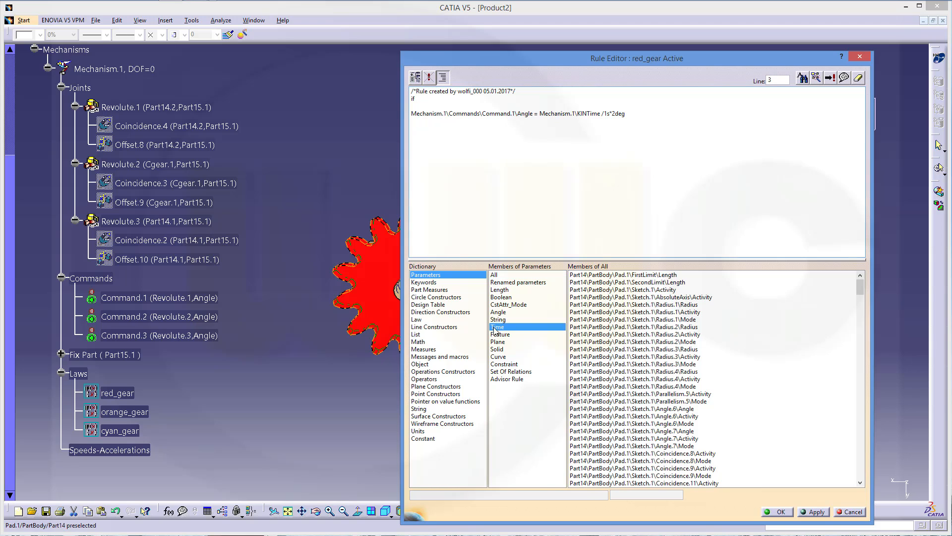
double_click(607, 275)
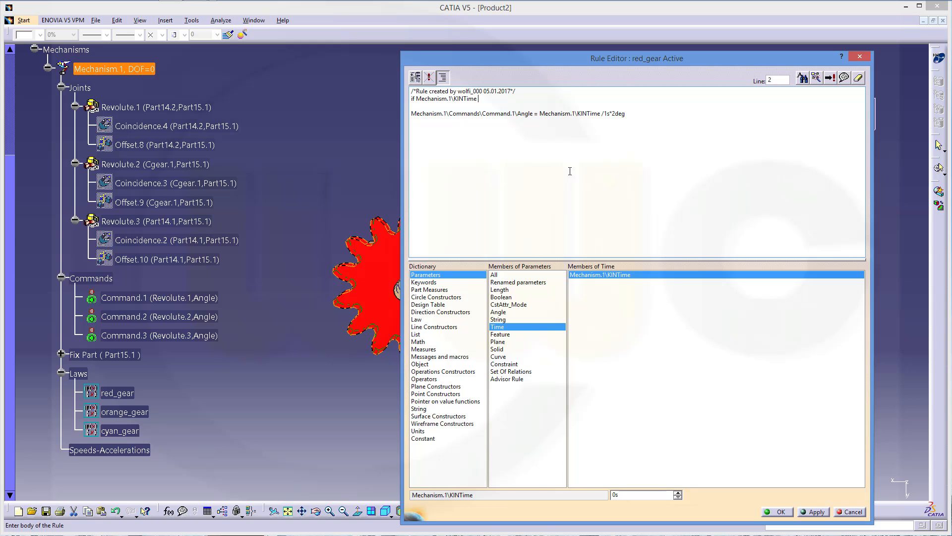
left_click(434, 379)
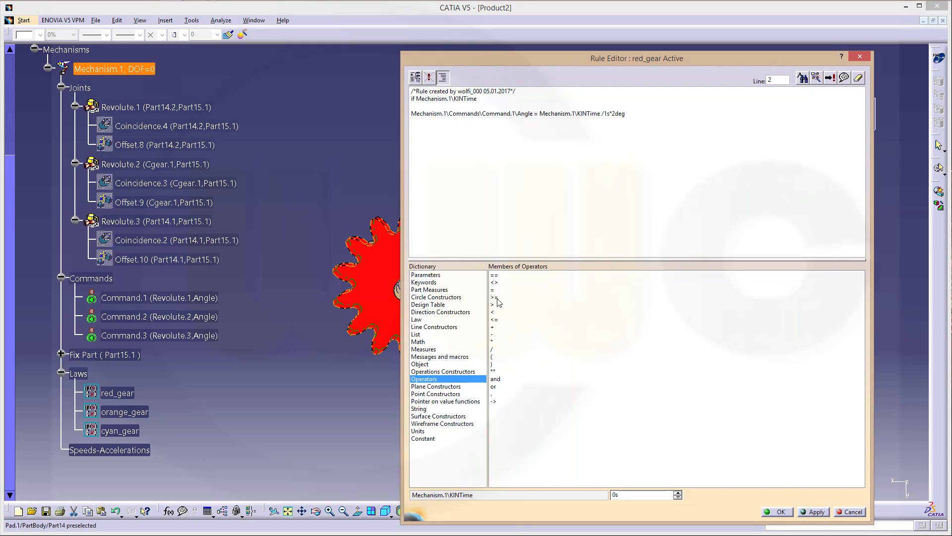
double_click(498, 300)
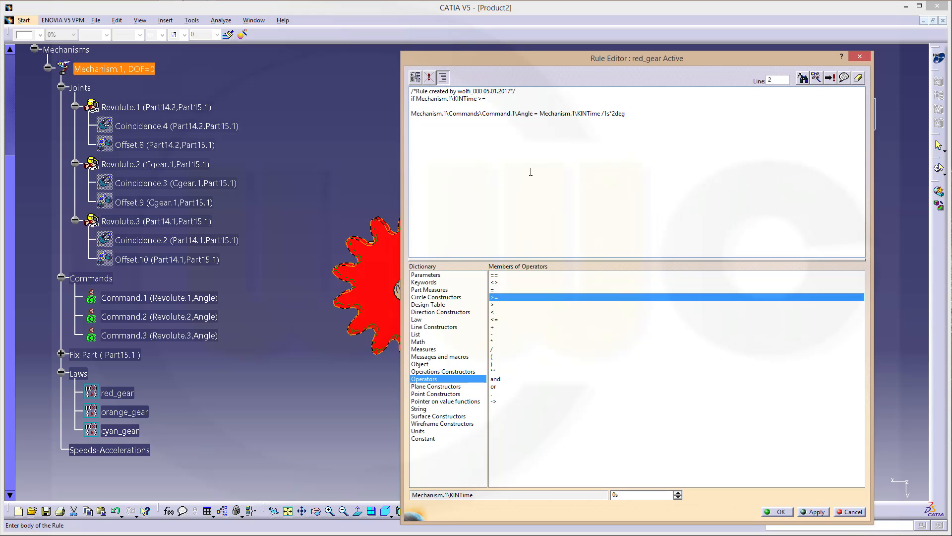
type("90s")
left_click(418, 105)
key("Delete")
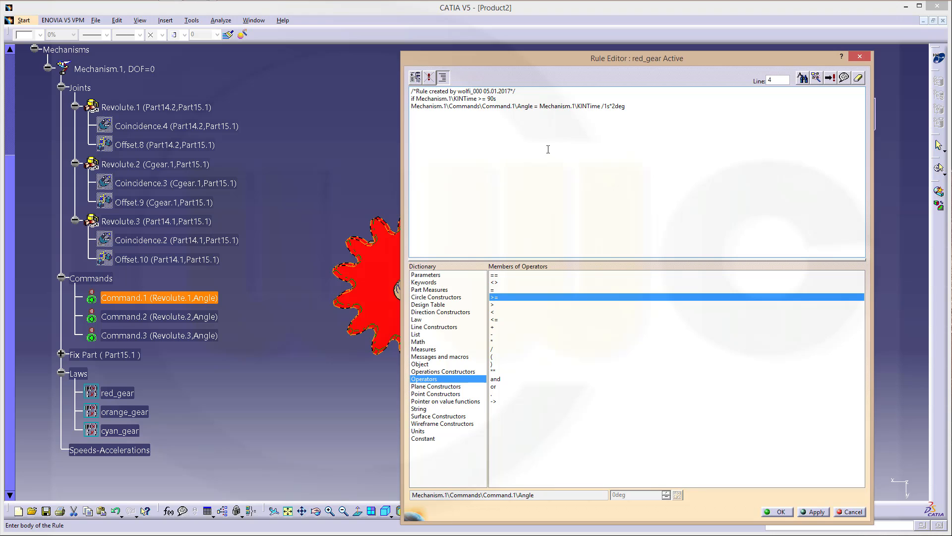
- Insert 240deg- before Mechanism.1\KINTime in the angle formula under the 90s condition
left_click(542, 105)
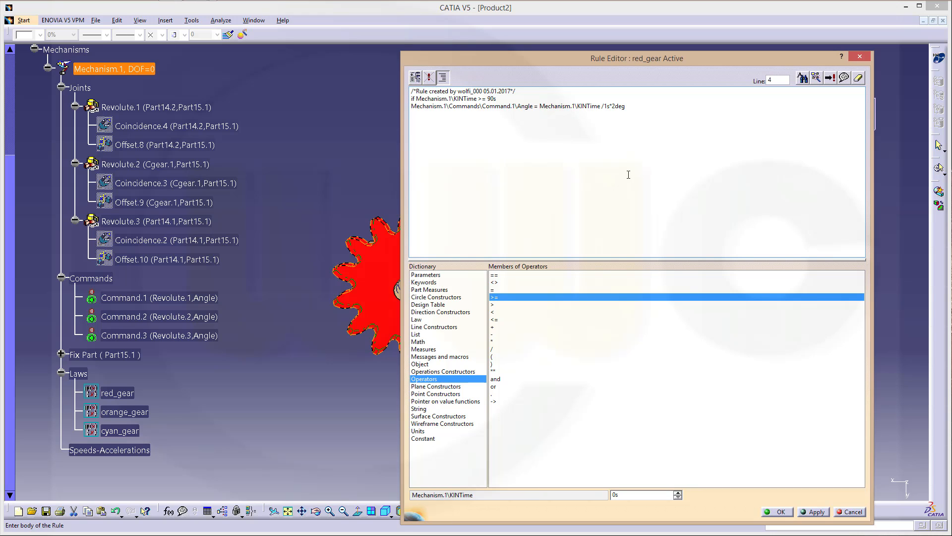
type("240")
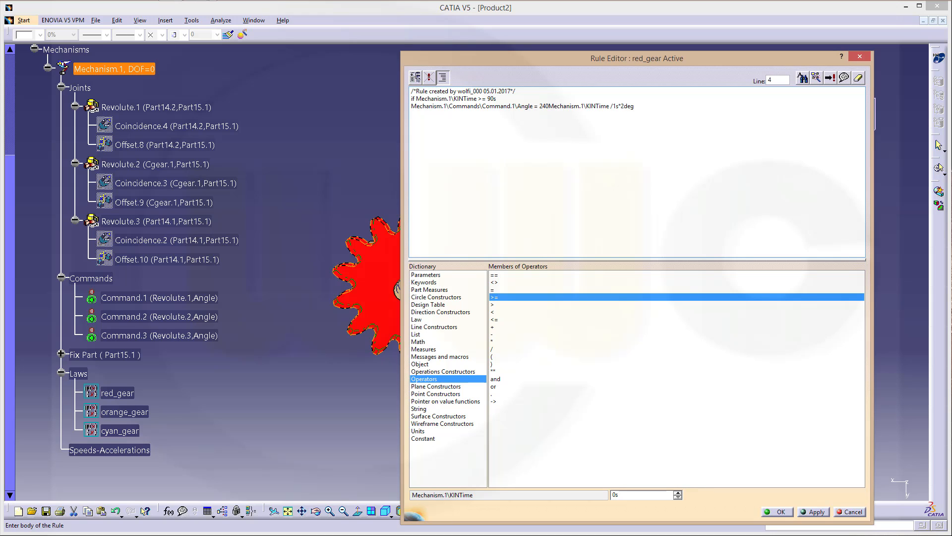
type("deg-")
- Add an else branch with opening and closing braces below the 90s condition's formula
left_click(662, 109)
key("Return")
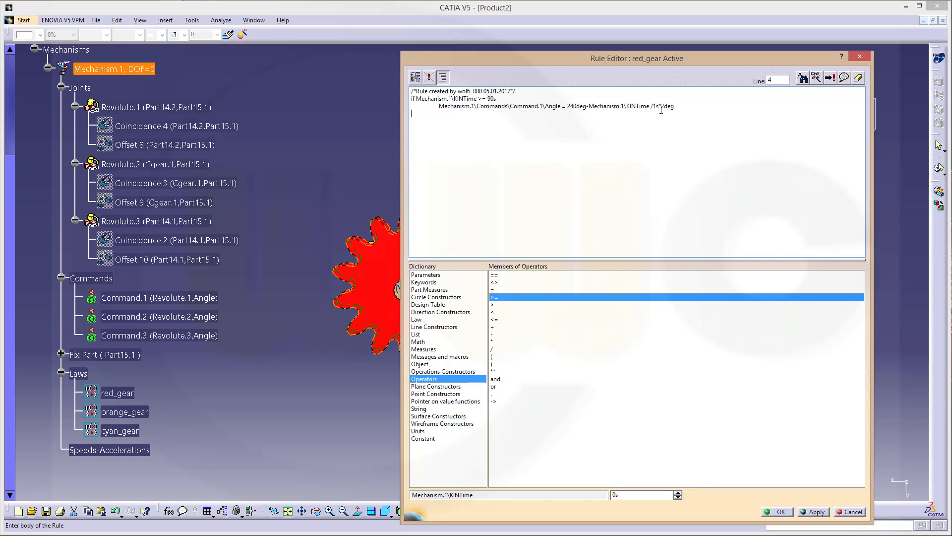
type("else")
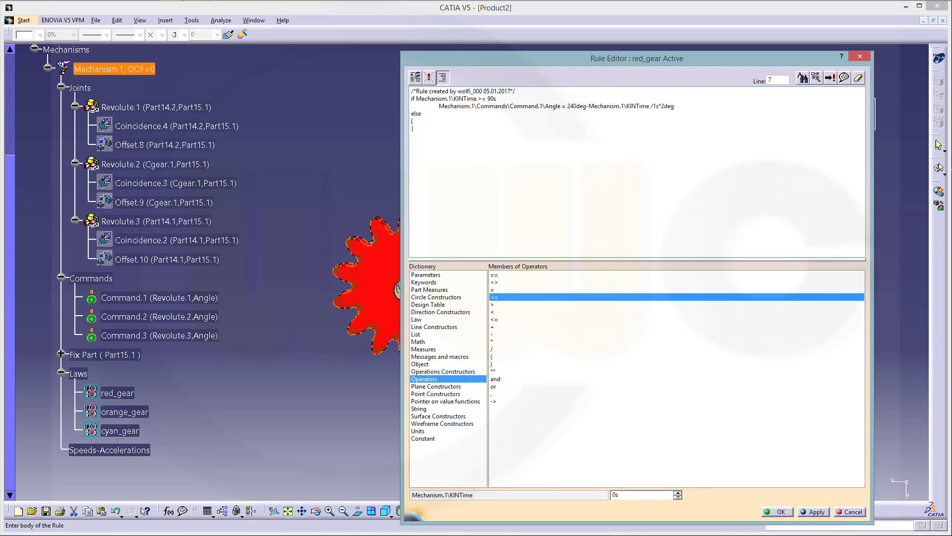
- Enter the nested condition if Mechanism.1\KINTime >= 60s inside the else braces of the red_gear rule
key("Up")
key("Return")
type("if")
left_click(440, 275)
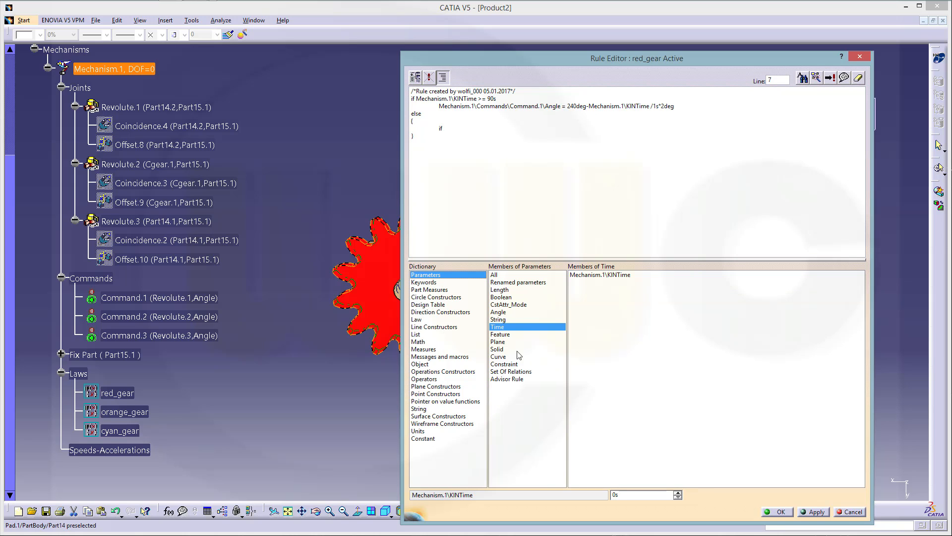
double_click(590, 275)
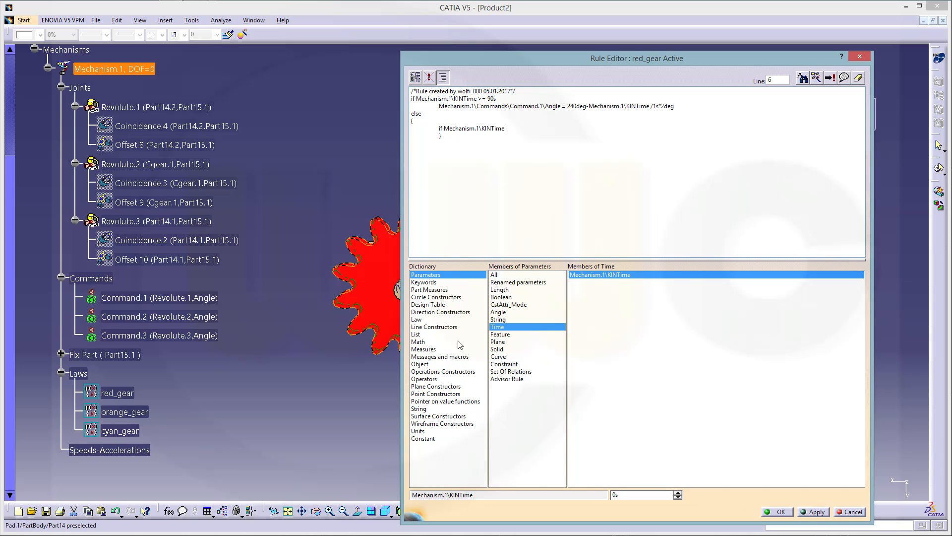
left_click(435, 378)
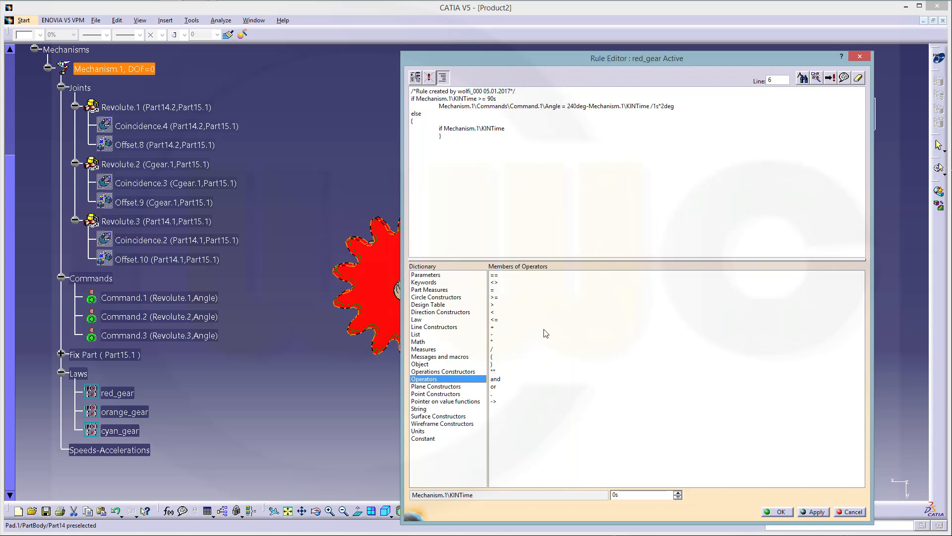
left_click(496, 297)
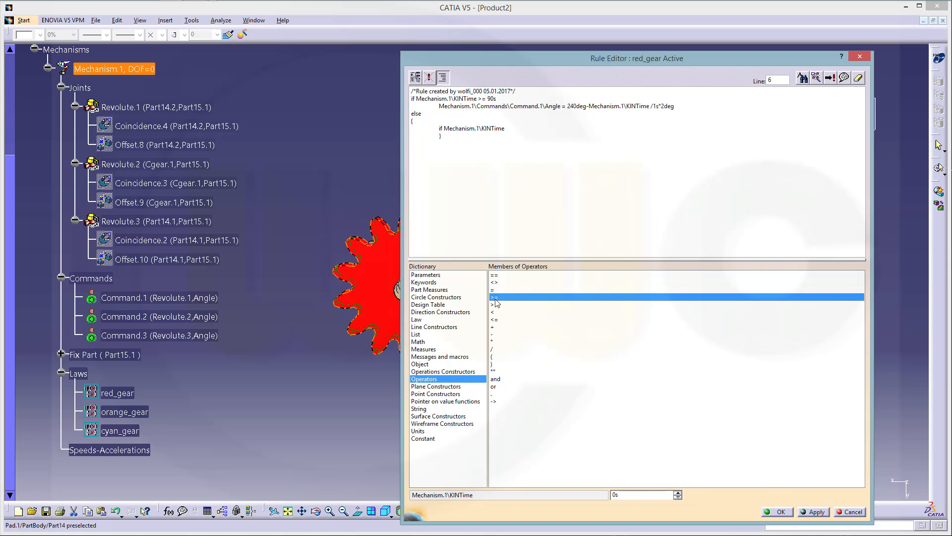
double_click(496, 298)
type("6")
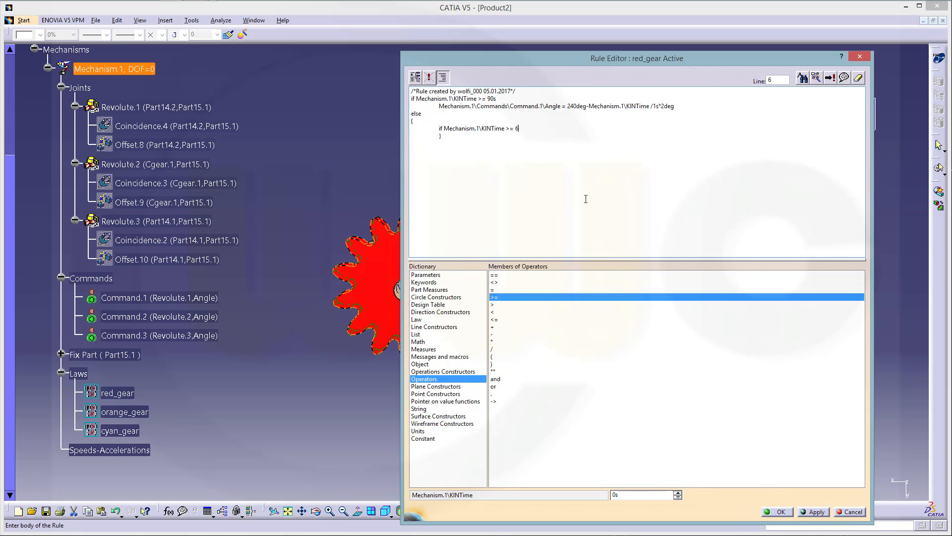
type("0s")
- Enter Mechanism.1\Commands\Command.1\Angle = -120deg+Mechanism.1\KINTime /1s*2deg under the 60s condition and accept the red_gear rule
left_click(429, 275)
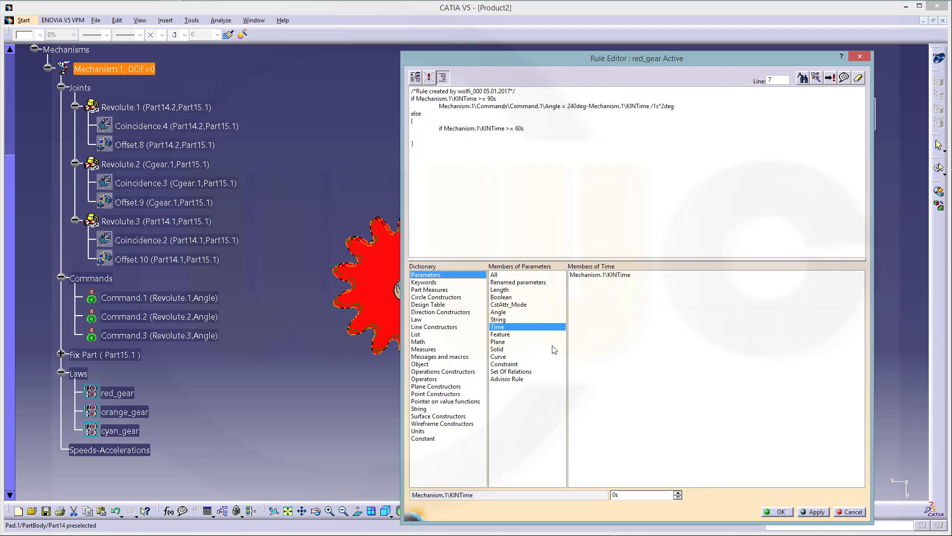
left_click(498, 312)
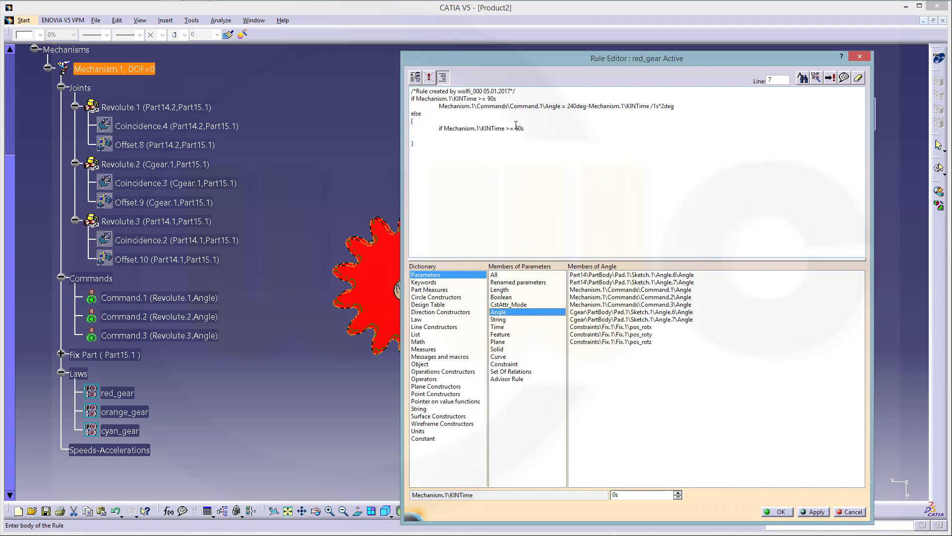
double_click(677, 290)
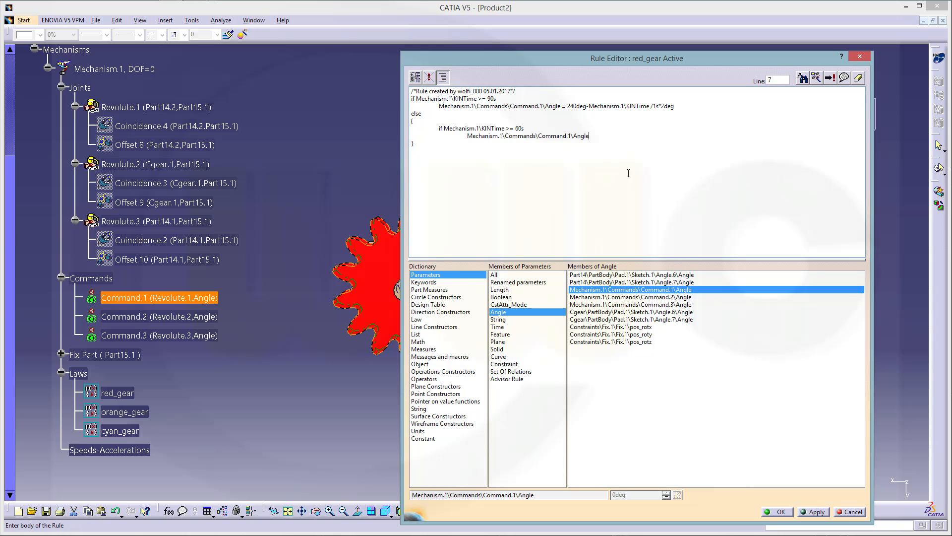
type("= -120deg+")
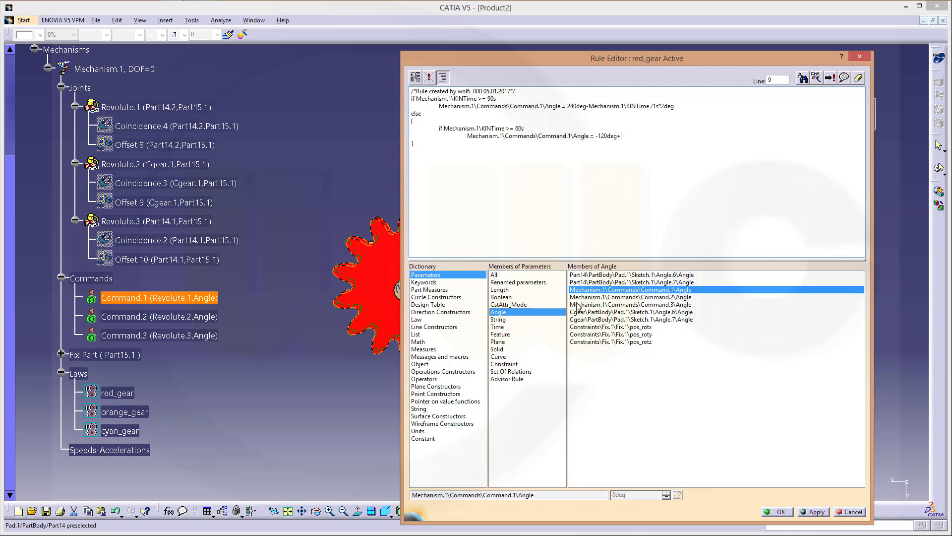
left_click(498, 327)
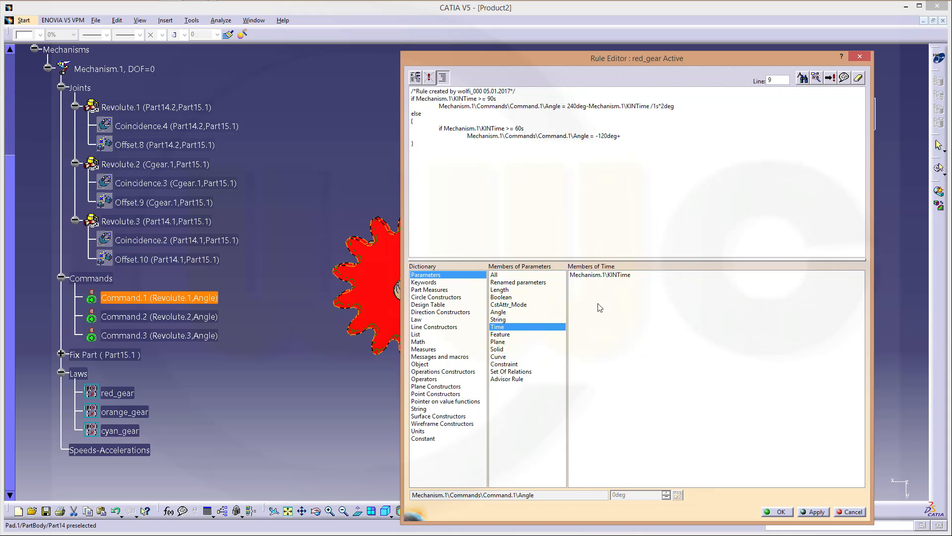
double_click(614, 275)
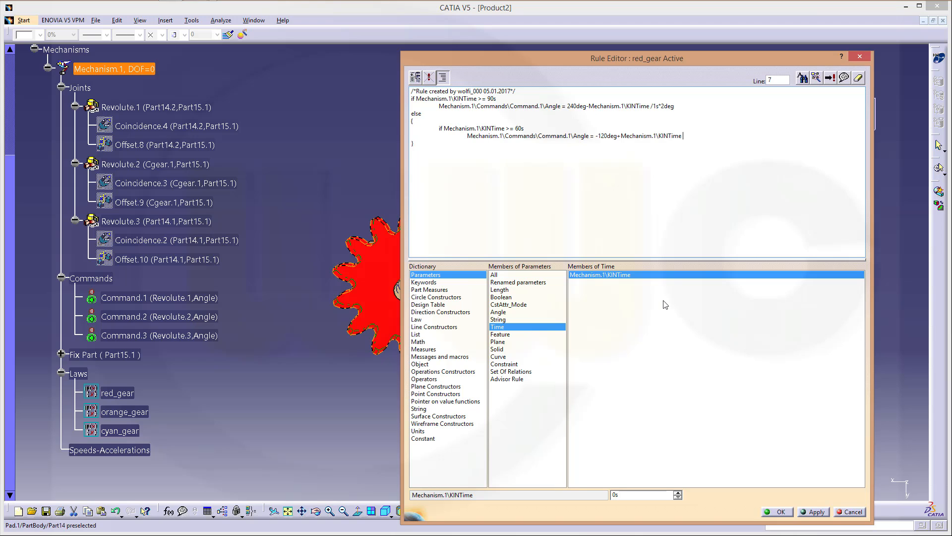
type("/1s*2deg")
left_click(777, 511)
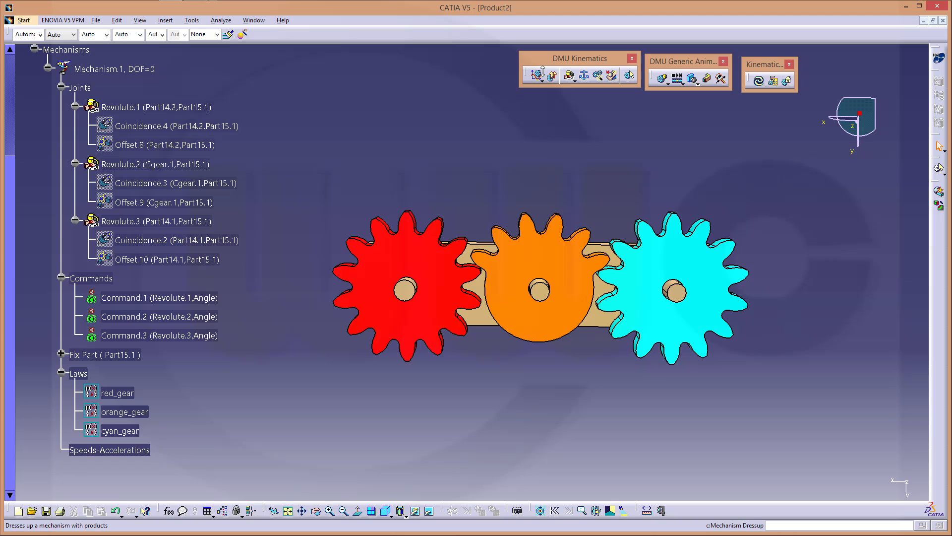
- Simulate Mechanism.1 with laws forward over the 120 s range, and play it back in reverse
left_click(537, 77)
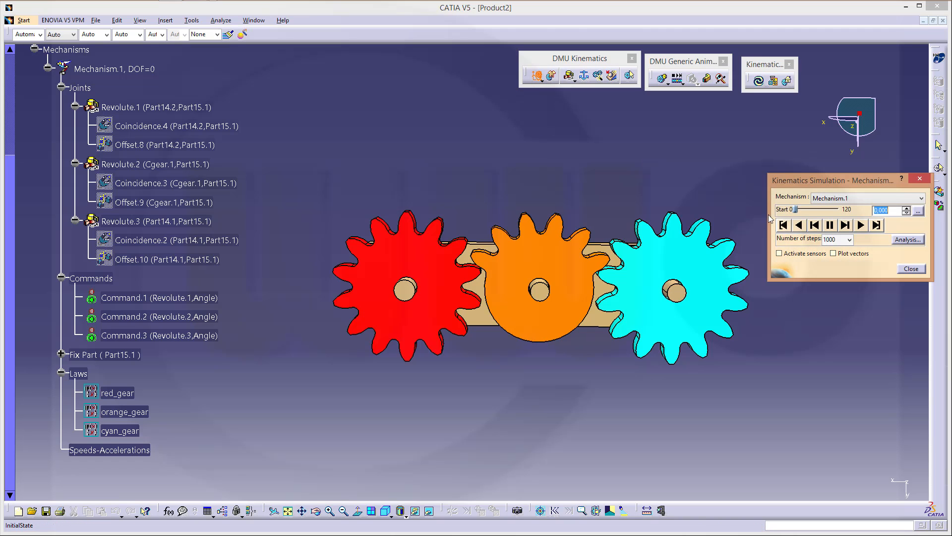
left_click(860, 225)
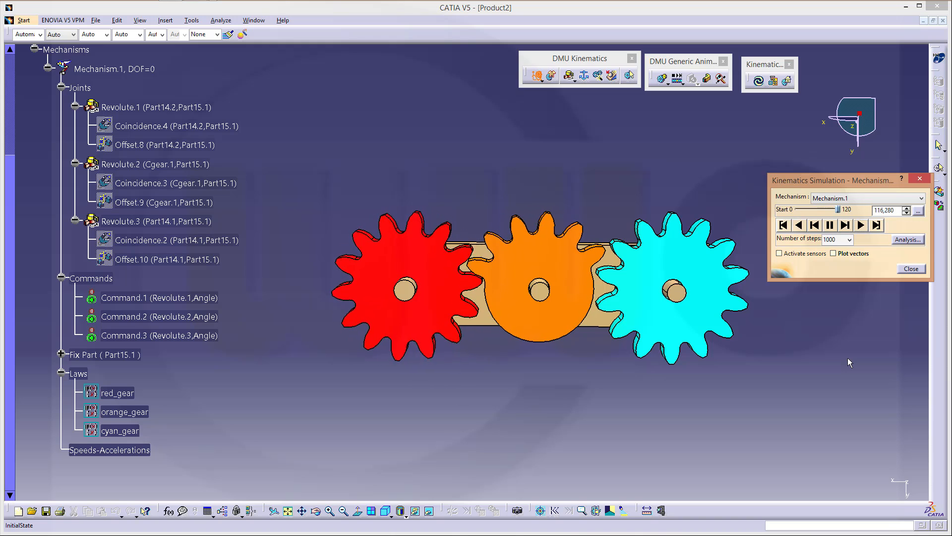
left_click(799, 227)
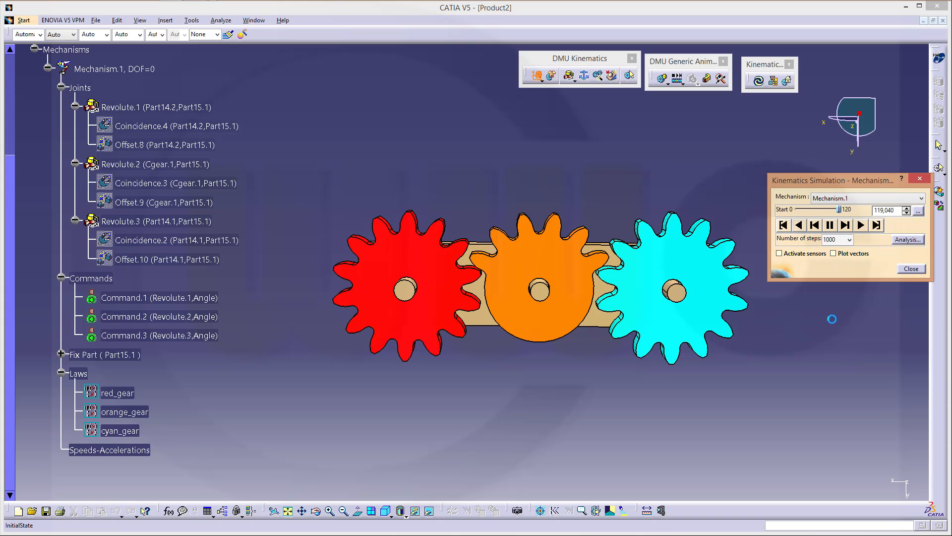